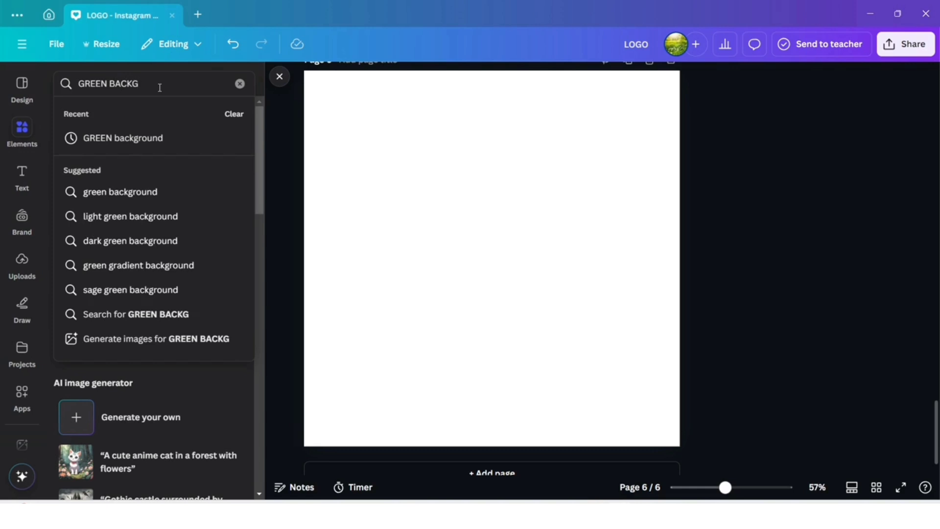
- Add a dark green gradient graphic from a search for "GREEN background" and stretch it to fill page 6
{"action": "left_click", "coordinate": [128, 139]}
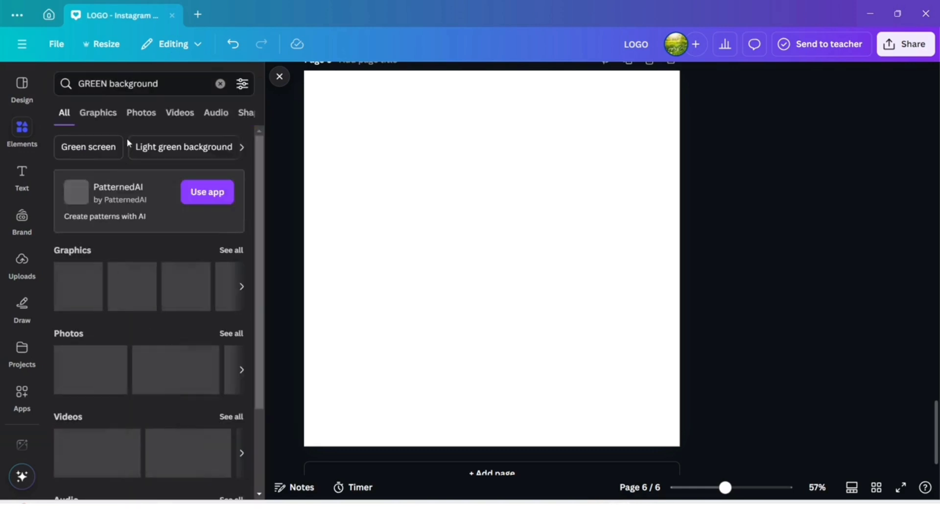
{"action": "left_click", "coordinate": [233, 250]}
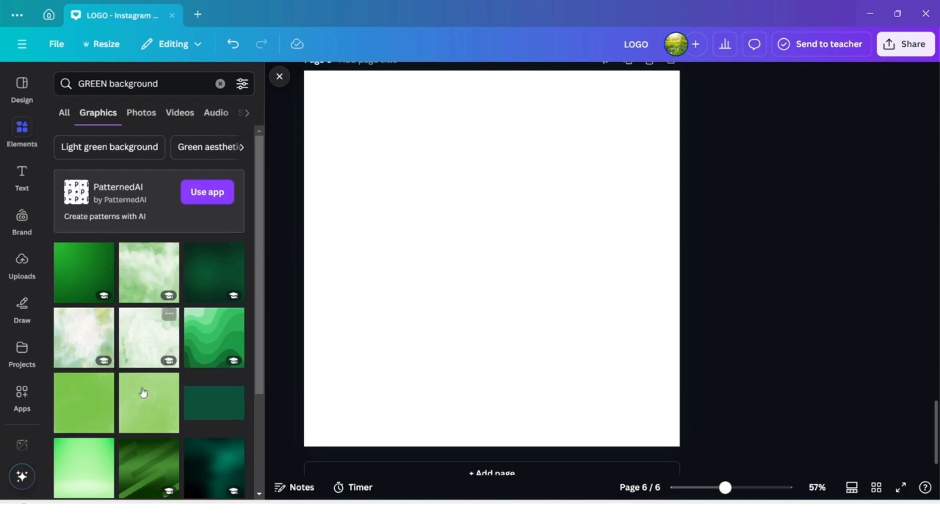
{"action": "scroll", "coordinate": [144, 410], "scroll_direction": "down", "scroll_amount": 3}
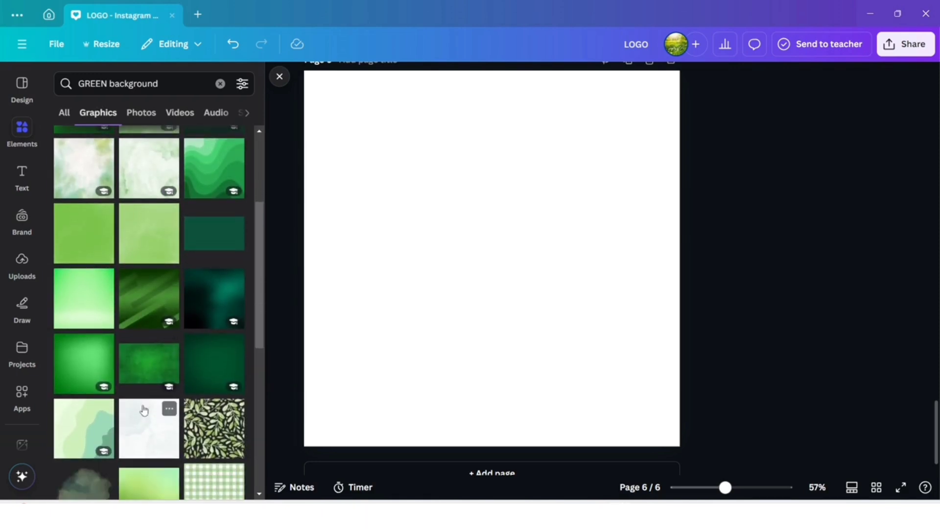
{"action": "left_click", "coordinate": [202, 363]}
{"action": "left_click_drag", "start_coordinate": [460, 269], "coordinate": [441, 250]}
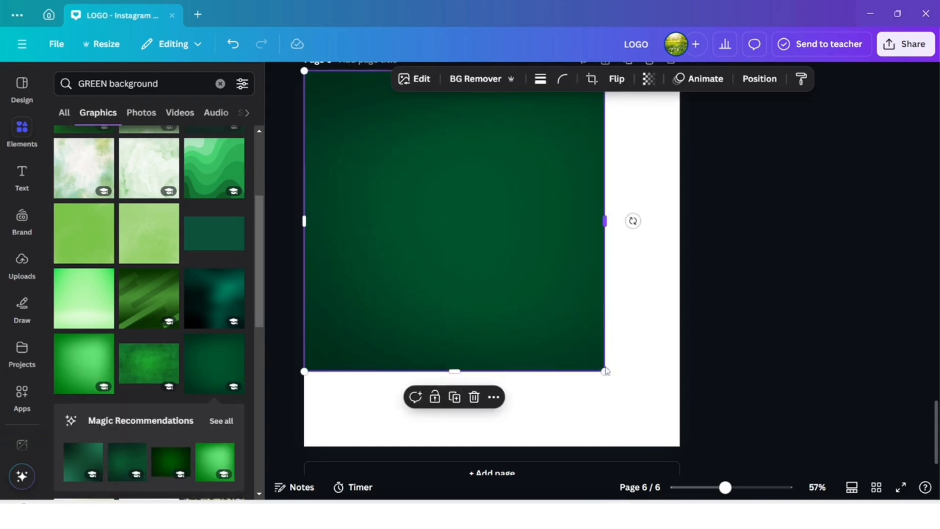
{"action": "left_click_drag", "start_coordinate": [605, 370], "coordinate": [681, 443]}
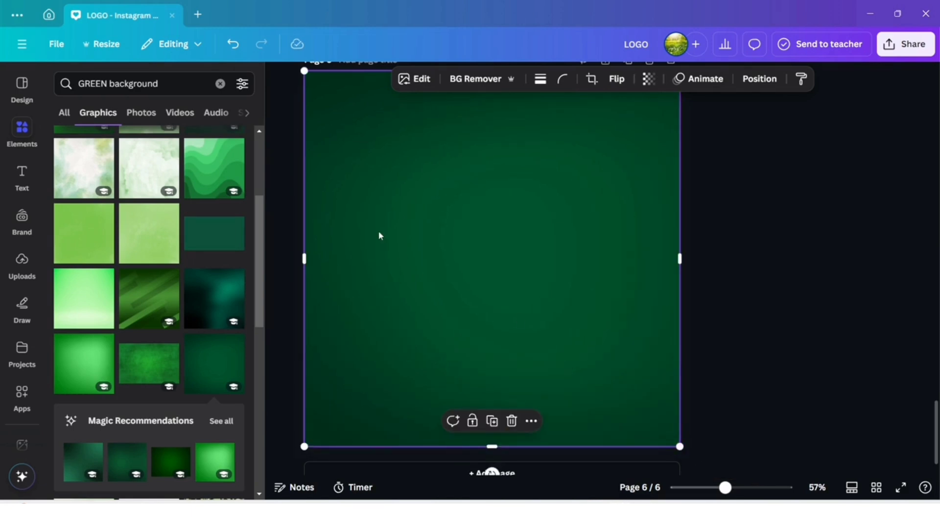
- Add a square shape over the green background and fill it with white
{"action": "left_click", "coordinate": [21, 176]}
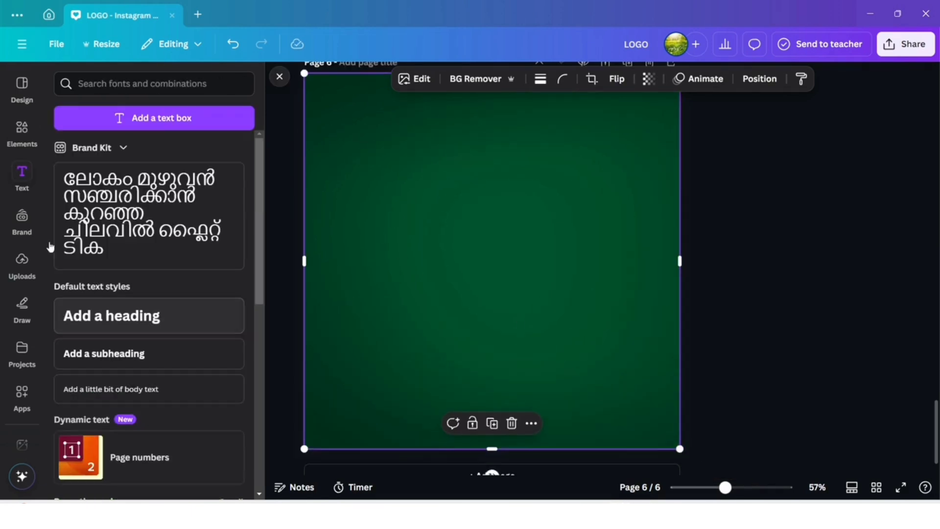
{"action": "left_click", "coordinate": [23, 142]}
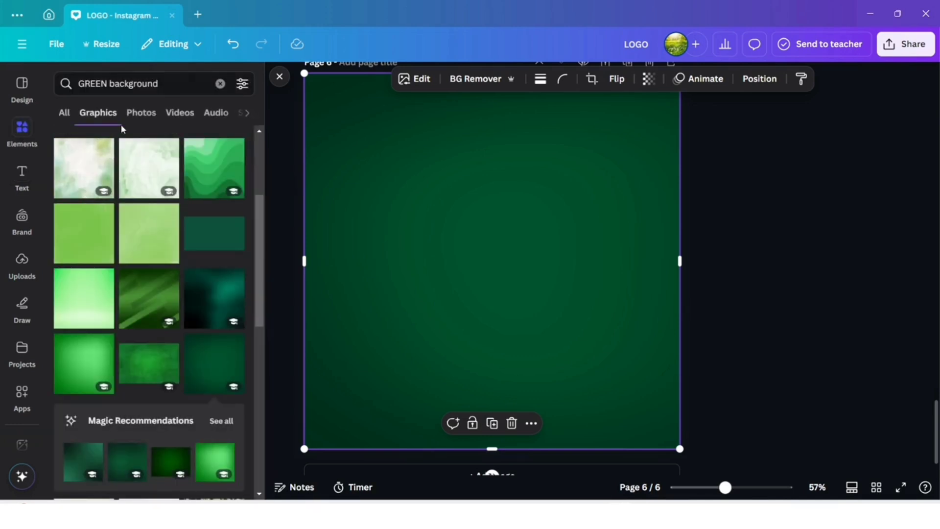
{"action": "left_click", "coordinate": [220, 84]}
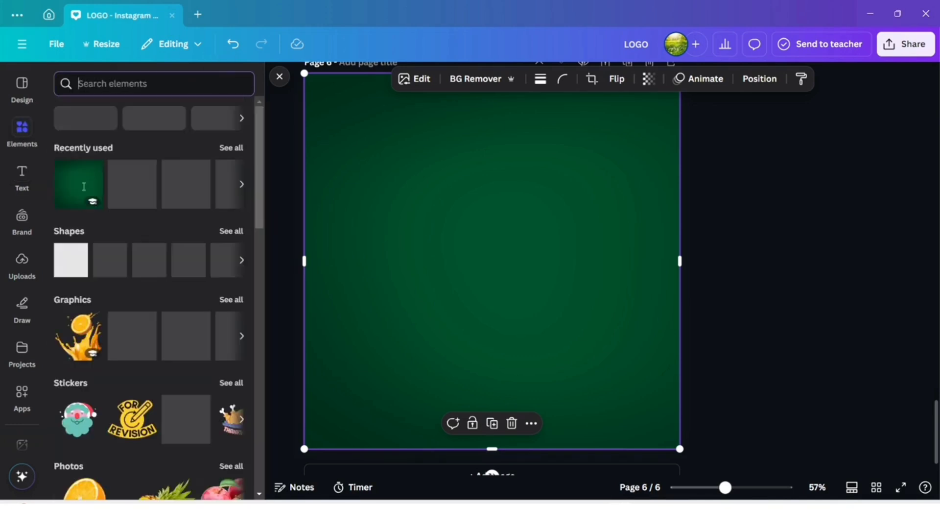
{"action": "left_click", "coordinate": [72, 267]}
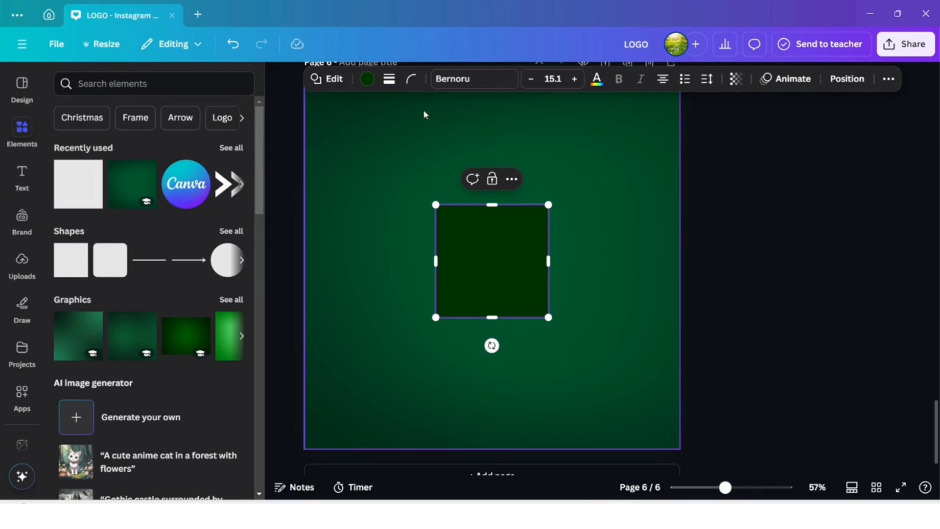
{"action": "left_click", "coordinate": [367, 79]}
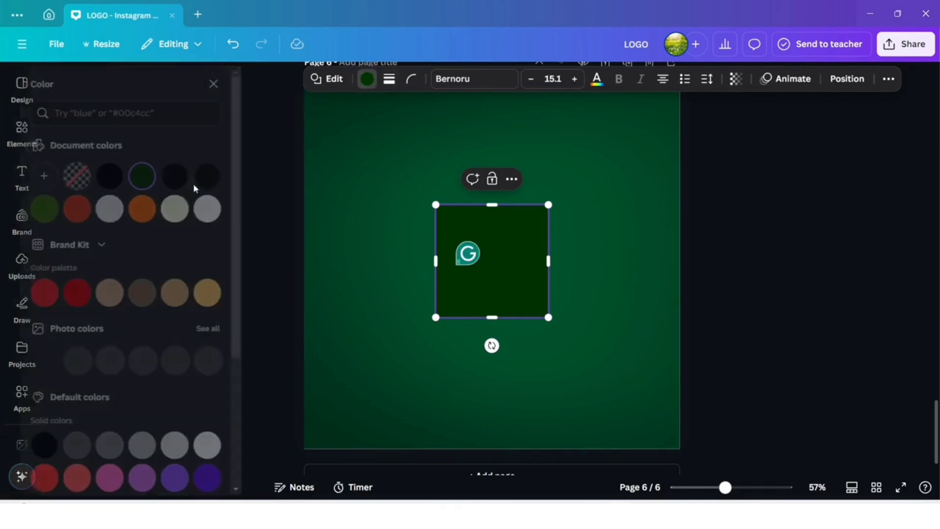
{"action": "left_click", "coordinate": [228, 210]}
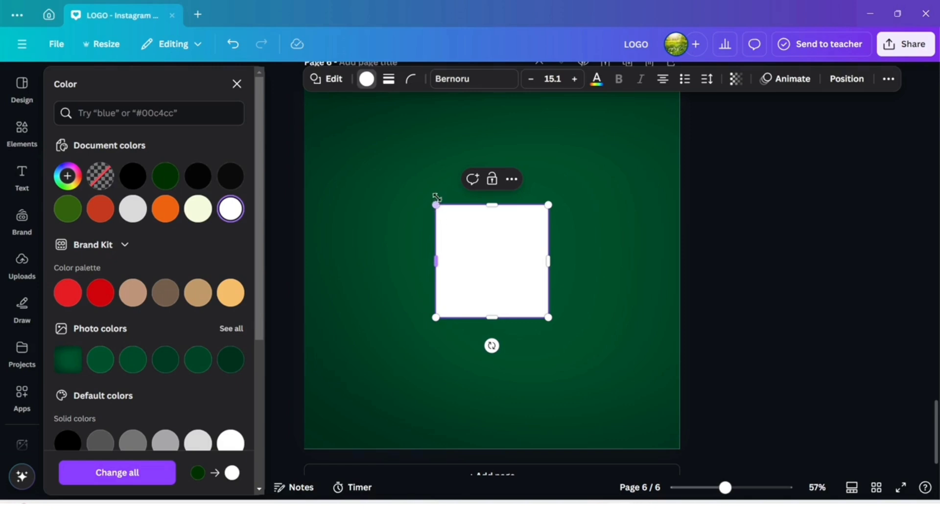
- Enlarge the white square to cover most of the page, leaving a narrow green border around it
{"action": "left_click_drag", "start_coordinate": [437, 198], "coordinate": [328, 170]}
{"action": "left_click_drag", "start_coordinate": [550, 170], "coordinate": [591, 101]}
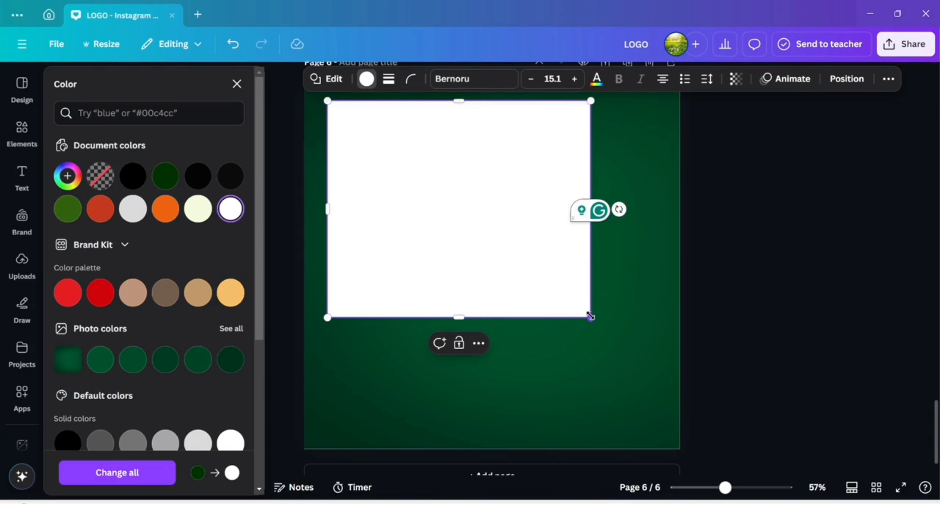
{"action": "left_click_drag", "start_coordinate": [591, 316], "coordinate": [667, 419]}
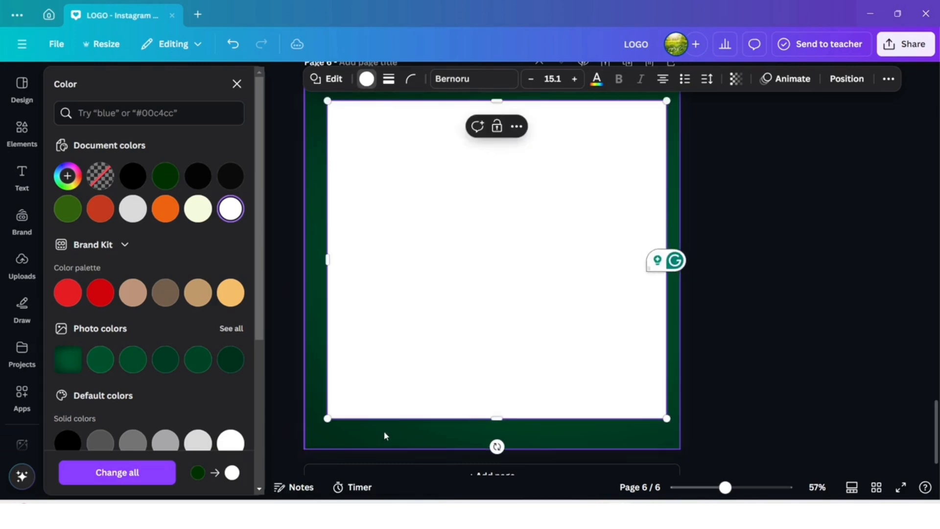
{"action": "left_click_drag", "start_coordinate": [322, 421], "coordinate": [314, 430]}
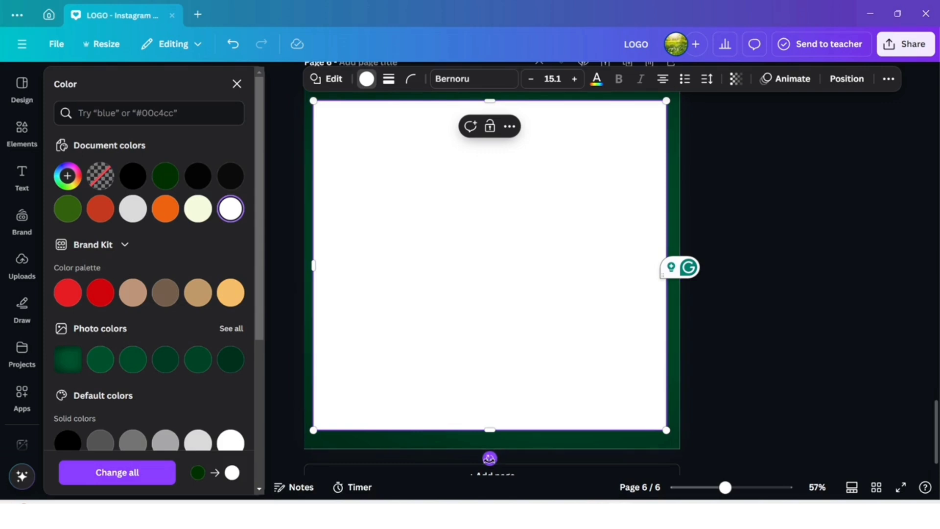
- Tilt the white square counterclockwise and enlarge it so green remains only in the page's upper-left and lower-right corners
{"action": "left_click_drag", "start_coordinate": [490, 459], "coordinate": [517, 448]}
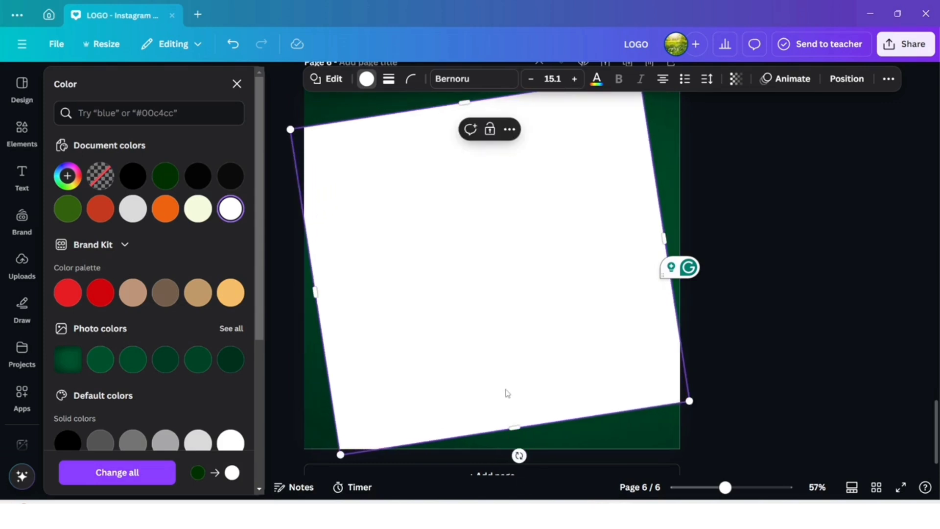
{"action": "left_click_drag", "start_coordinate": [508, 393], "coordinate": [465, 395]}
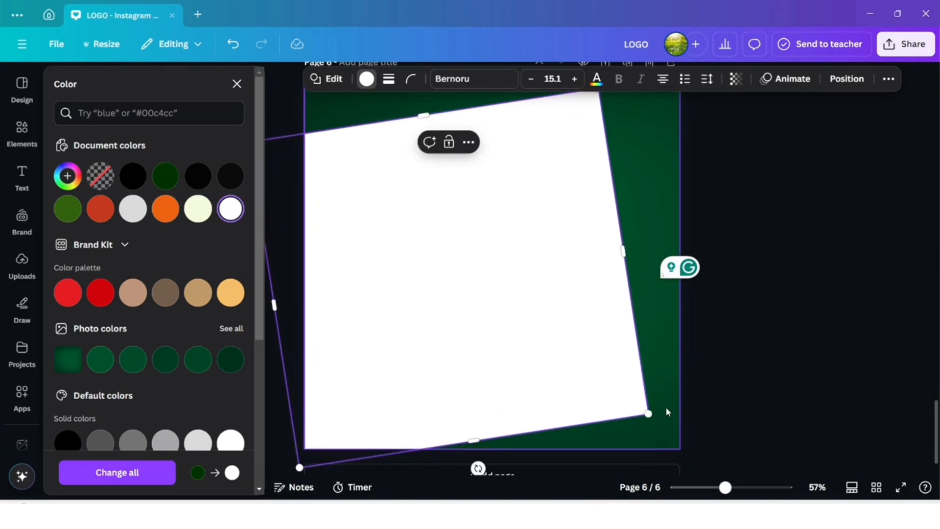
{"action": "left_click_drag", "start_coordinate": [657, 412], "coordinate": [738, 400]}
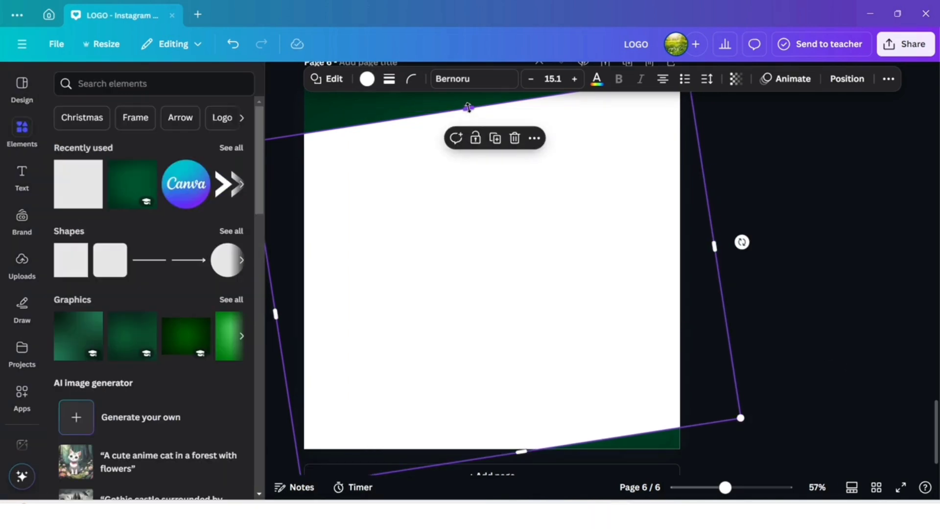
{"action": "left_click_drag", "start_coordinate": [468, 107], "coordinate": [464, 90]}
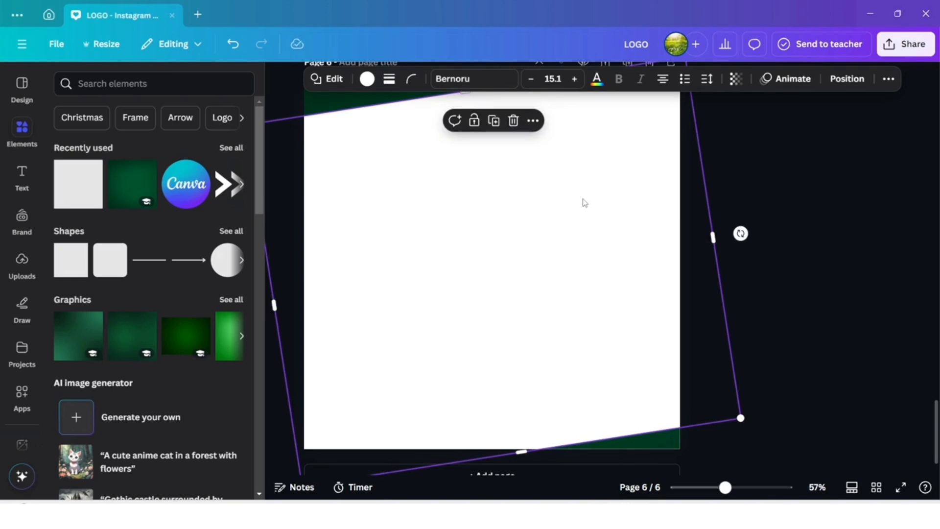
{"action": "scroll", "coordinate": [583, 202], "scroll_direction": "up", "scroll_amount": 1}
{"action": "scroll", "coordinate": [583, 201], "scroll_direction": "up", "scroll_amount": 2}
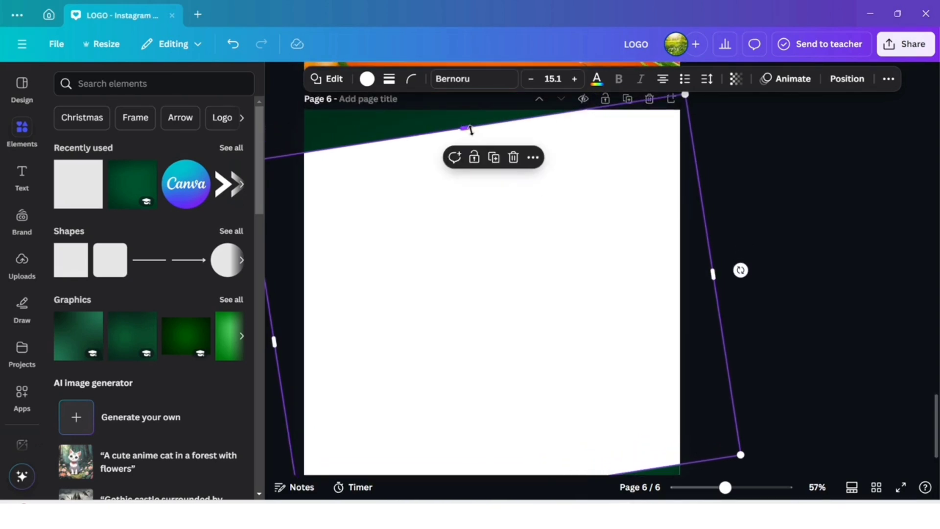
{"action": "left_click_drag", "start_coordinate": [469, 129], "coordinate": [465, 116]}
{"action": "left_click", "coordinate": [846, 150]}
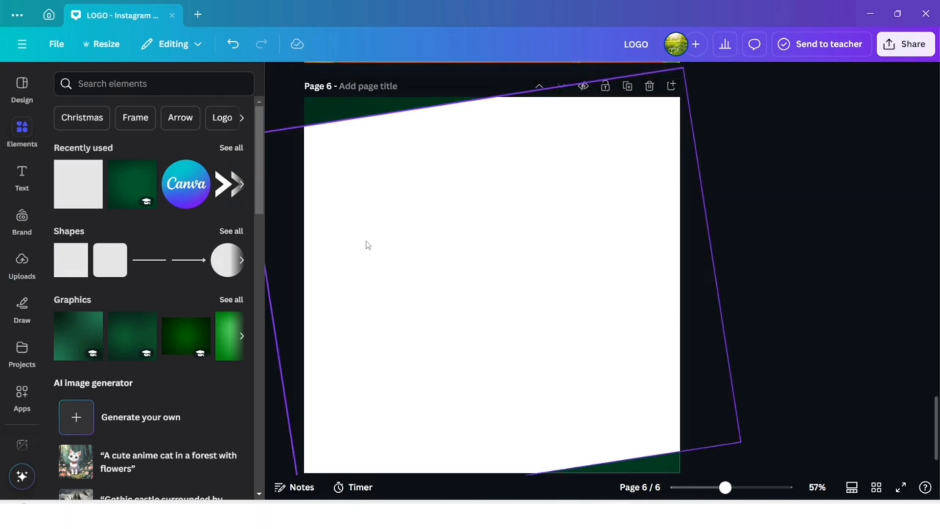
- Add a heading reading "DELICIOUS" and set its font to Anton
{"action": "left_click", "coordinate": [15, 184]}
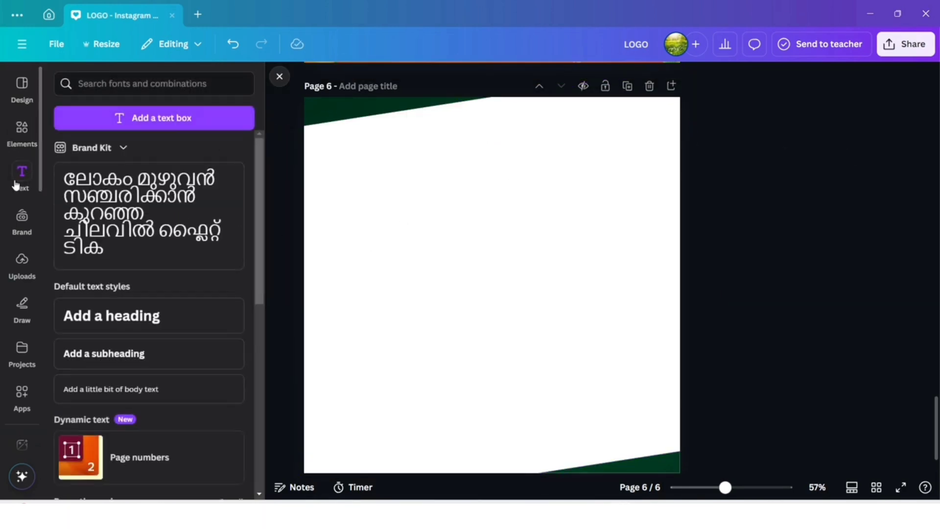
{"action": "left_click", "coordinate": [183, 321]}
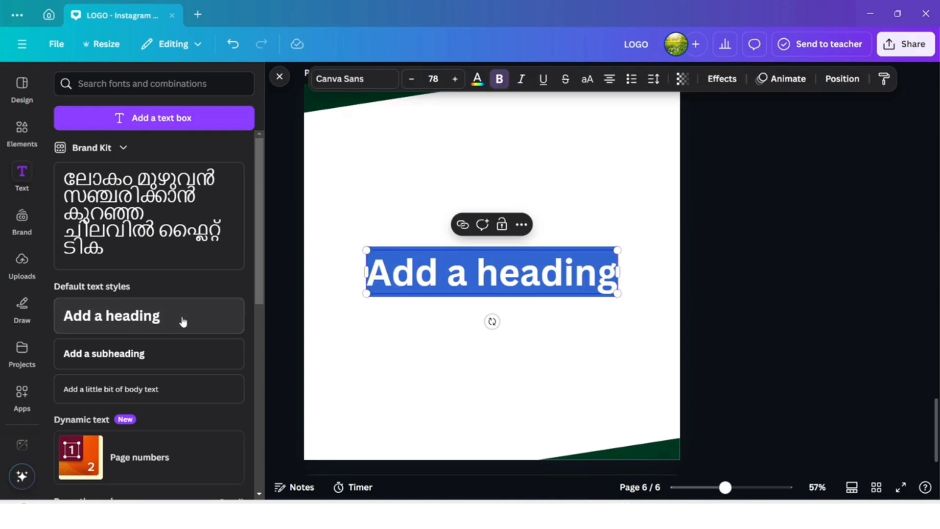
{"action": "type", "text": "DELI"}
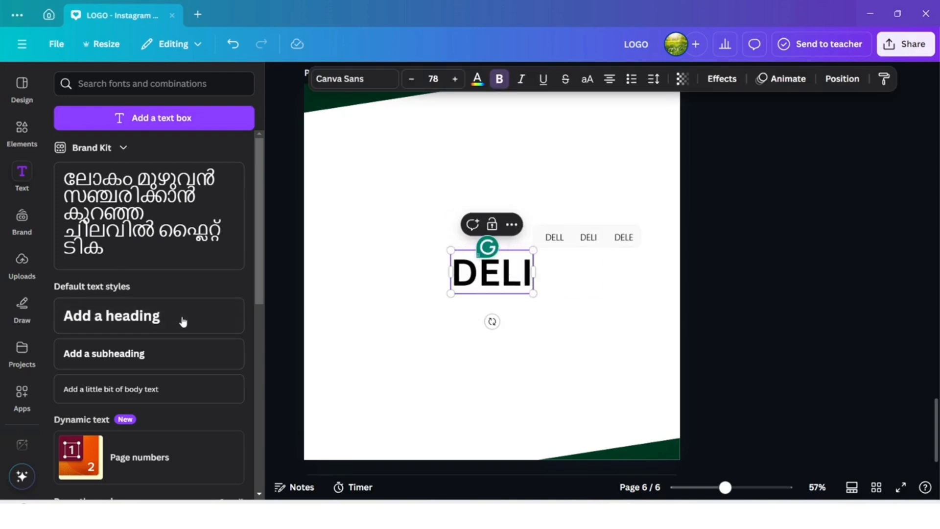
{"action": "type", "text": "CIOUS"}
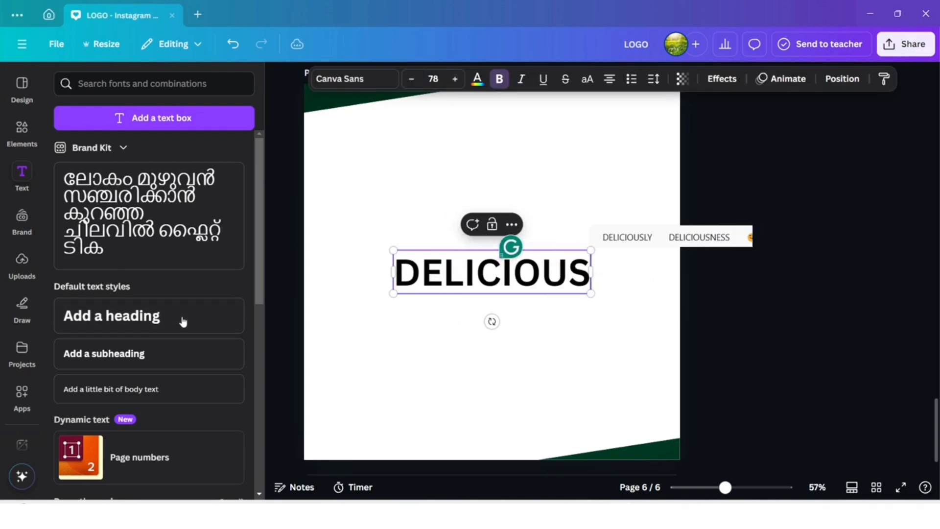
{"action": "left_click", "coordinate": [340, 88]}
{"action": "left_click", "coordinate": [84, 250]}
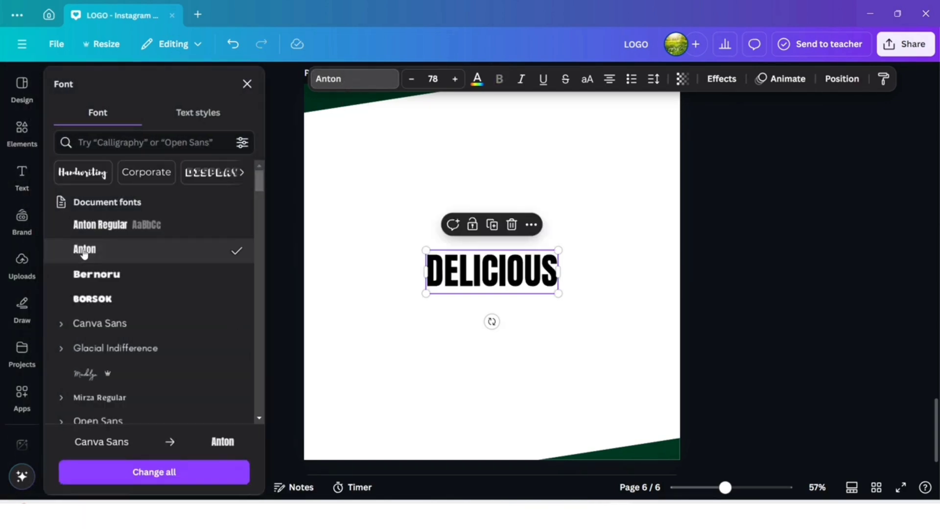
- Style the DELICIOUS heading with a green Hollow effect of thickness 13 and letter spacing of 374
{"action": "left_click", "coordinate": [716, 81]}
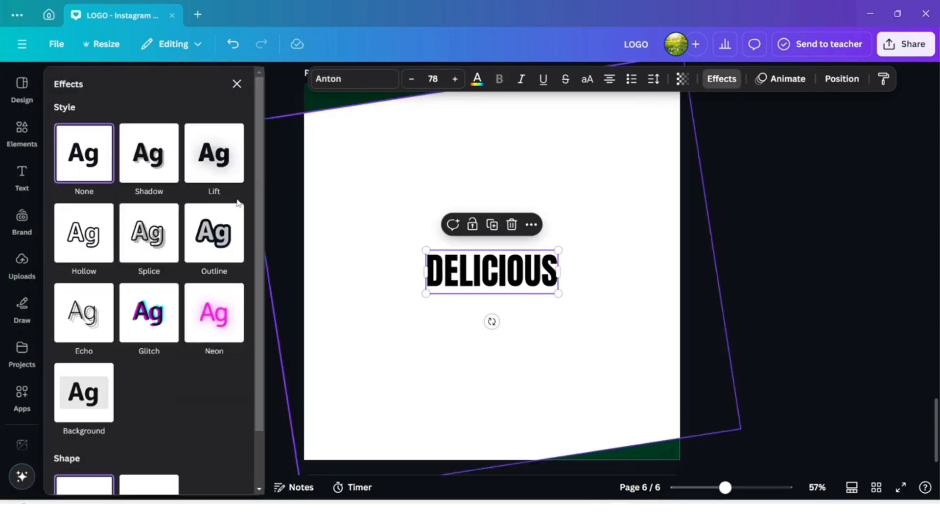
{"action": "left_click", "coordinate": [71, 244]}
{"action": "left_click_drag", "start_coordinate": [109, 314], "coordinate": [73, 315]}
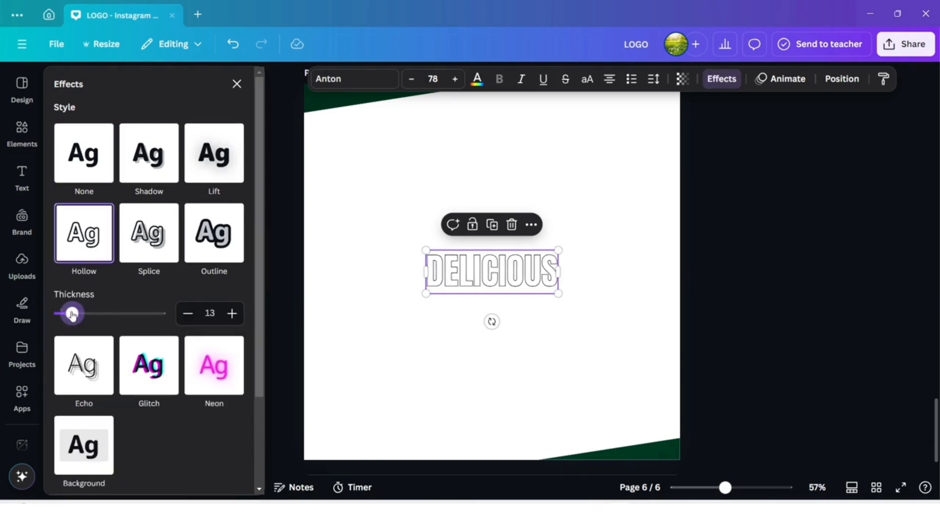
{"action": "left_click", "coordinate": [476, 84]}
{"action": "left_click", "coordinate": [229, 177]}
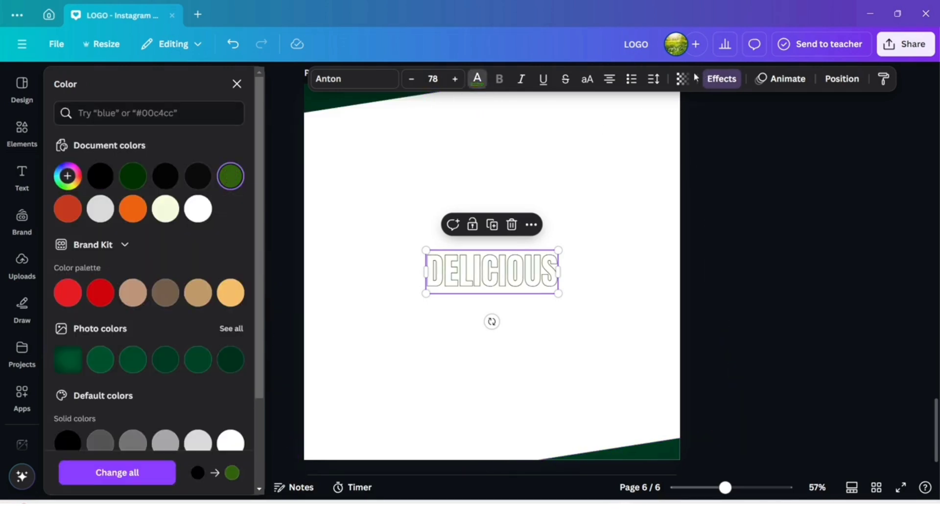
{"action": "left_click", "coordinate": [654, 78]}
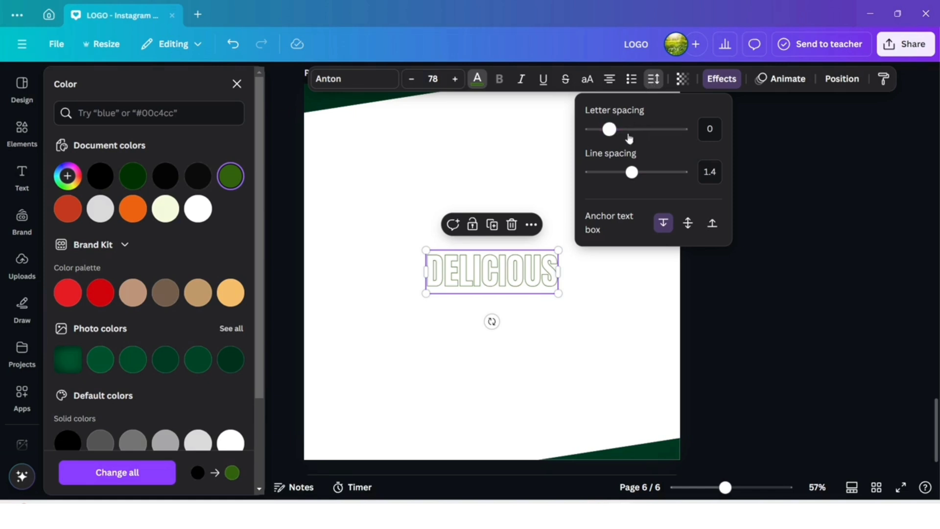
{"action": "left_click_drag", "start_coordinate": [610, 130], "coordinate": [645, 130]}
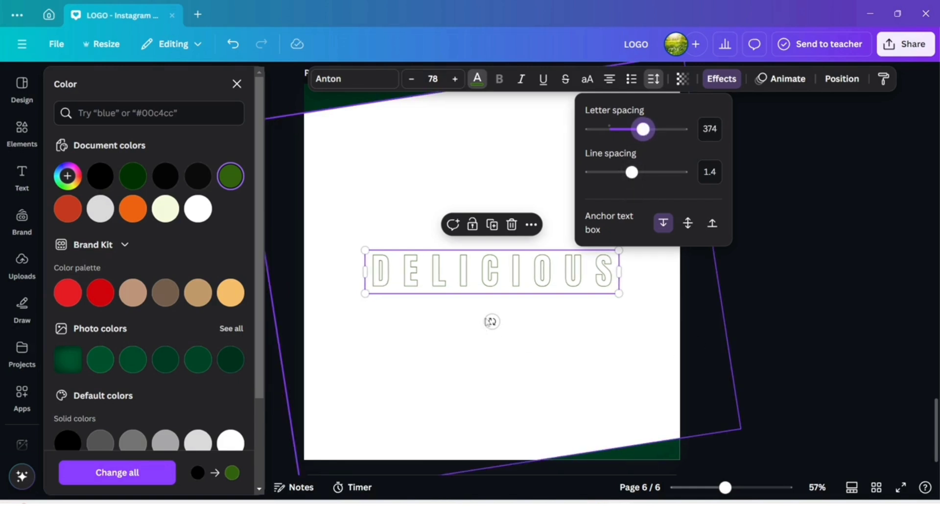
- Tilt the DELICIOUS heading counterclockwise and place it across the page's upper-left edge, enlarged to size 113
{"action": "left_click_drag", "start_coordinate": [491, 322], "coordinate": [503, 321]}
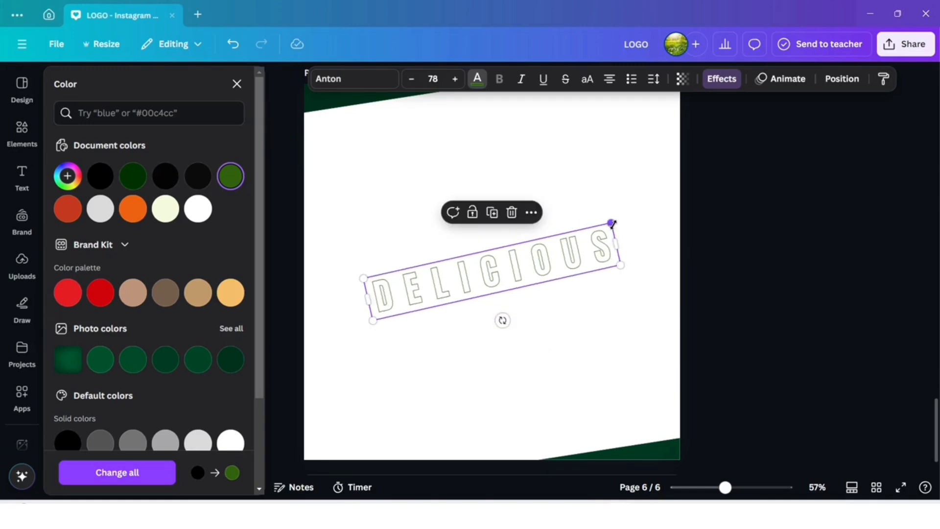
{"action": "left_click_drag", "start_coordinate": [612, 223], "coordinate": [718, 180]}
{"action": "left_click_drag", "start_coordinate": [597, 233], "coordinate": [501, 83]}
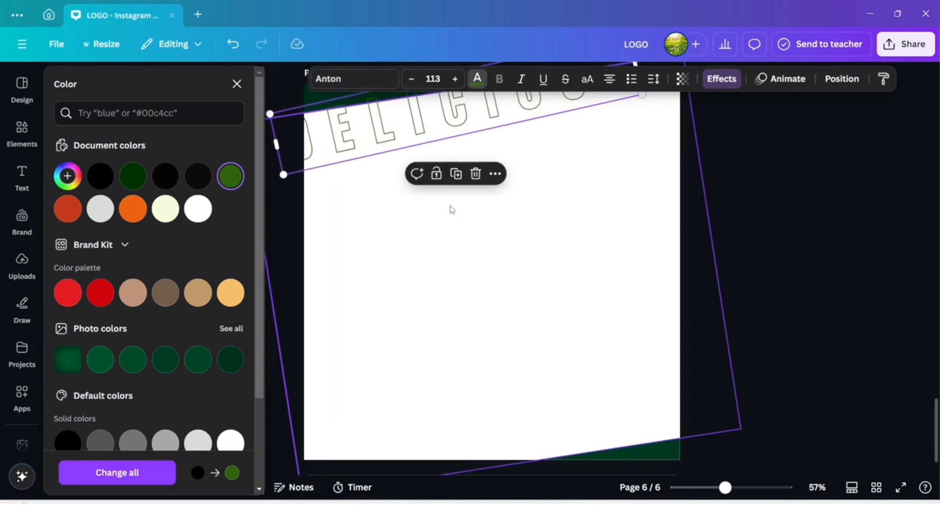
- Set the DELICIOUS heading's transparency to 41 and place a duplicate directly below it, enlarged to size 133 so it spans the page
{"action": "left_click", "coordinate": [683, 78]}
{"action": "left_click_drag", "start_coordinate": [711, 143], "coordinate": [660, 149]}
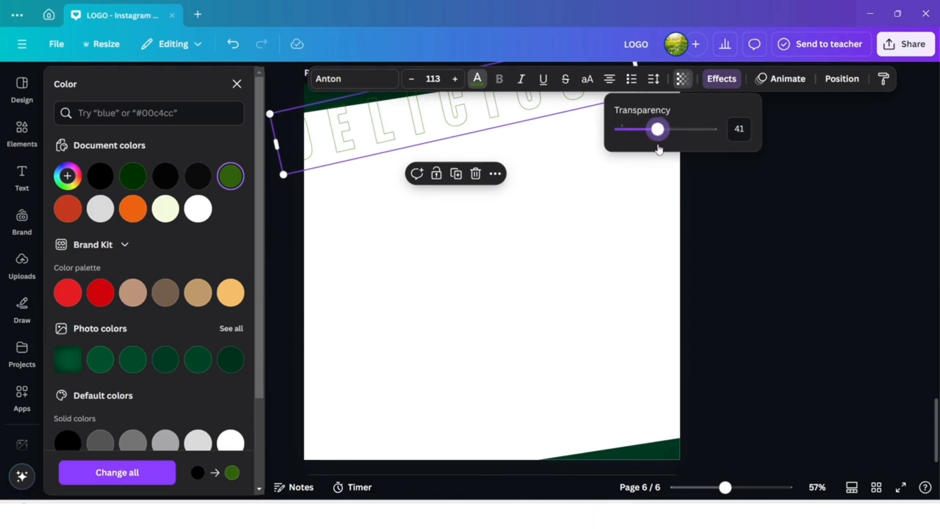
{"action": "left_click", "coordinate": [456, 174]}
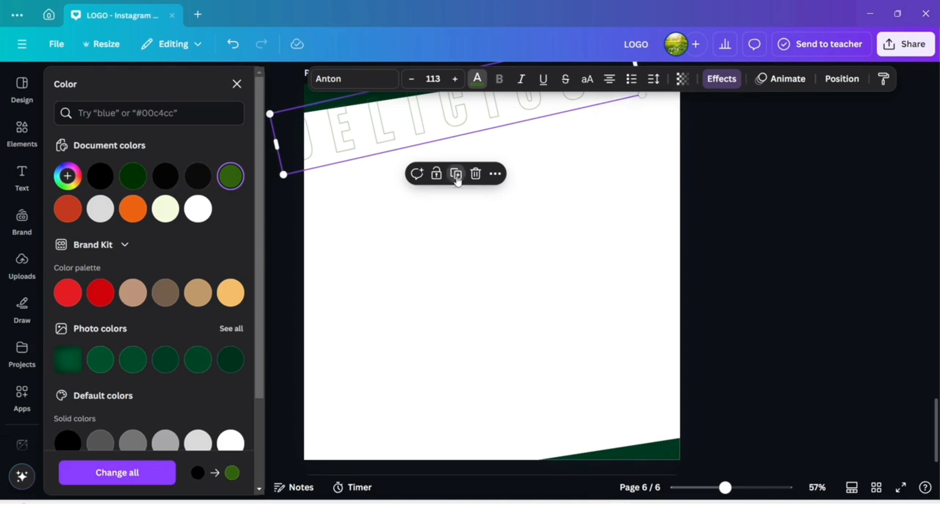
{"action": "left_click_drag", "start_coordinate": [461, 125], "coordinate": [483, 174]}
{"action": "left_click_drag", "start_coordinate": [671, 148], "coordinate": [706, 147]}
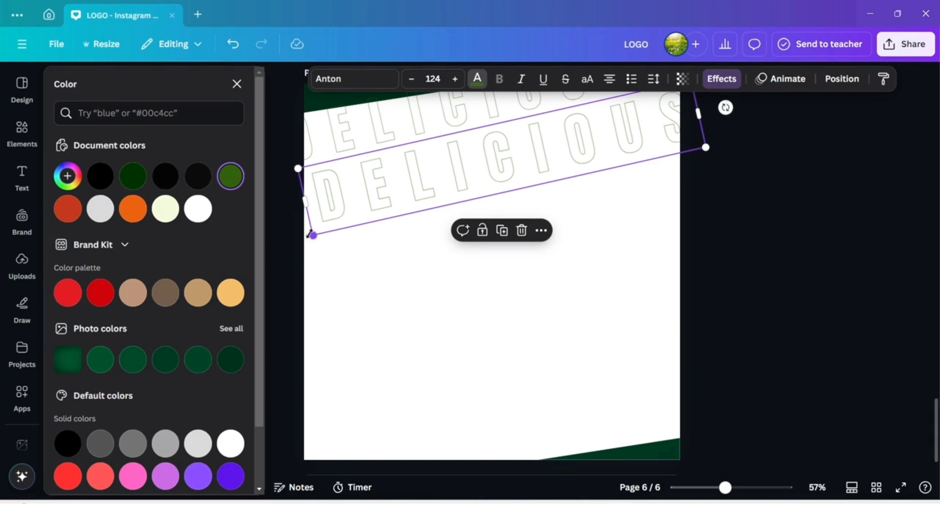
{"action": "left_click_drag", "start_coordinate": [309, 234], "coordinate": [287, 254]}
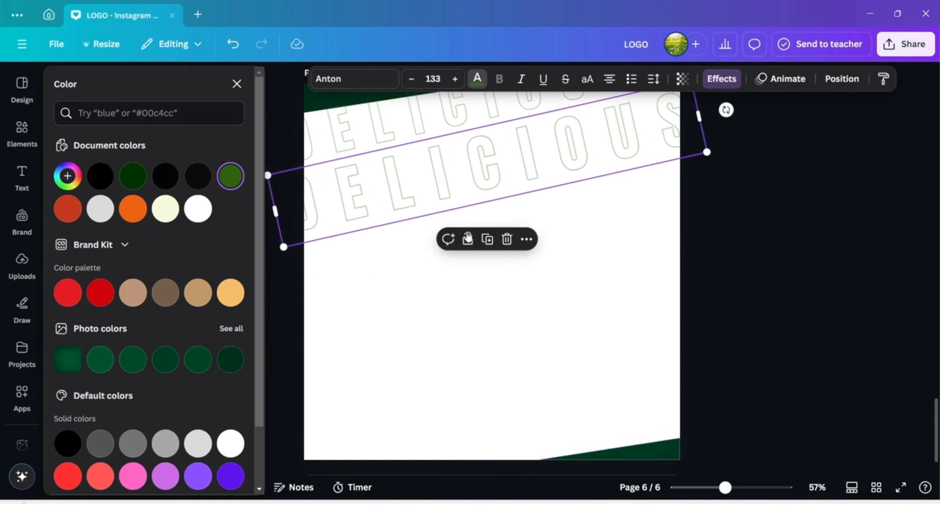
- Add four more copies of the size 133 DELICIOUS line, evenly spaced one below another down to the page's lower edge
{"action": "left_click", "coordinate": [488, 239]}
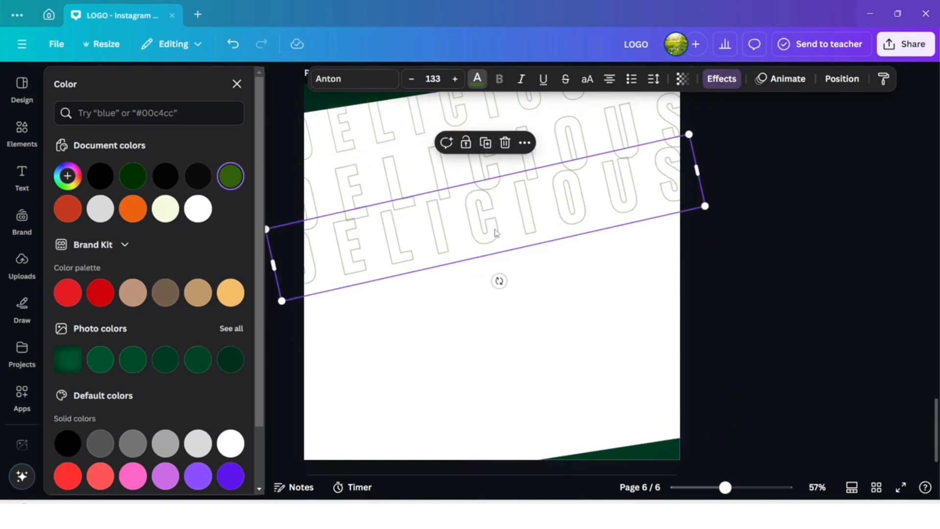
{"action": "left_click_drag", "start_coordinate": [496, 233], "coordinate": [502, 243]}
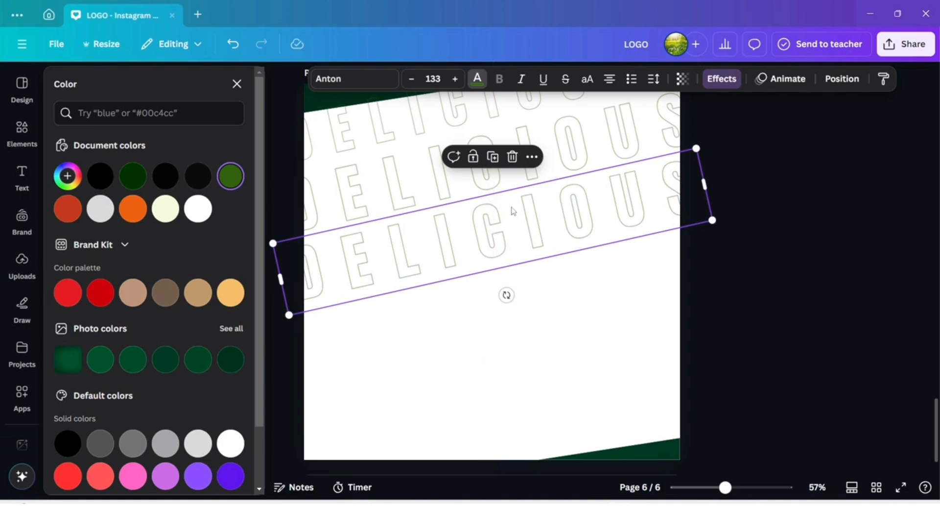
{"action": "left_click", "coordinate": [492, 155]}
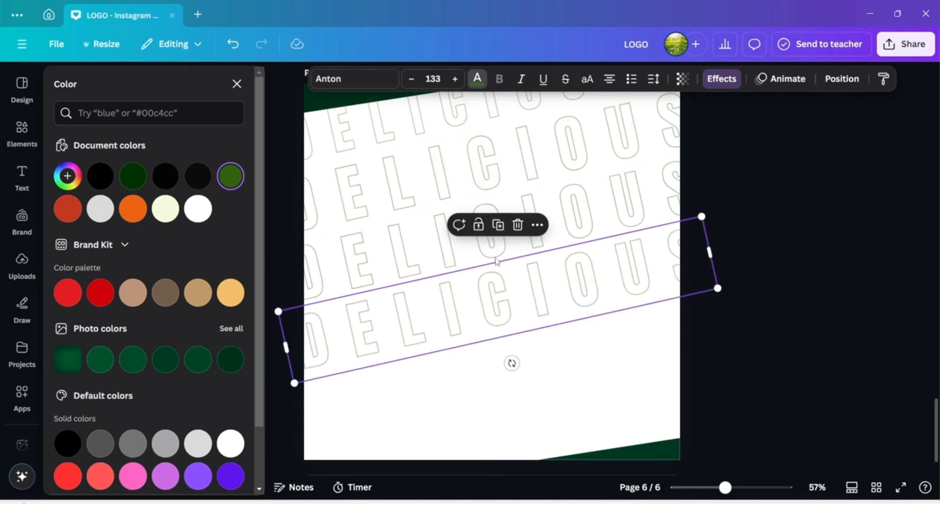
{"action": "left_click", "coordinate": [499, 226]}
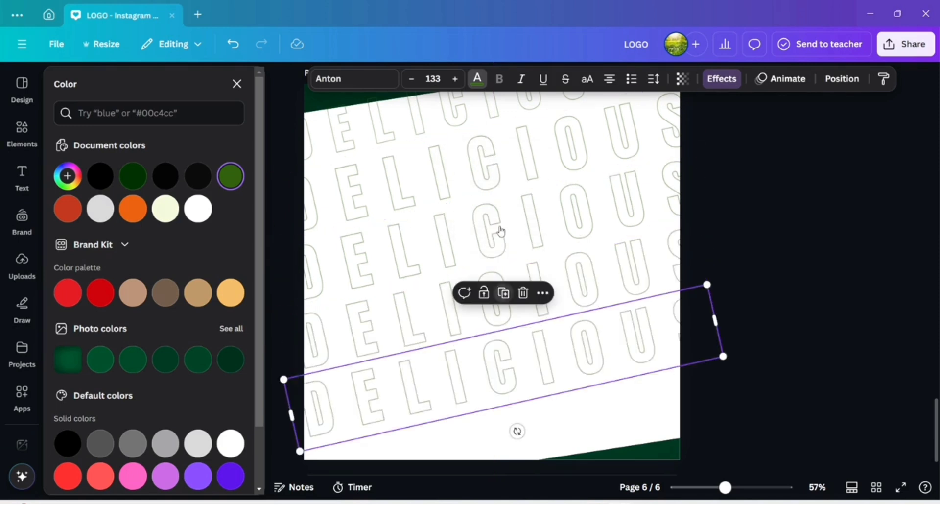
{"action": "left_click", "coordinate": [504, 293]}
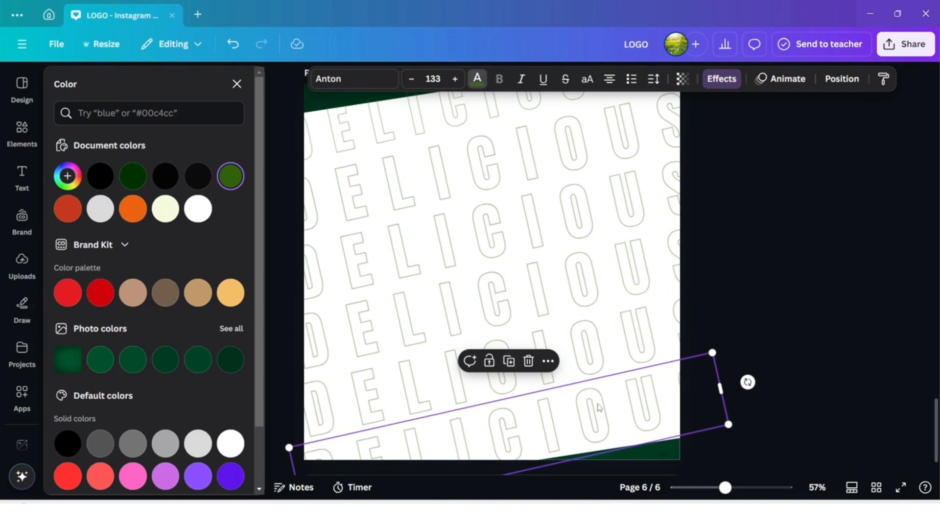
- Add the recently used dark green gradient image to the page and set its corner rounding to 78
{"action": "left_click", "coordinate": [22, 177]}
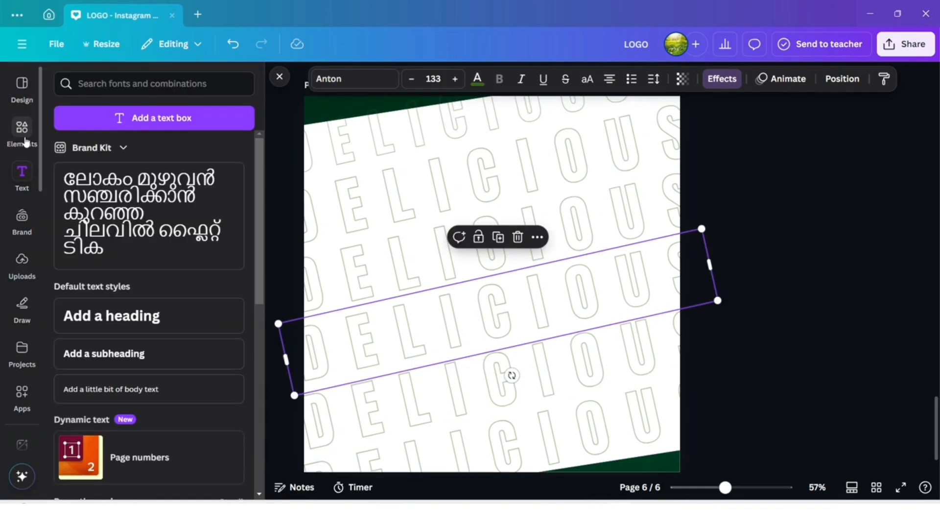
{"action": "left_click", "coordinate": [22, 131]}
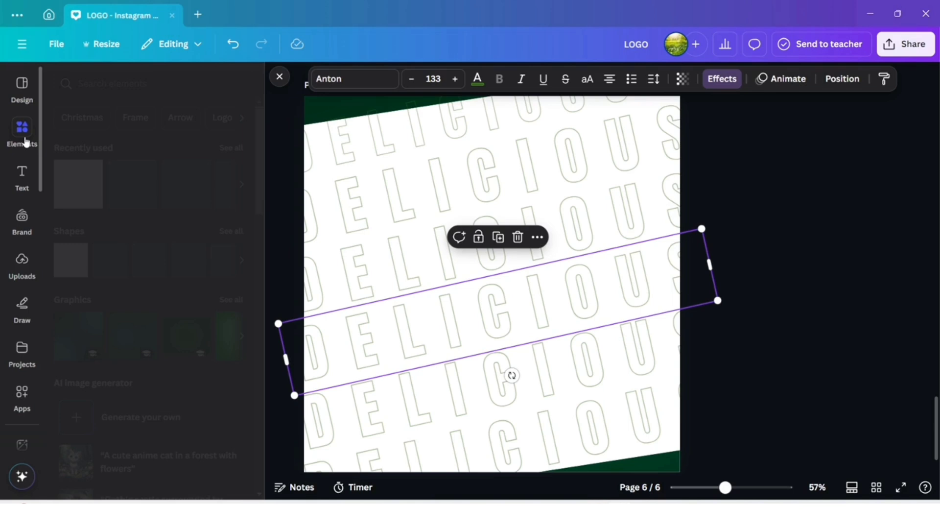
{"action": "left_click", "coordinate": [230, 148]}
{"action": "left_click", "coordinate": [152, 142]}
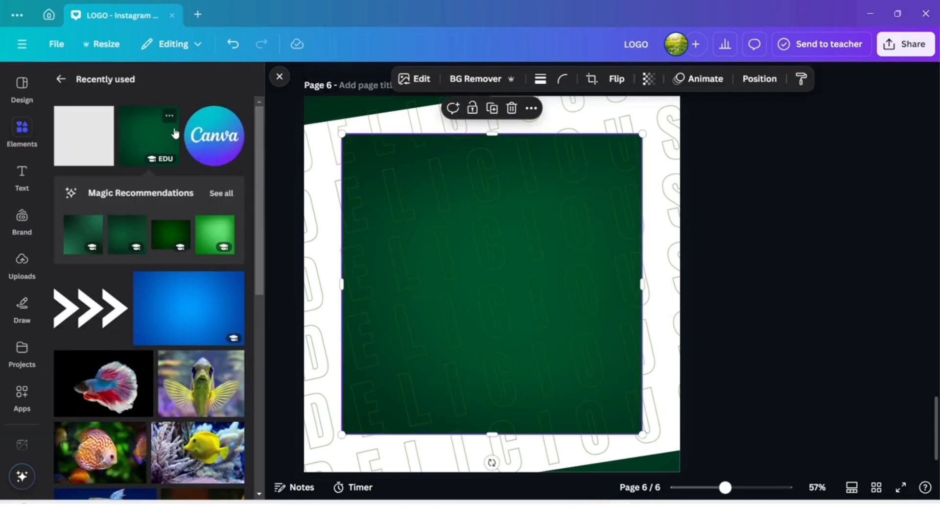
{"action": "left_click", "coordinate": [562, 81]}
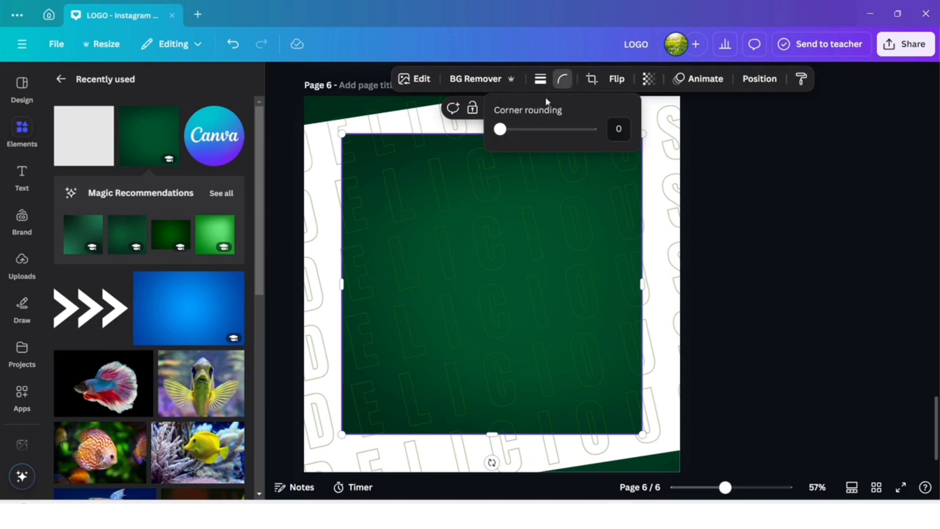
{"action": "left_click_drag", "start_coordinate": [500, 129], "coordinate": [573, 138]}
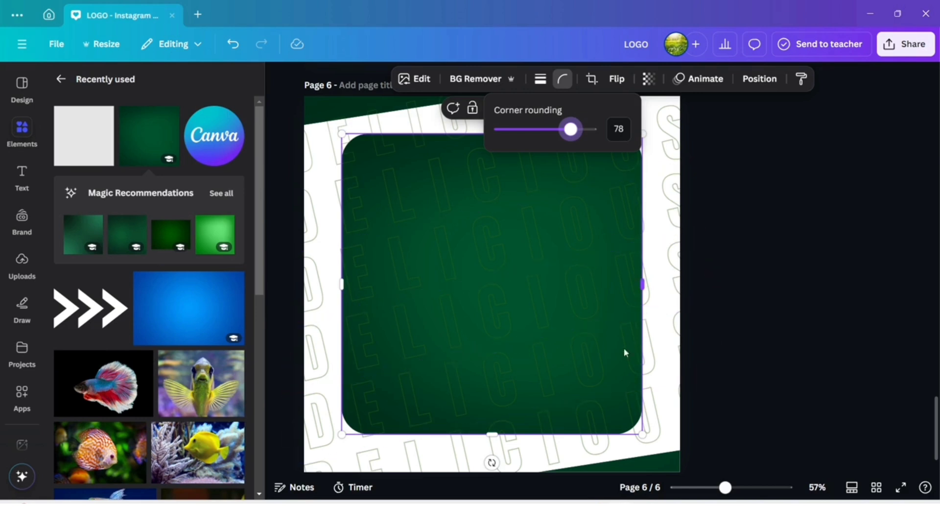
- Move the rounded green square to the front of the layer order, above all the DELICIOUS text lines
{"action": "left_click", "coordinate": [605, 357]}
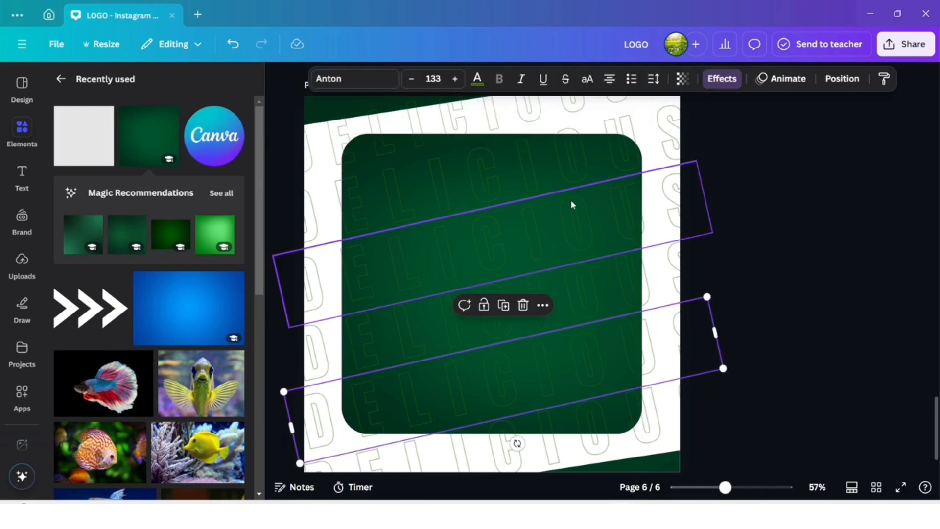
{"action": "left_click", "coordinate": [841, 84]}
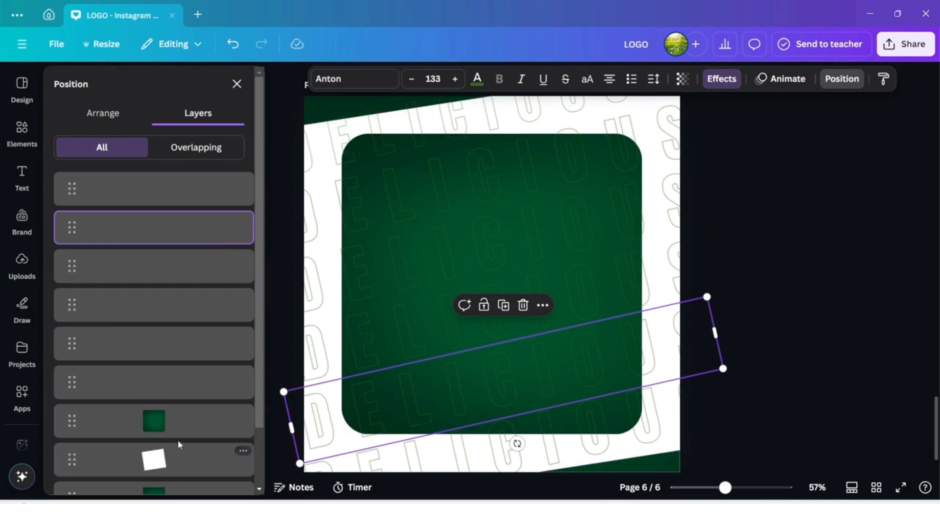
{"action": "left_click", "coordinate": [192, 423]}
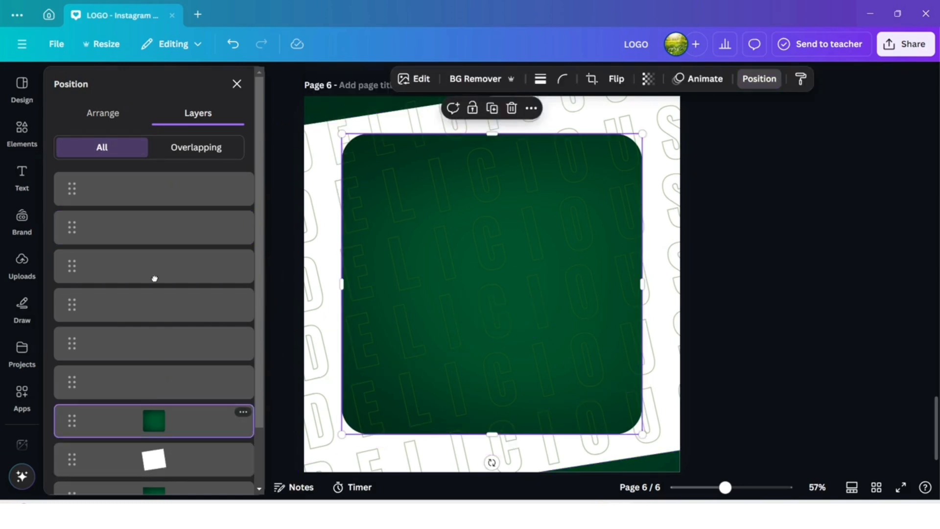
{"action": "left_click_drag", "start_coordinate": [157, 421], "coordinate": [189, 162]}
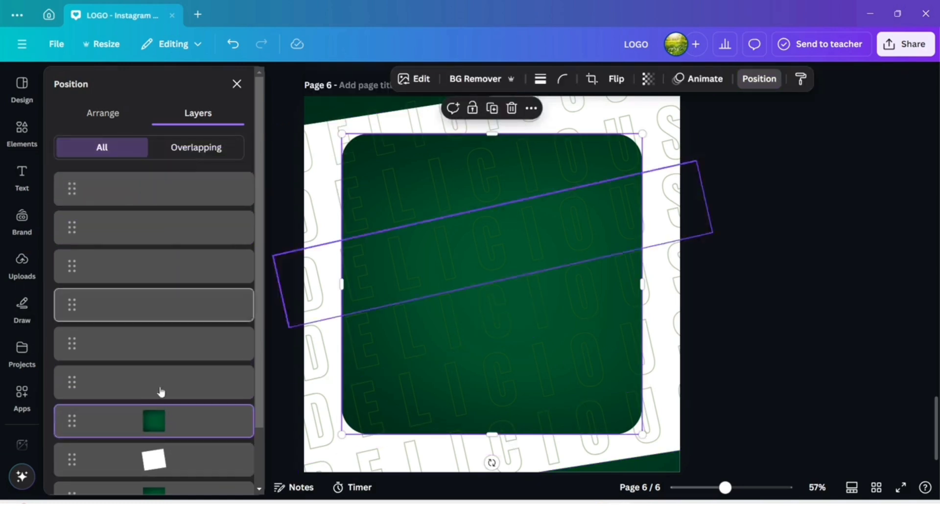
{"action": "left_click_drag", "start_coordinate": [160, 430], "coordinate": [163, 185]}
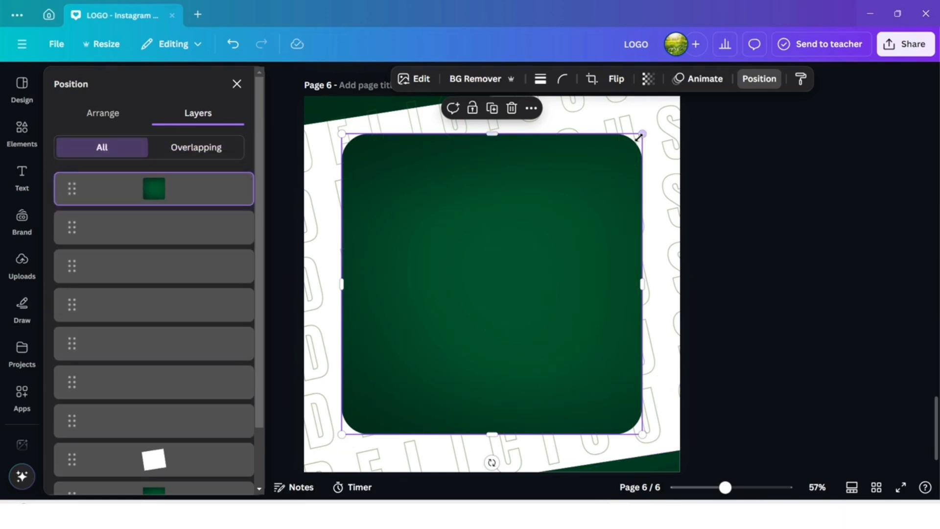
- Shrink the rounded green square slightly and center it horizontally and vertically on the page
{"action": "left_click_drag", "start_coordinate": [644, 139], "coordinate": [622, 165]}
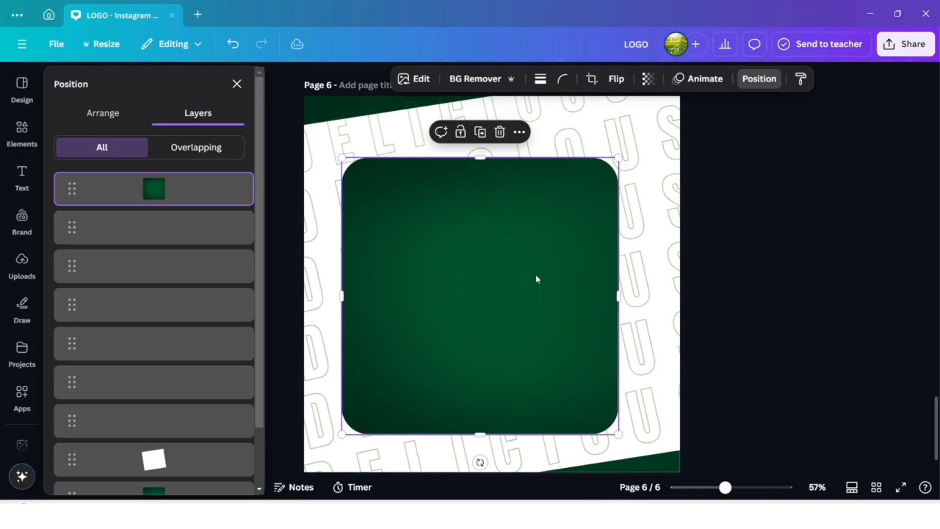
{"action": "left_click_drag", "start_coordinate": [527, 295], "coordinate": [547, 285]}
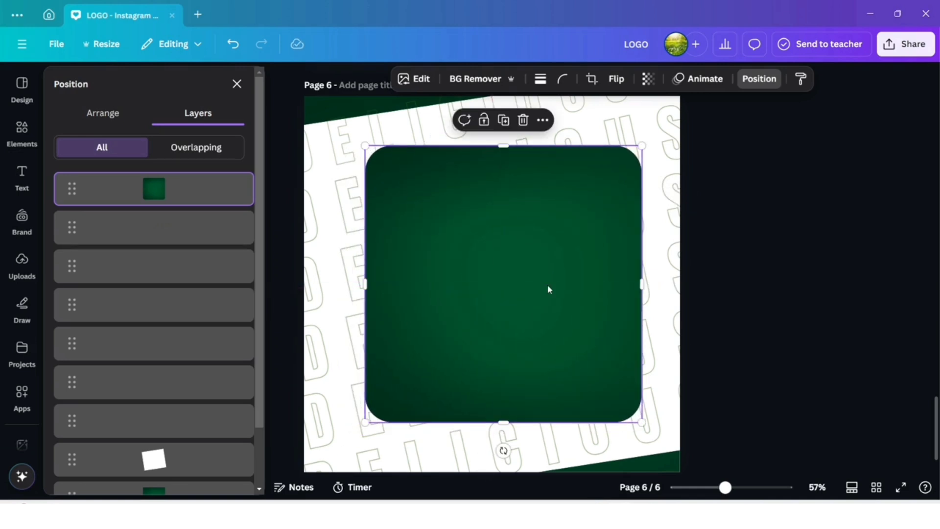
{"action": "left_click", "coordinate": [236, 85]}
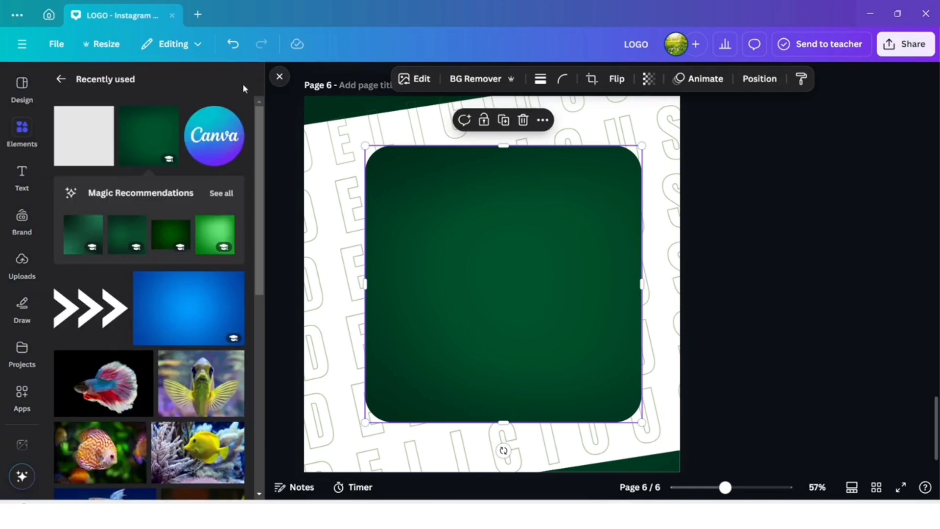
{"action": "left_click", "coordinate": [280, 78]}
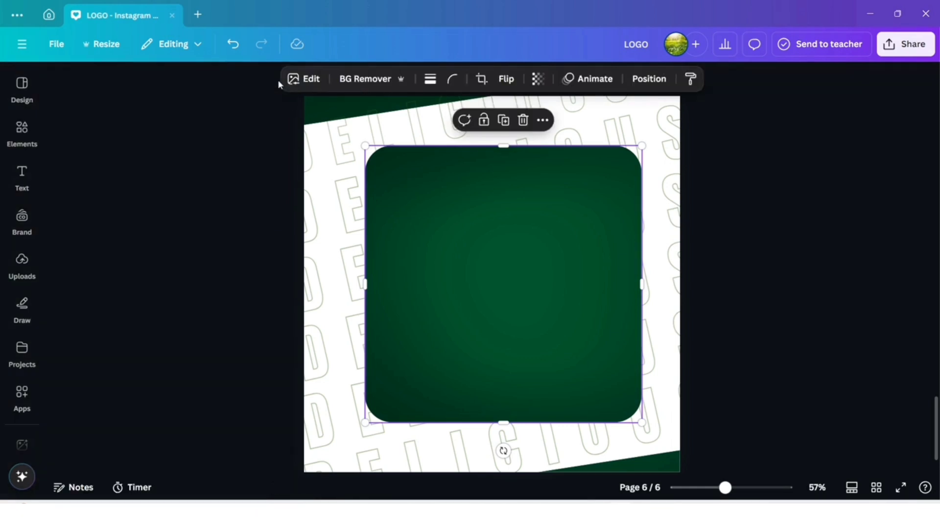
{"action": "left_click_drag", "start_coordinate": [502, 268], "coordinate": [493, 265]}
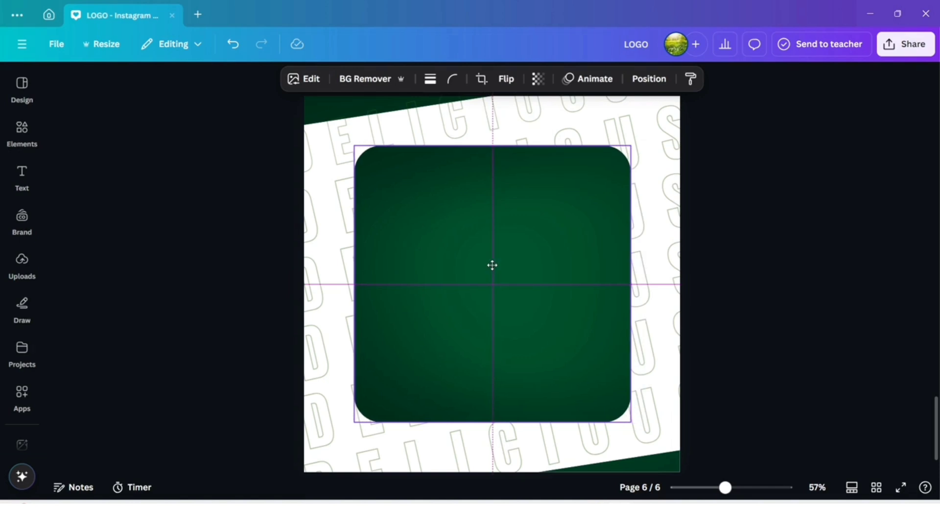
{"action": "left_click_drag", "start_coordinate": [493, 265], "coordinate": [494, 269]}
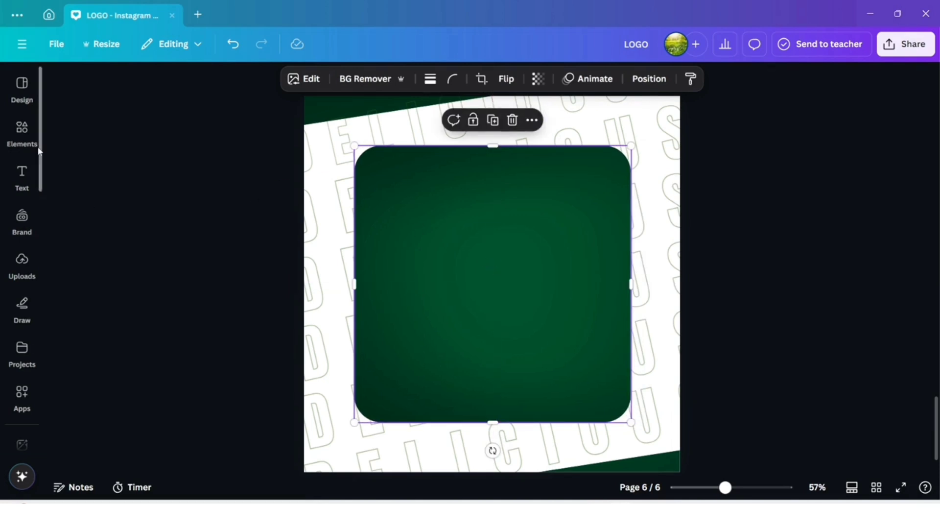
- Search the elements library for PIZZA photos and insert the round pizza with tomatoes and broccoli on a white background
{"action": "left_click", "coordinate": [22, 133]}
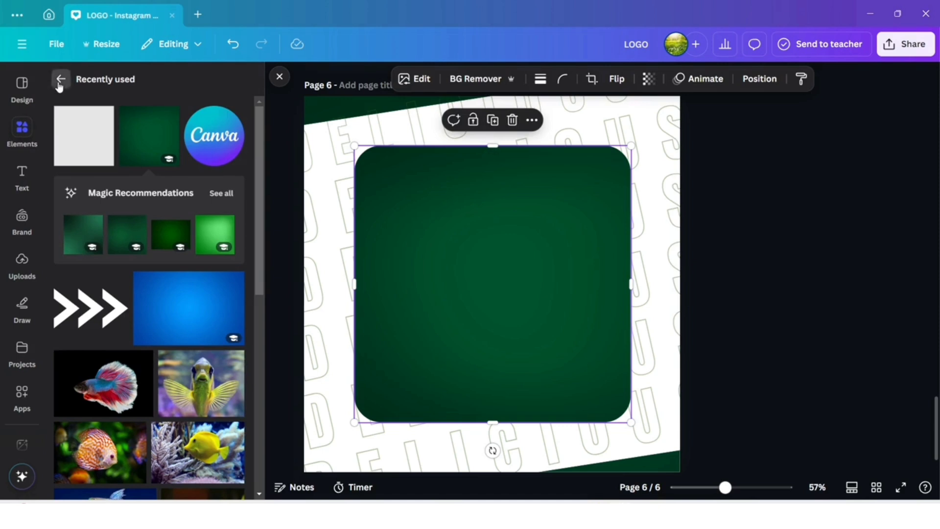
{"action": "left_click", "coordinate": [60, 80]}
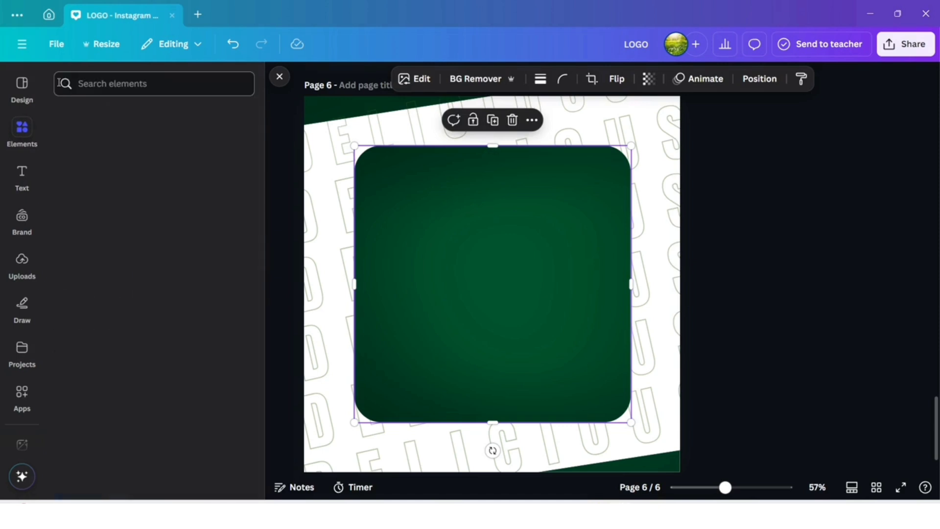
{"action": "left_click", "coordinate": [133, 83]}
{"action": "type", "text": "PIZZA"}
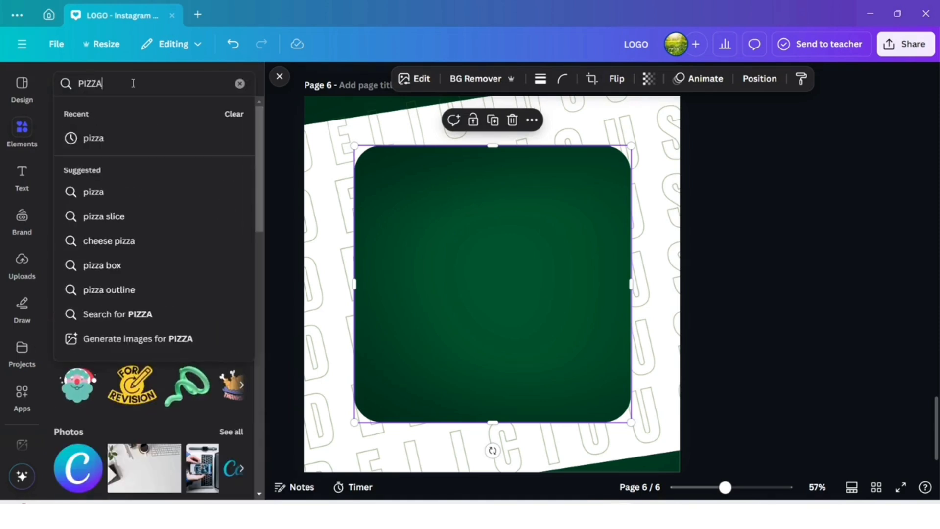
{"action": "key", "text": "Return"}
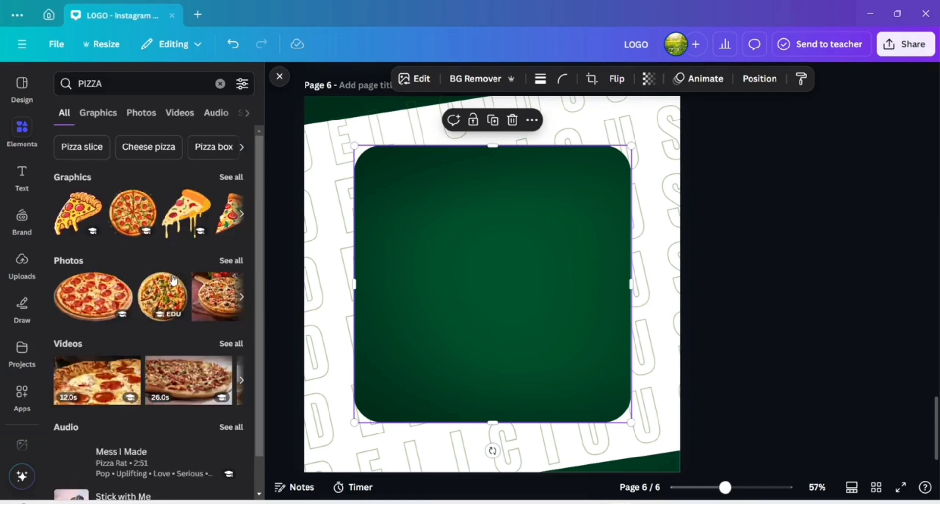
{"action": "left_click", "coordinate": [231, 261]}
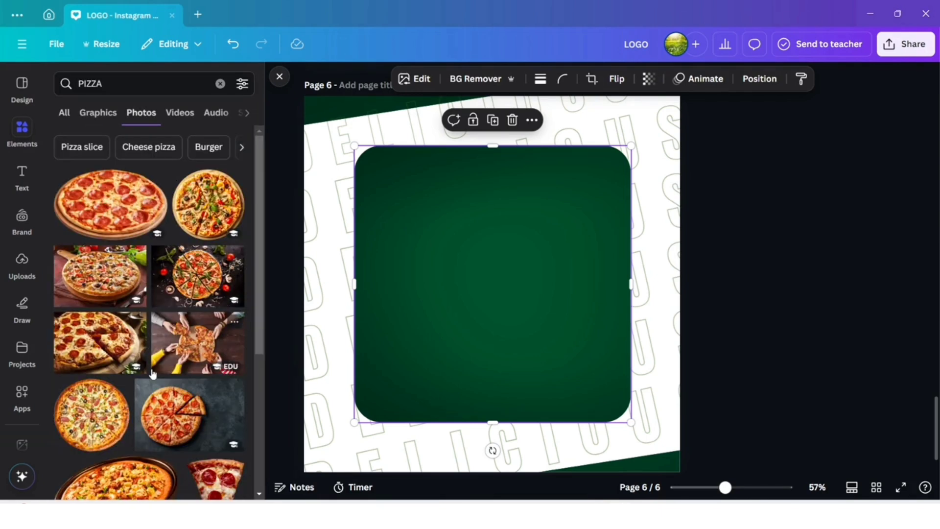
{"action": "scroll", "coordinate": [172, 373], "scroll_direction": "down", "scroll_amount": 6}
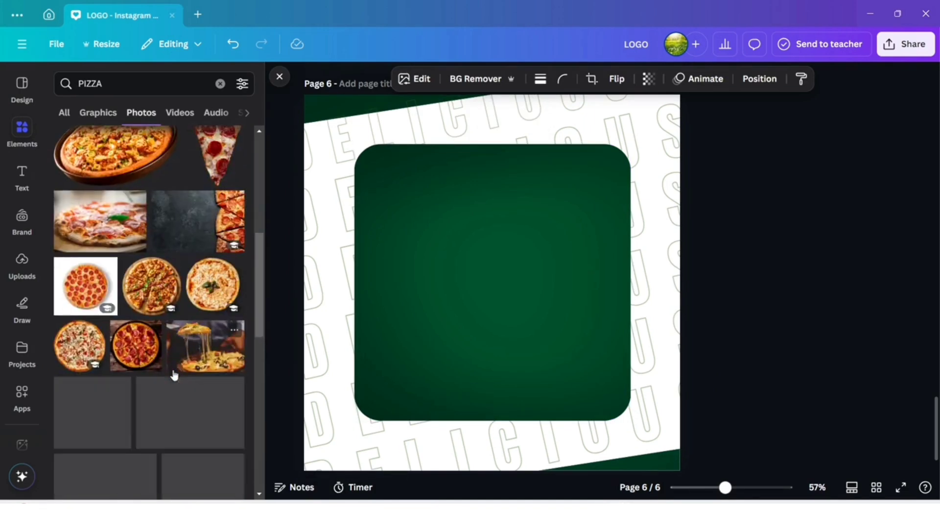
{"action": "scroll", "coordinate": [173, 374], "scroll_direction": "down", "scroll_amount": 3}
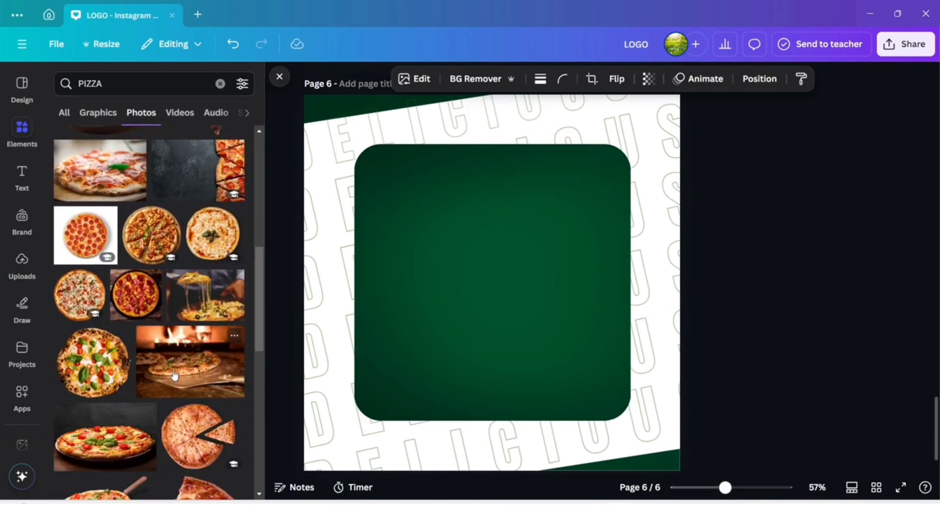
{"action": "scroll", "coordinate": [174, 374], "scroll_direction": "down", "scroll_amount": 5}
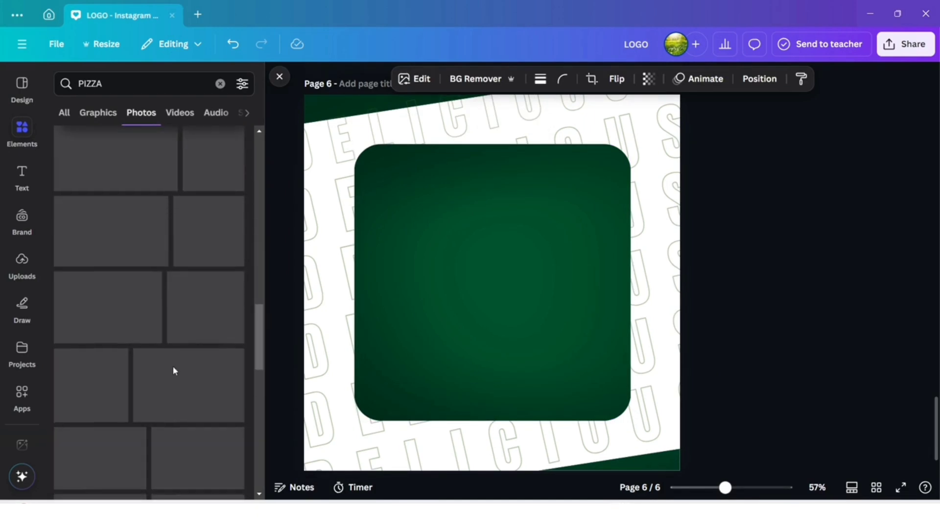
{"action": "scroll", "coordinate": [173, 372], "scroll_direction": "down", "scroll_amount": 5}
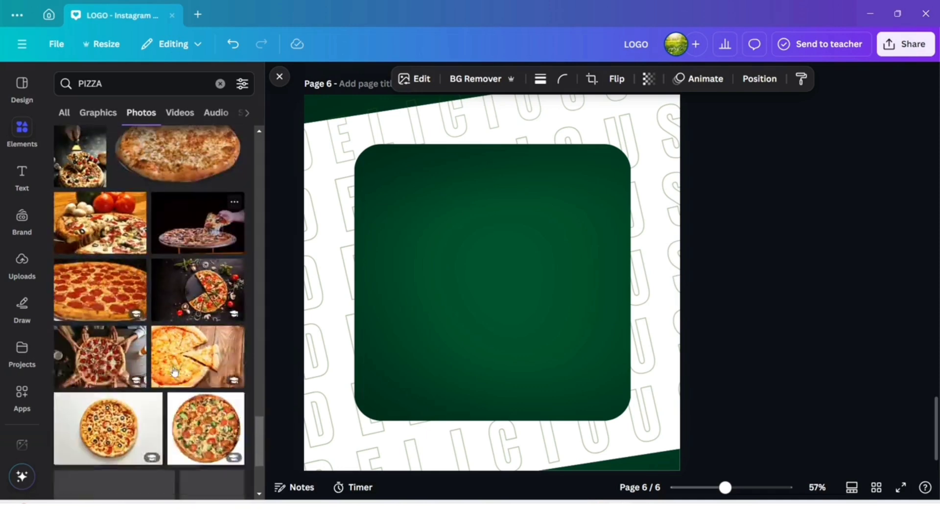
{"action": "left_click", "coordinate": [206, 230]}
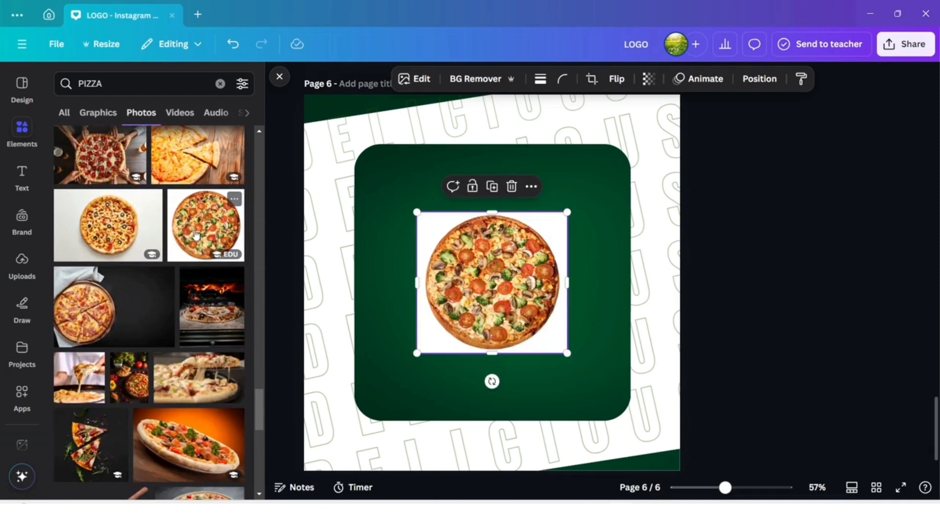
- Remove the pizza photo's background and insert the round dark wooden plate graphic found by searching the elements library for wooden plate
{"action": "left_click", "coordinate": [481, 81]}
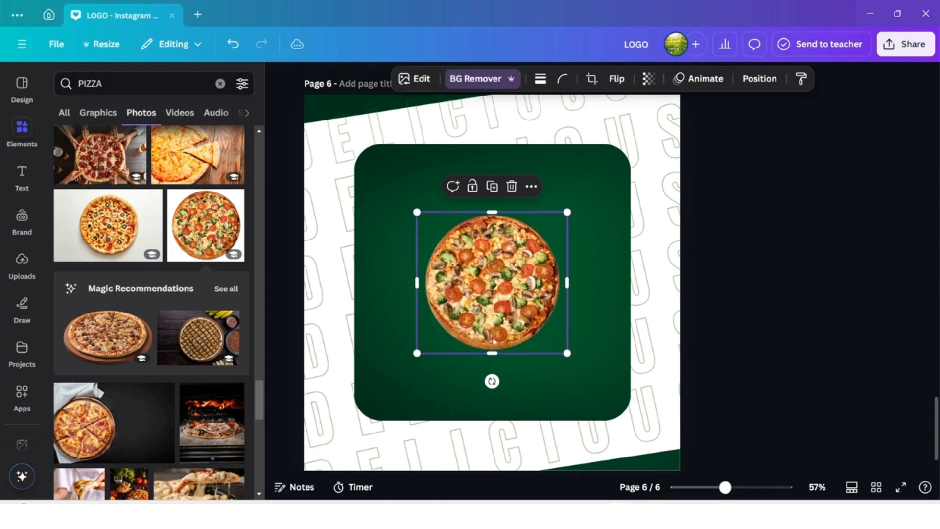
{"action": "left_click", "coordinate": [221, 84]}
{"action": "type", "text": "WOODEN"}
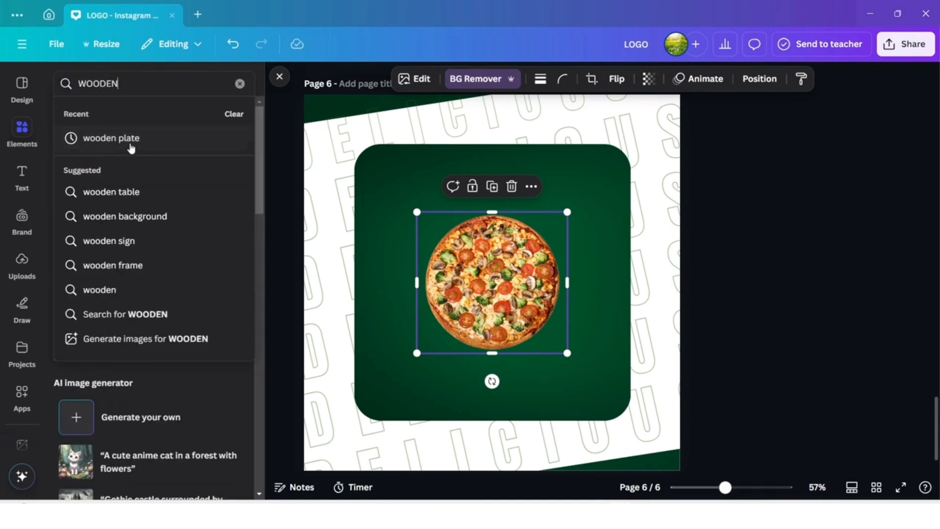
{"action": "left_click", "coordinate": [132, 141]}
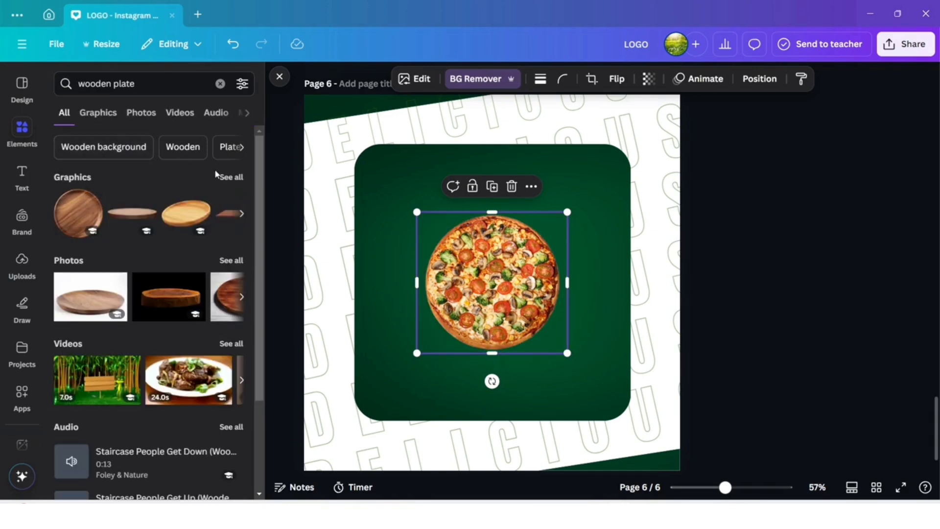
{"action": "left_click", "coordinate": [229, 179]}
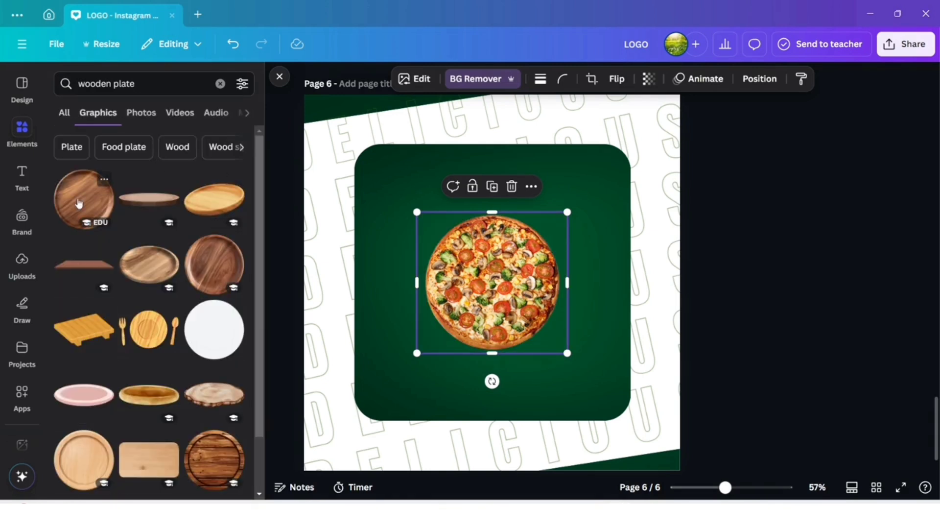
{"action": "left_click", "coordinate": [210, 265]}
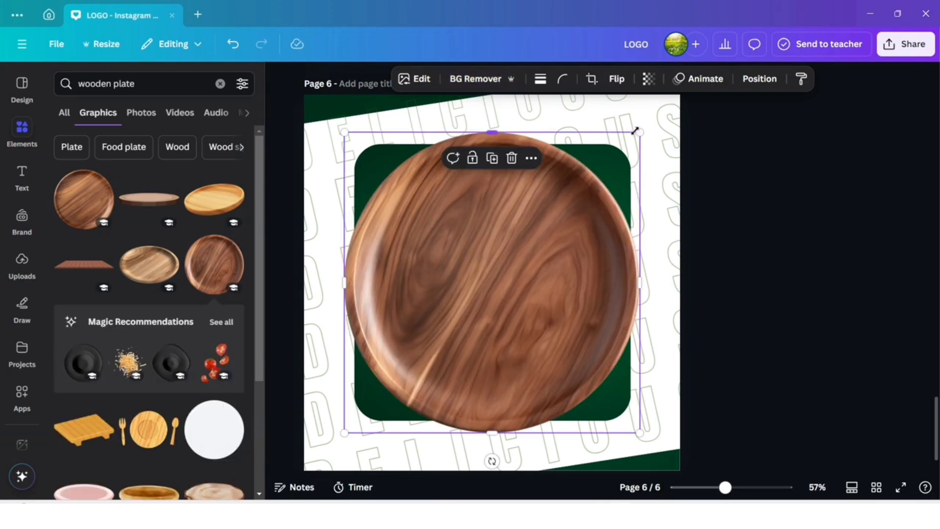
- Shrink the wooden plate to roughly the pizza's size and place it across the lower edge of the green square
{"action": "left_click_drag", "start_coordinate": [639, 133], "coordinate": [510, 266]}
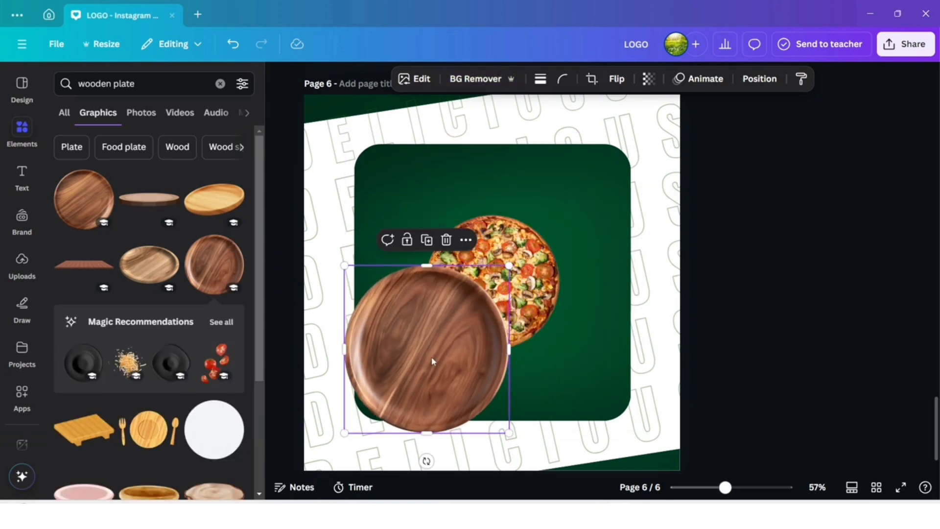
{"action": "left_click_drag", "start_coordinate": [432, 362], "coordinate": [505, 389]}
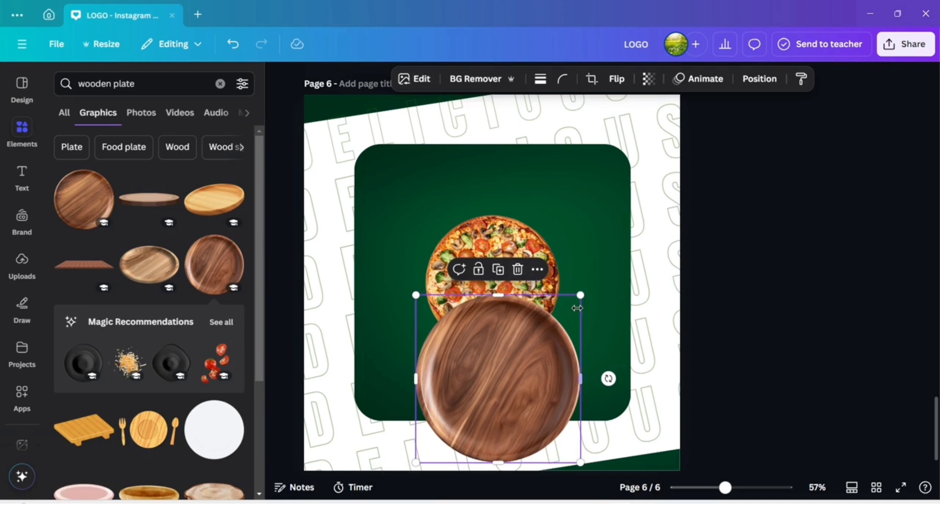
{"action": "left_click_drag", "start_coordinate": [582, 295], "coordinate": [547, 329]}
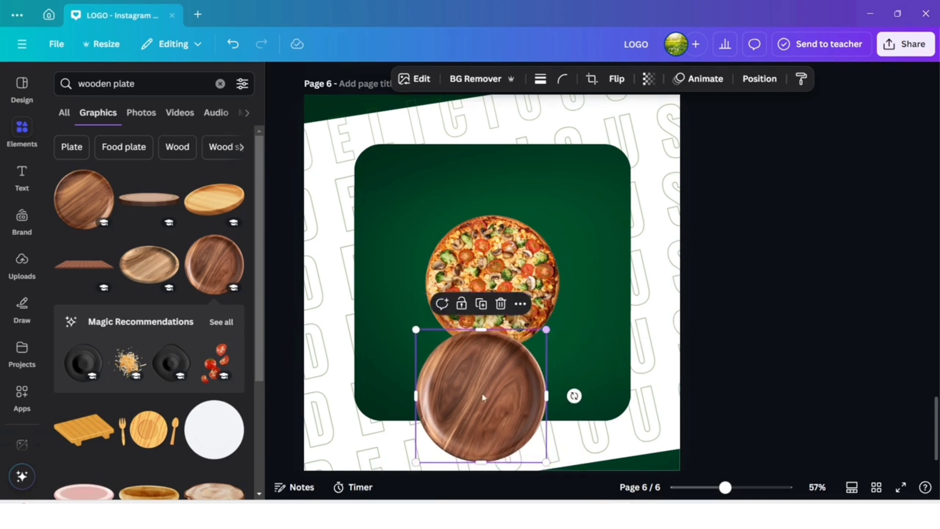
{"action": "left_click_drag", "start_coordinate": [498, 391], "coordinate": [518, 387]}
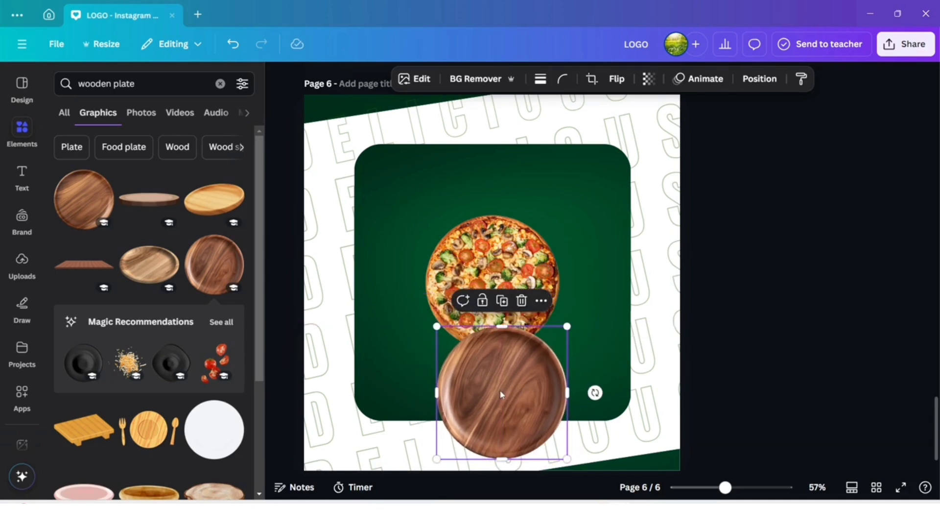
- Move the wooden plate directly beneath the pizza in the layer order
{"action": "left_click", "coordinate": [509, 265]}
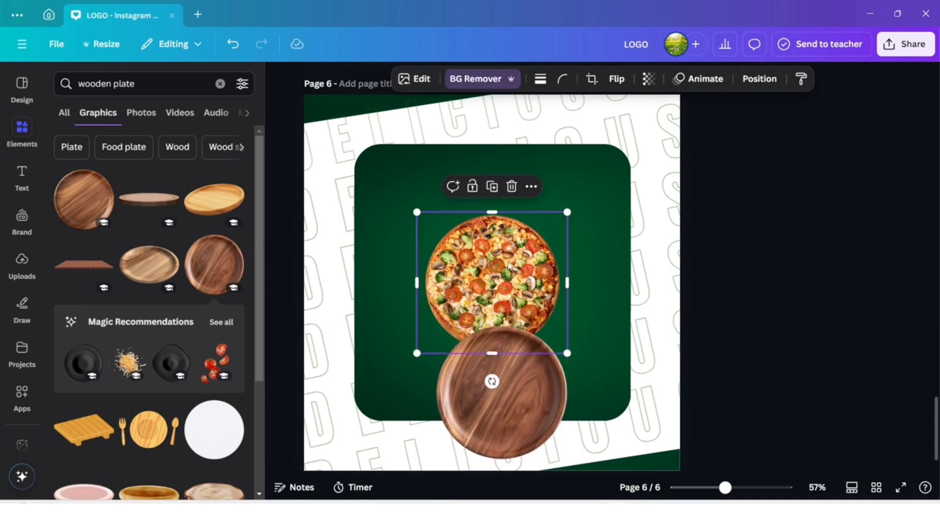
{"action": "left_click", "coordinate": [759, 81]}
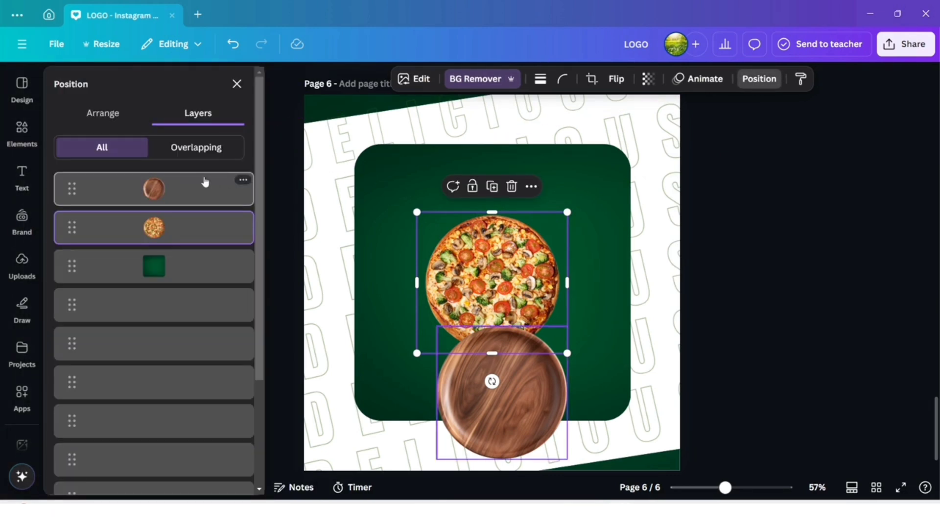
{"action": "left_click_drag", "start_coordinate": [205, 181], "coordinate": [206, 235]}
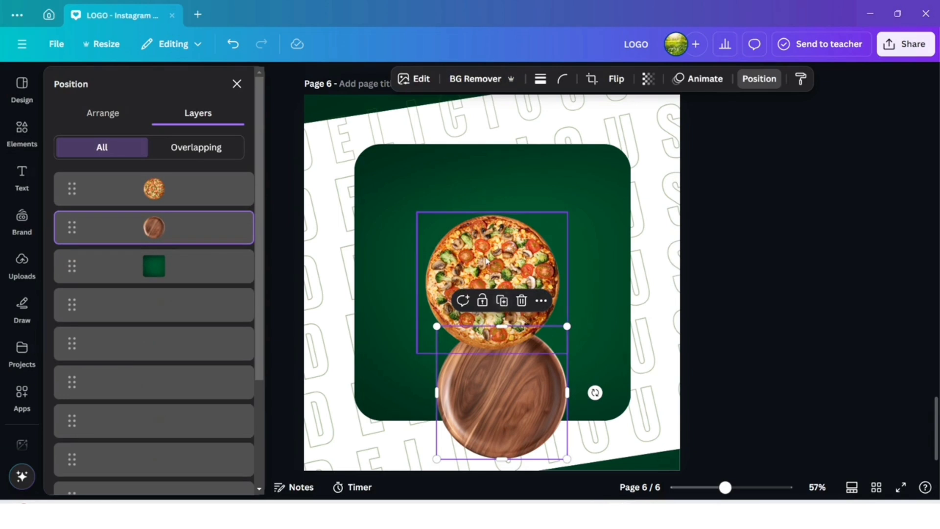
- Place the pizza on the wooden plate and resize both so the plate's rim shows evenly around the pizza
{"action": "left_click_drag", "start_coordinate": [486, 261], "coordinate": [500, 374]}
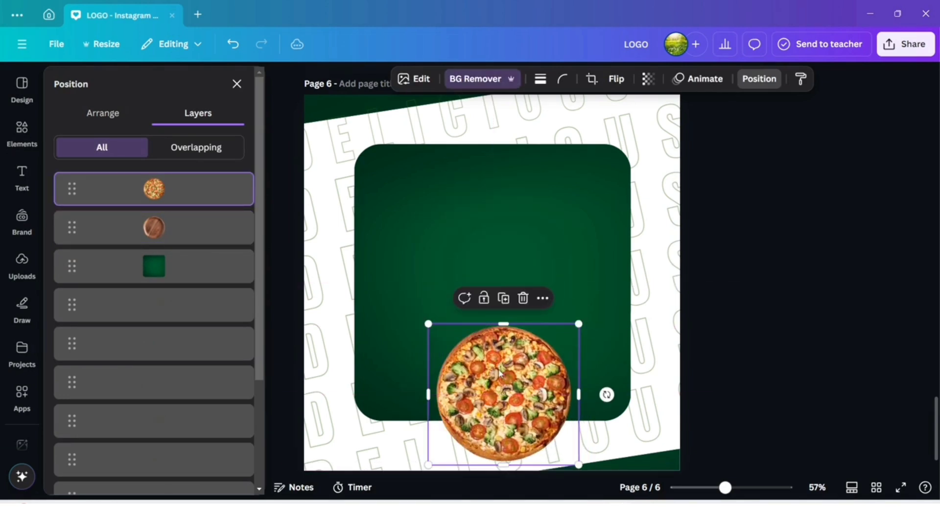
{"action": "left_click_drag", "start_coordinate": [579, 324], "coordinate": [567, 337]}
{"action": "left_click", "coordinate": [548, 328]}
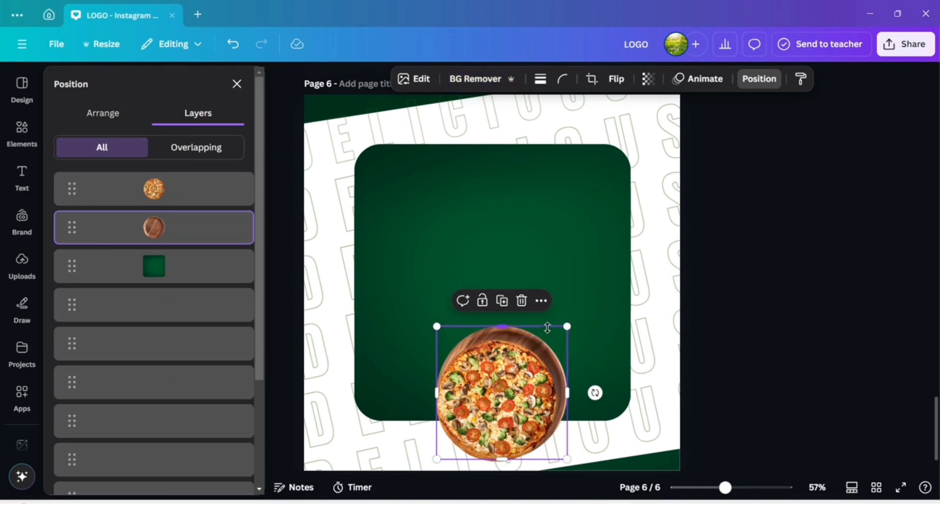
{"action": "left_click_drag", "start_coordinate": [567, 328], "coordinate": [547, 340]}
{"action": "left_click", "coordinate": [507, 392]}
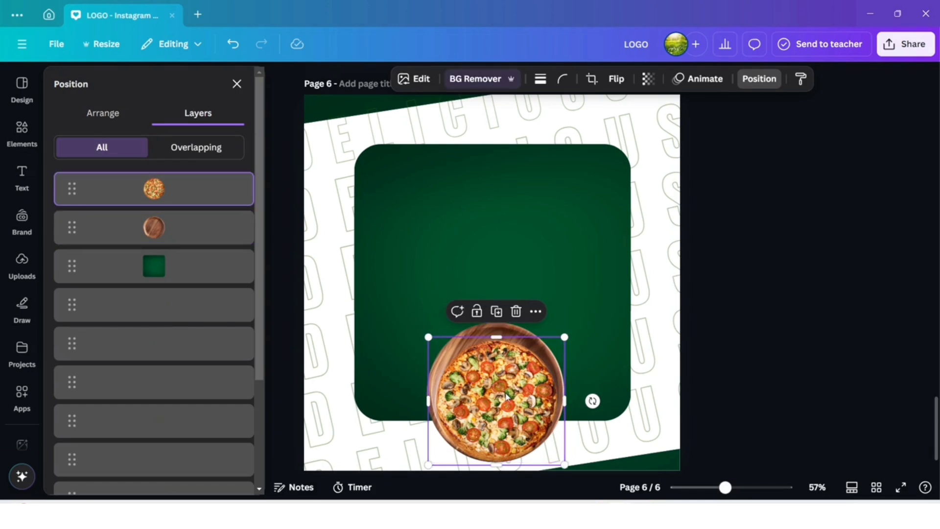
{"action": "left_click_drag", "start_coordinate": [507, 391], "coordinate": [505, 385]}
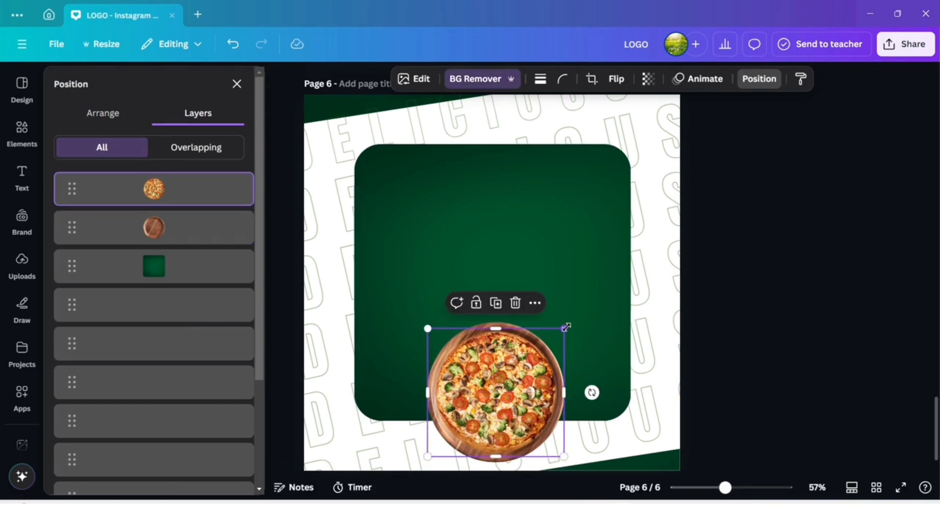
{"action": "mouse_move", "coordinate": [565, 328]}
{"action": "left_mouse_down"}
{"action": "mouse_move", "coordinate": [511, 379]}
{"action": "mouse_move", "coordinate": [563, 331]}
{"action": "mouse_move", "coordinate": [579, 329]}
{"action": "left_mouse_up"}
{"action": "left_click_drag", "start_coordinate": [505, 413], "coordinate": [501, 416]}
- Group the pizza with the wooden plate and move the group slightly upward
{"action": "left_click", "coordinate": [470, 330], "text": "shift"}
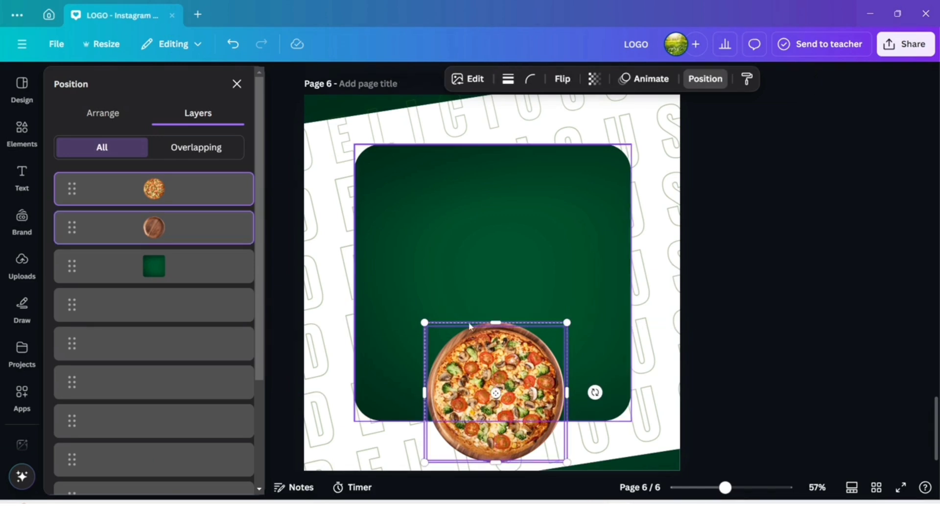
{"action": "left_click", "coordinate": [457, 296]}
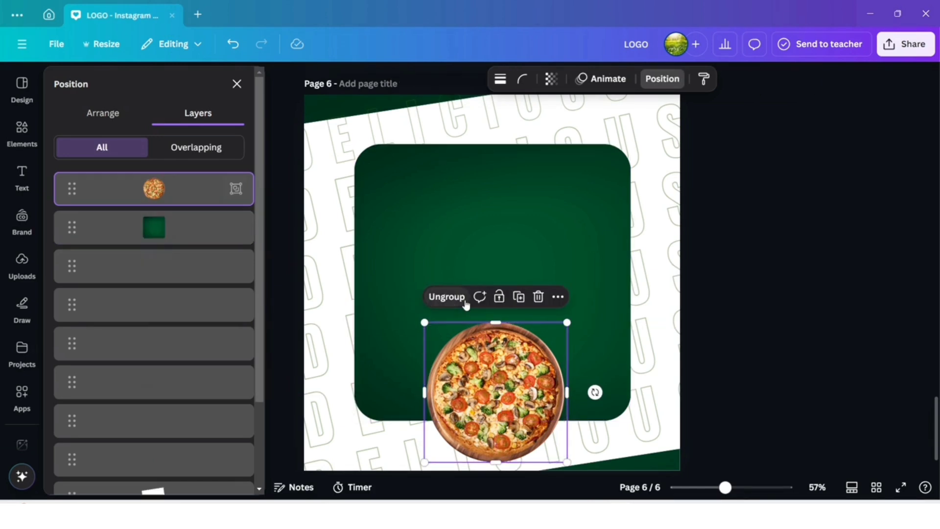
{"action": "left_click_drag", "start_coordinate": [538, 422], "coordinate": [537, 409]}
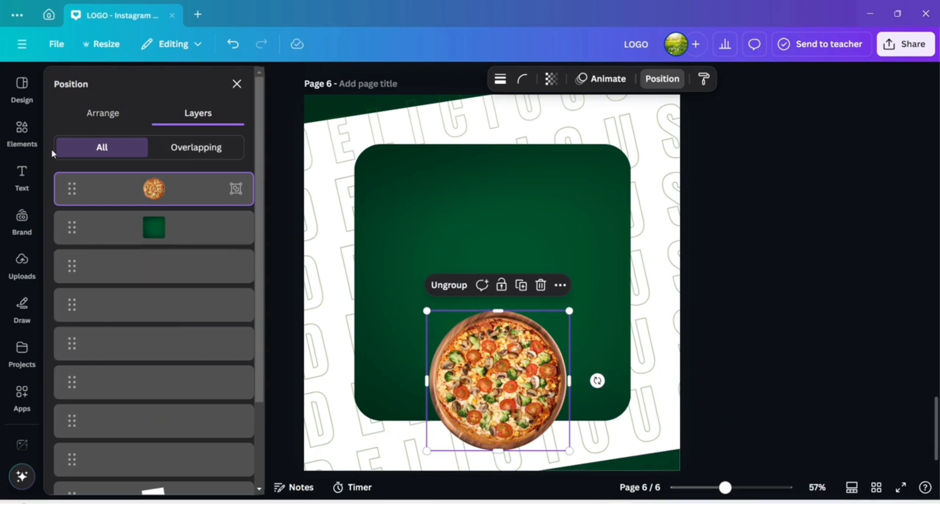
- Search the elements library for SHADOW graphics and insert the round soft black shadow
{"action": "left_click", "coordinate": [22, 129]}
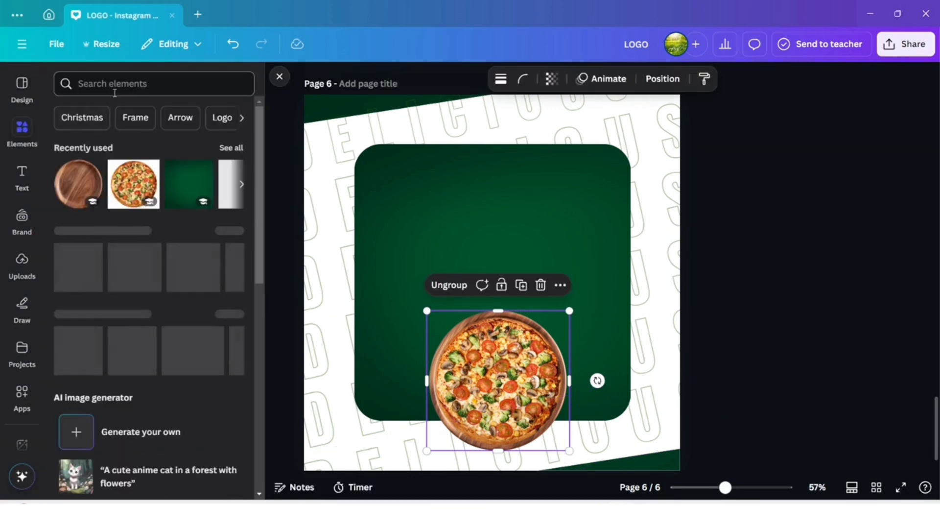
{"action": "left_click", "coordinate": [114, 91]}
{"action": "type", "text": "SHA"}
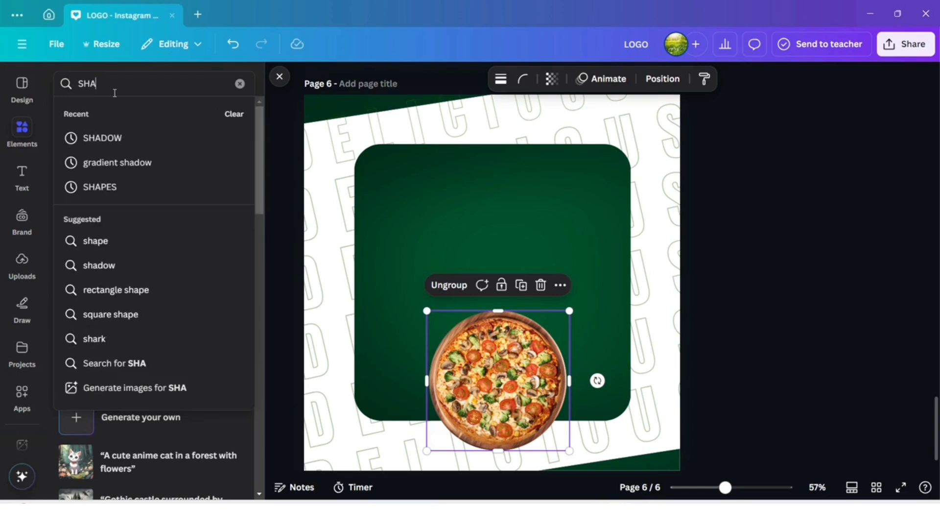
{"action": "left_click", "coordinate": [98, 132]}
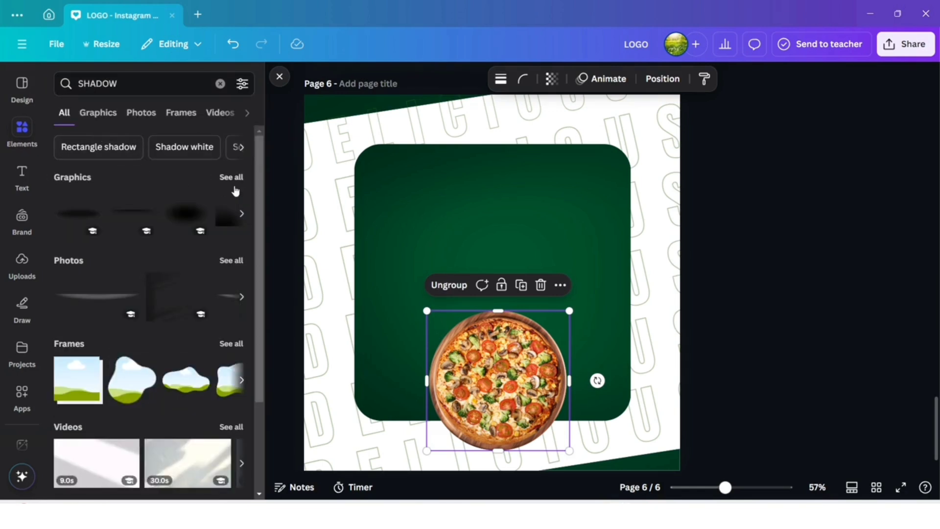
{"action": "left_click", "coordinate": [234, 178]}
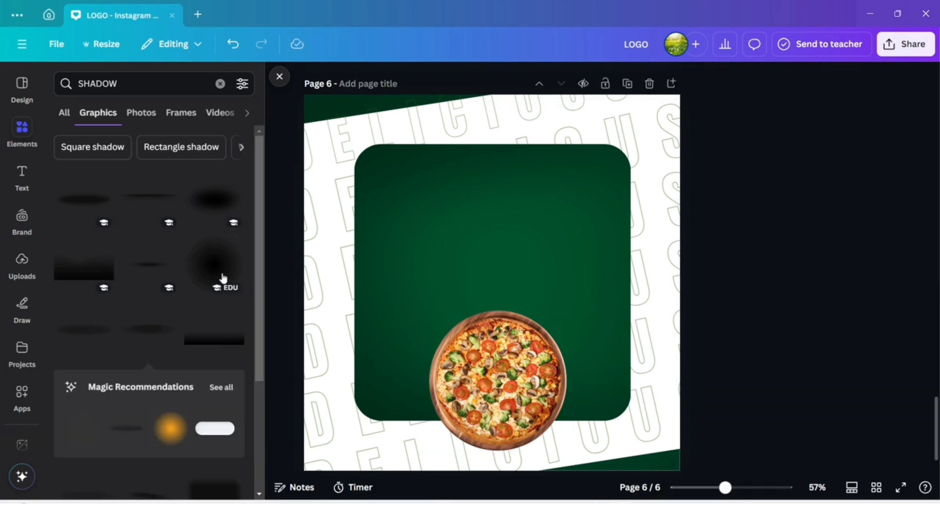
{"action": "left_click", "coordinate": [212, 274]}
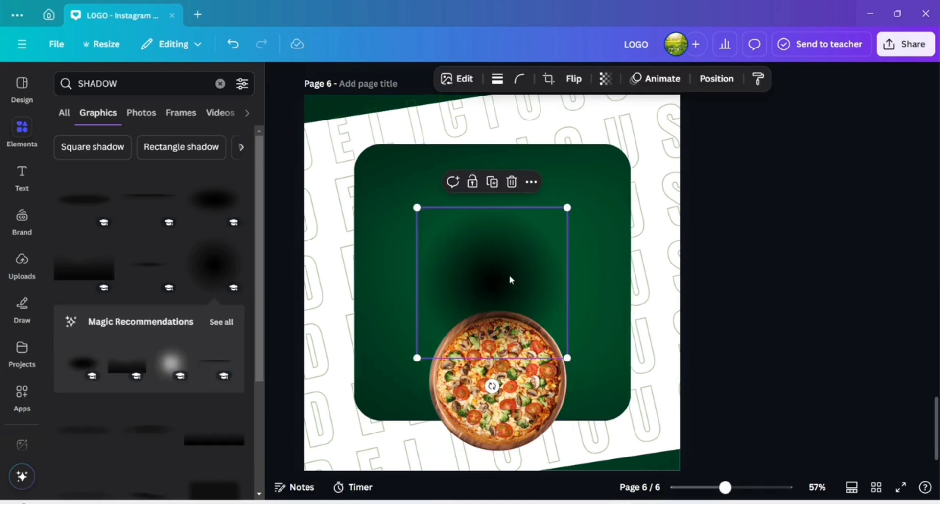
- Place the shadow over the pizza group, enlarge it slightly beyond the plate and move it behind the group in the layer order
{"action": "left_click_drag", "start_coordinate": [509, 274], "coordinate": [508, 386]}
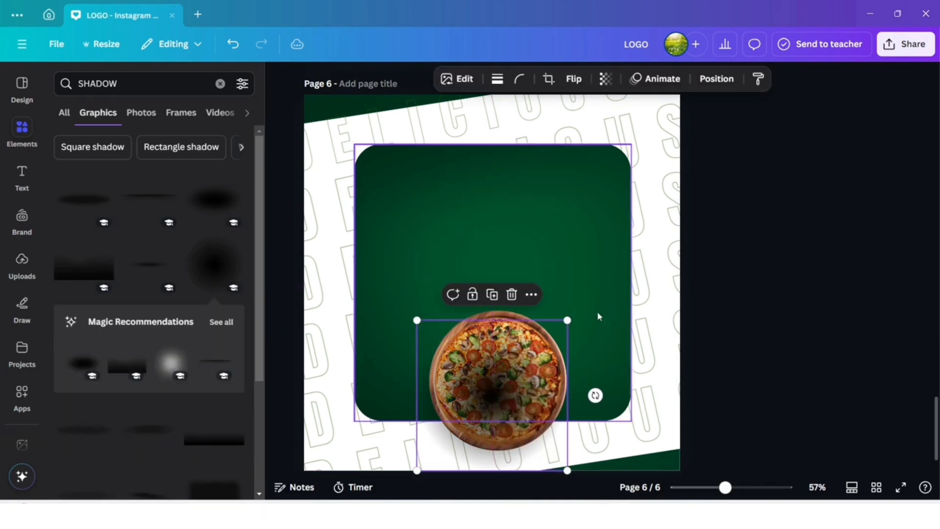
{"action": "left_click_drag", "start_coordinate": [564, 320], "coordinate": [588, 305]}
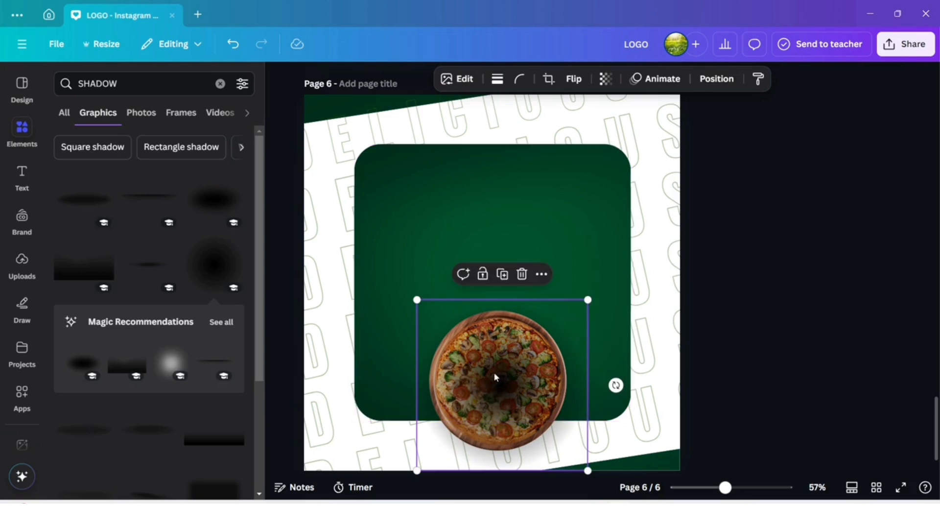
{"action": "left_click", "coordinate": [717, 79]}
{"action": "left_click_drag", "start_coordinate": [181, 195], "coordinate": [189, 260]}
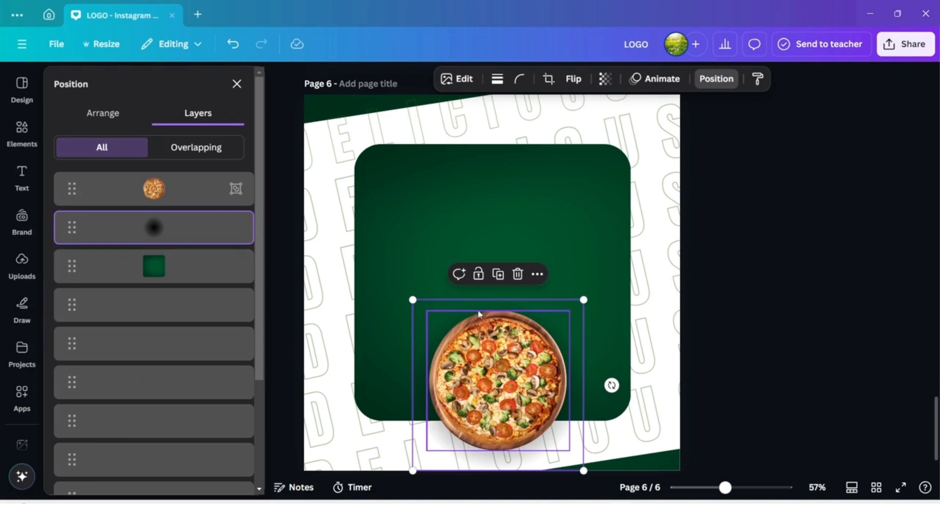
- Fine-tune the shadow's position so it falls softly around the plate's lower edge
{"action": "mouse_move", "coordinate": [482, 301]}
{"action": "left_mouse_down"}
{"action": "mouse_move", "coordinate": [482, 314]}
{"action": "mouse_move", "coordinate": [490, 308]}
{"action": "left_mouse_up"}
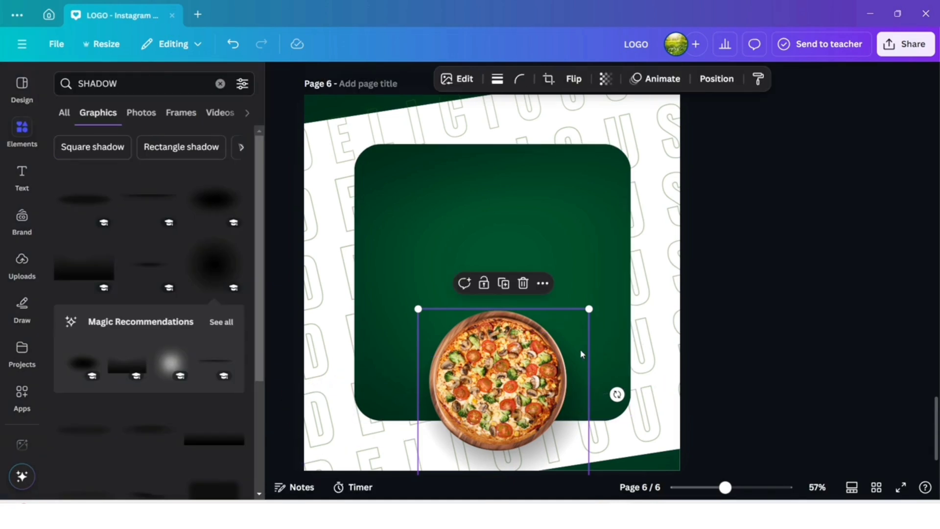
{"action": "left_click_drag", "start_coordinate": [581, 354], "coordinate": [580, 342]}
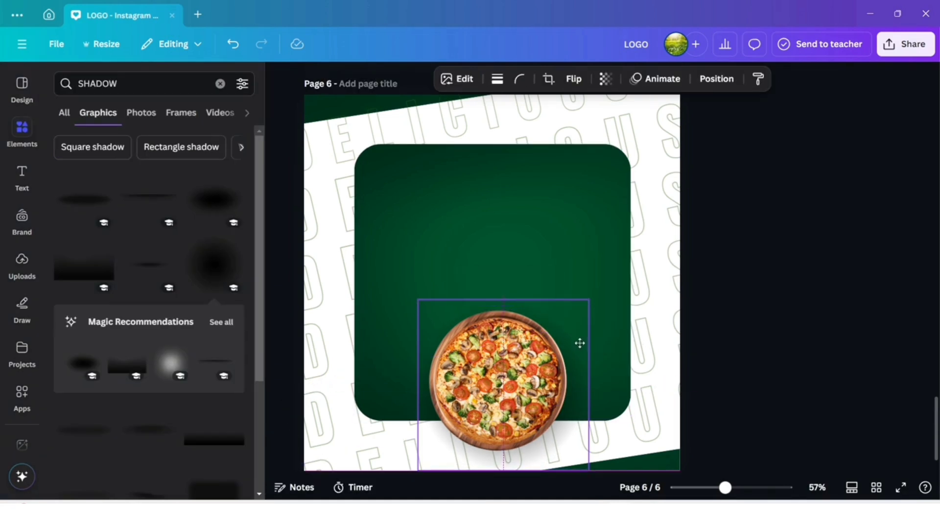
{"action": "scroll", "coordinate": [515, 454], "scroll_direction": "down", "scroll_amount": 1}
{"action": "left_click_drag", "start_coordinate": [514, 453], "coordinate": [515, 453]}
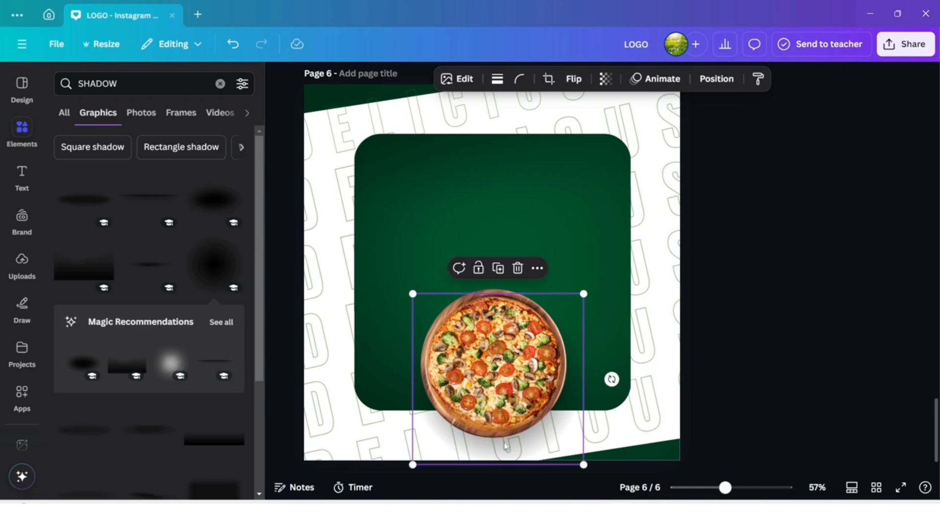
- Add a heading reading PIZZA on the green square
{"action": "left_click", "coordinate": [14, 183]}
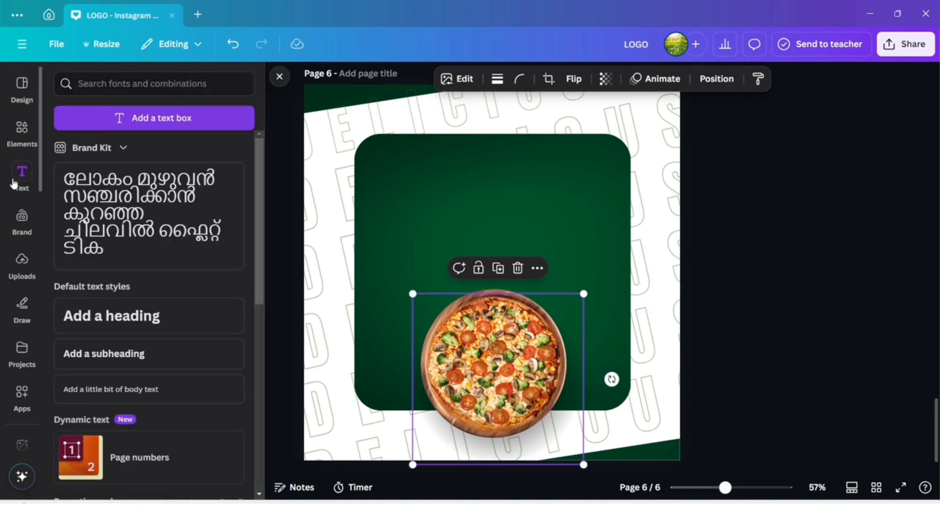
{"action": "left_click", "coordinate": [163, 311]}
{"action": "type", "text": "PIZZA"}
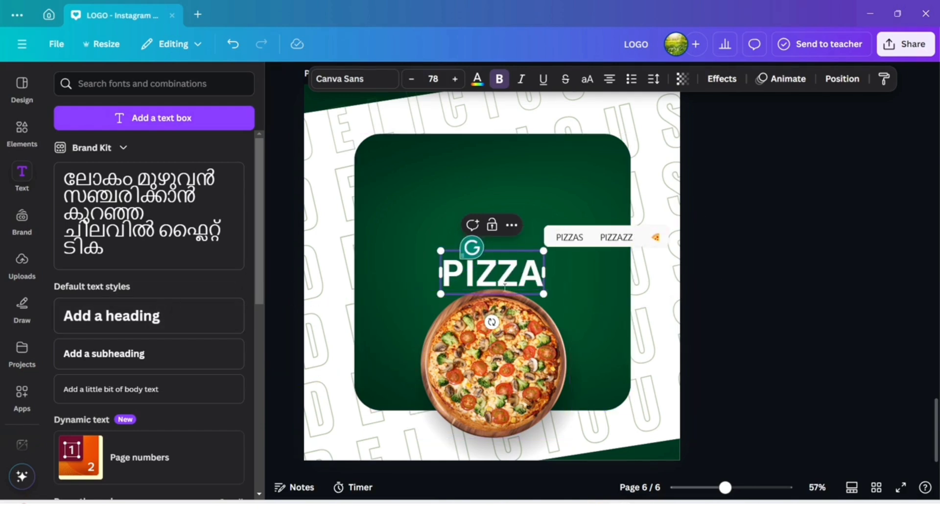
{"action": "left_click", "coordinate": [679, 303]}
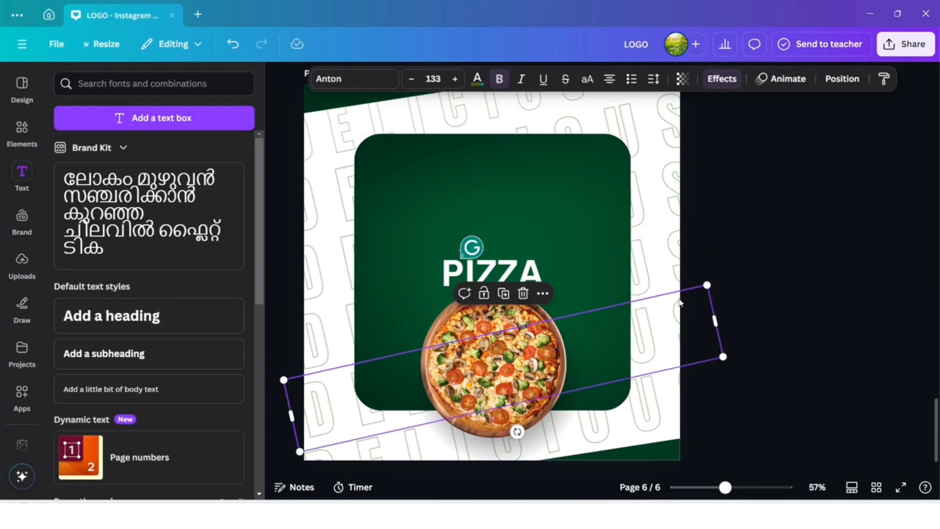
{"action": "left_click", "coordinate": [773, 280]}
- Move the PIZZA heading up above the pizza plate and set its font to Anton
{"action": "left_click", "coordinate": [495, 274]}
{"action": "left_click_drag", "start_coordinate": [494, 274], "coordinate": [494, 223]}
{"action": "left_click", "coordinate": [367, 85]}
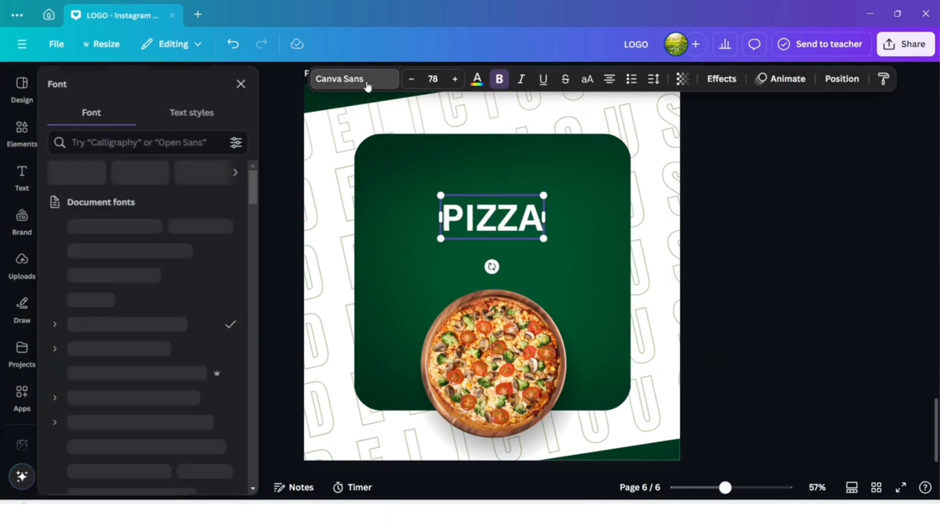
{"action": "left_click", "coordinate": [86, 250]}
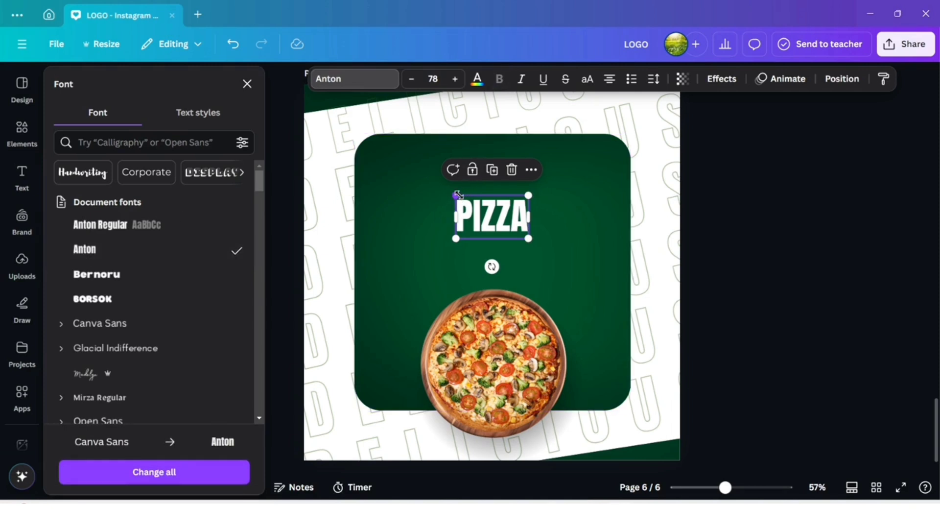
- Set the PIZZA heading's letter spacing to 68 and enlarge it to font size 141, keeping it above the pizza
{"action": "left_click", "coordinate": [654, 79]}
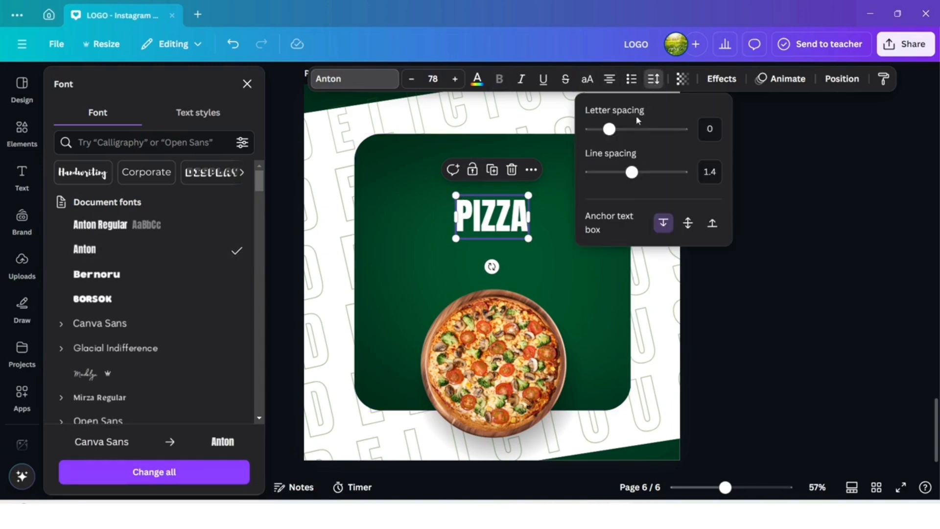
{"action": "left_click_drag", "start_coordinate": [610, 130], "coordinate": [616, 130]}
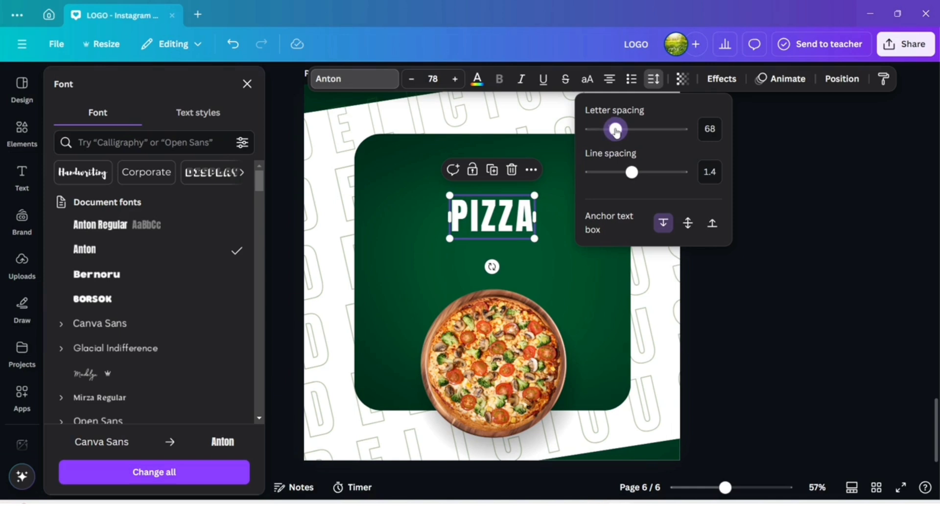
{"action": "left_click_drag", "start_coordinate": [450, 196], "coordinate": [424, 182]}
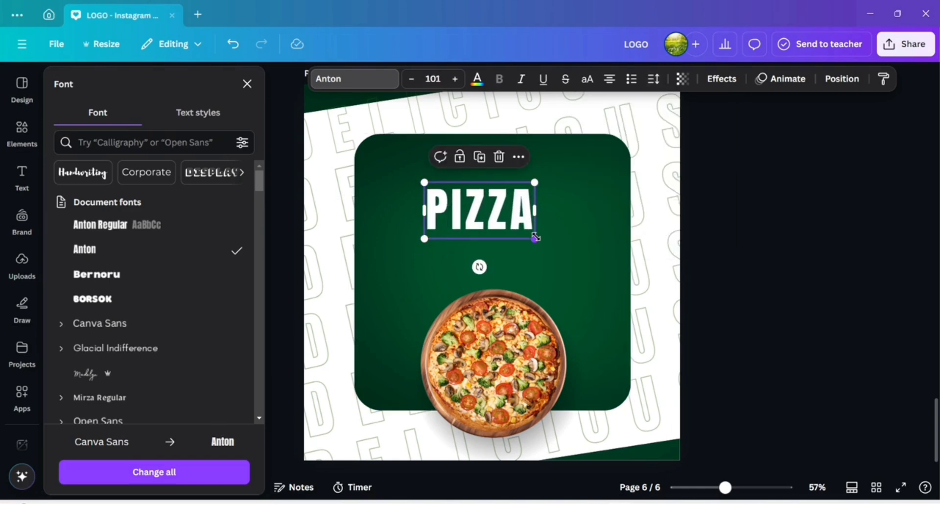
{"action": "left_click_drag", "start_coordinate": [535, 237], "coordinate": [539, 256]}
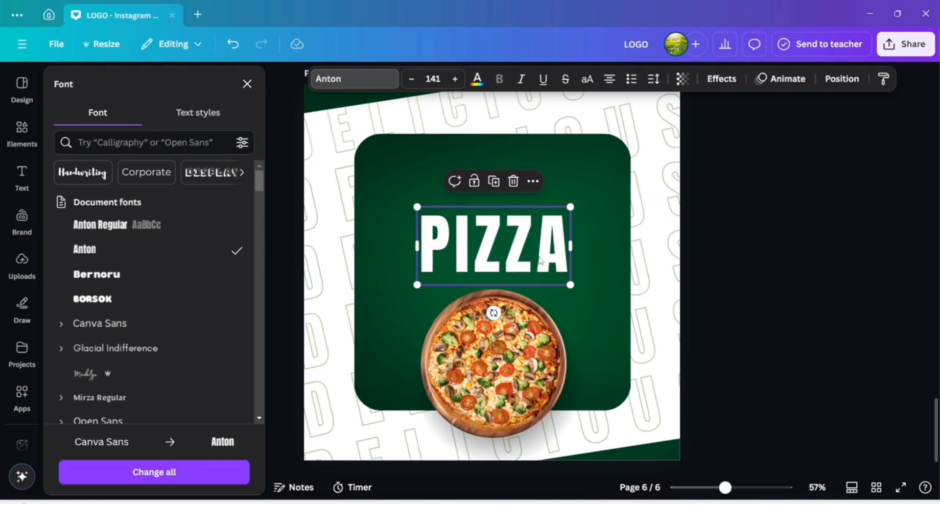
- Add a subheading reading "Fresh & Crust" and move it just above the PIZZA heading
{"action": "left_click", "coordinate": [20, 185]}
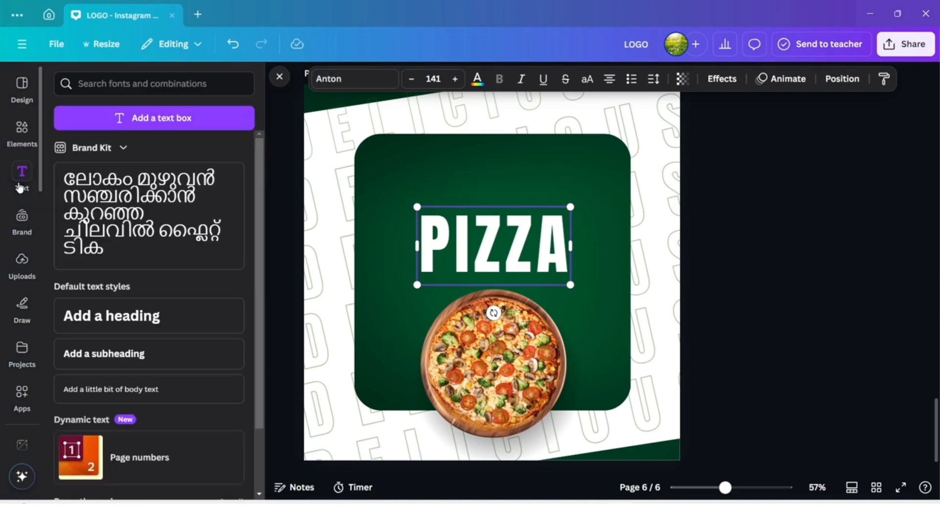
{"action": "left_click", "coordinate": [130, 355]}
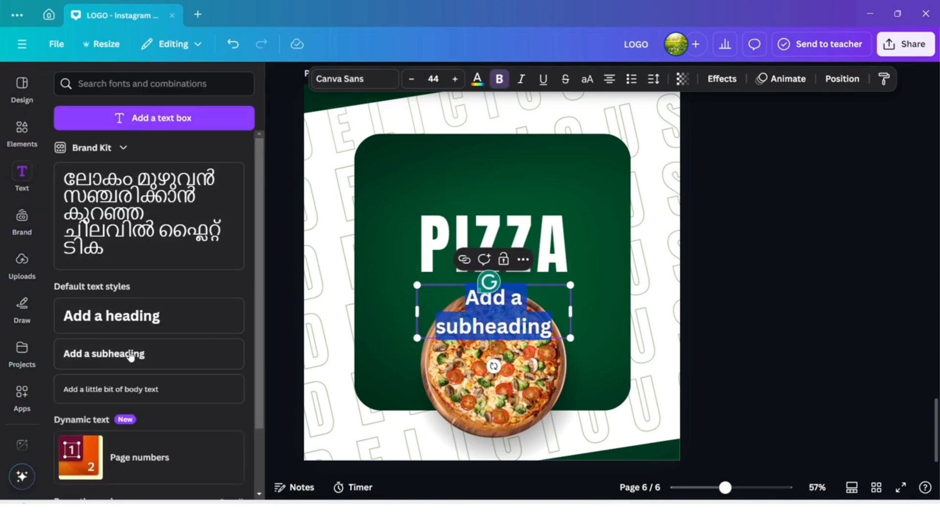
{"action": "type", "text": "Fre"}
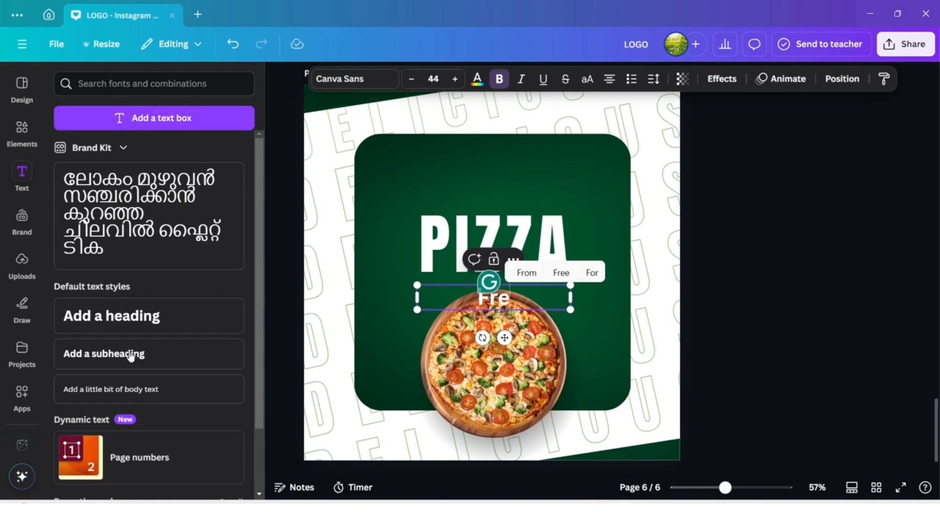
{"action": "type", "text": "sh"}
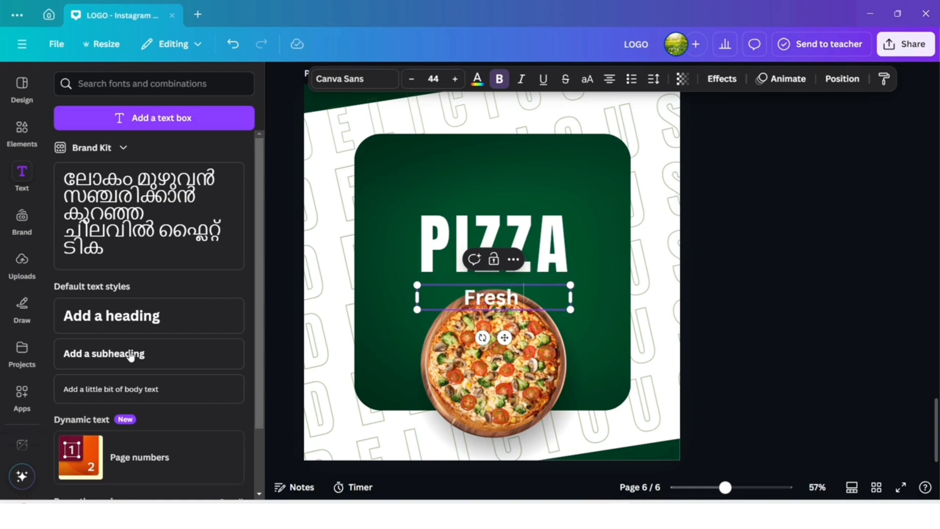
{"action": "type", "text": " & Crust"}
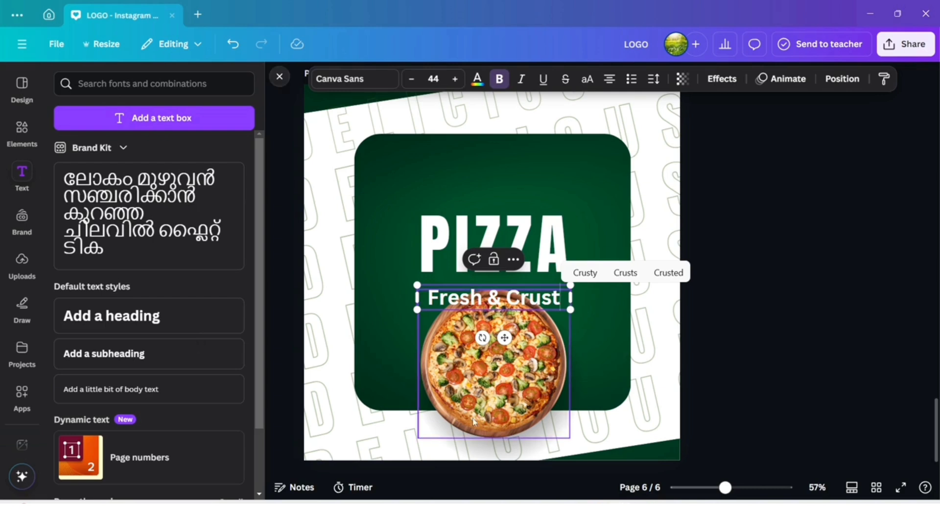
{"action": "left_click_drag", "start_coordinate": [504, 337], "coordinate": [497, 233]}
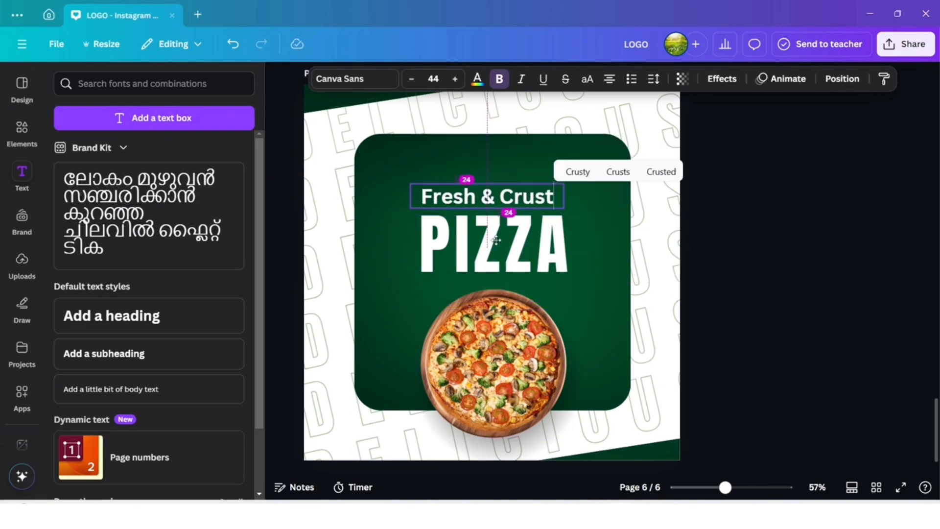
- Find the Madelyn font and apply it to the Fresh & Crust subheading
{"action": "left_click", "coordinate": [369, 86]}
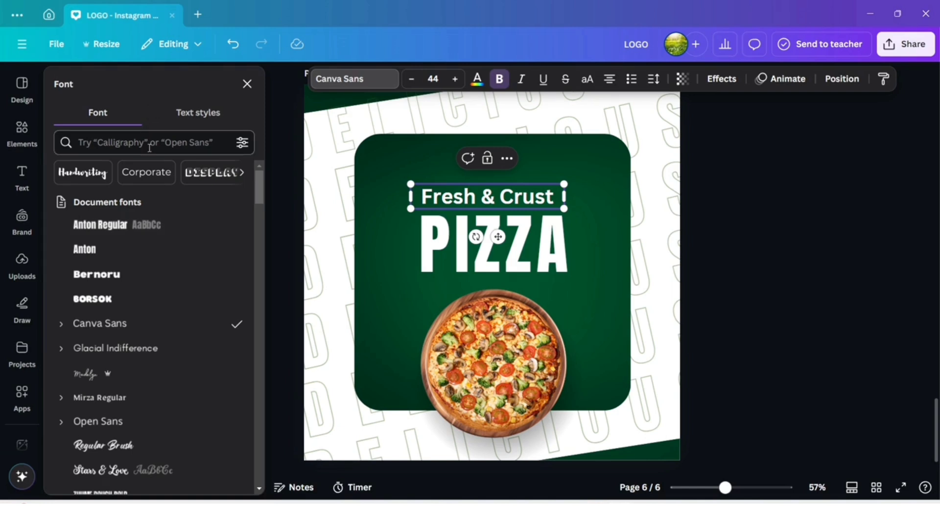
{"action": "type", "text": "ma"}
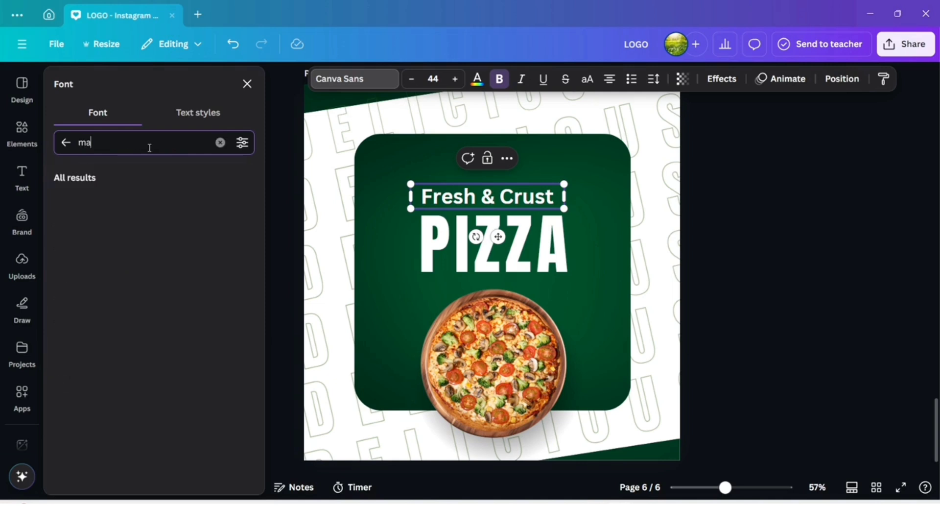
{"action": "type", "text": "de"}
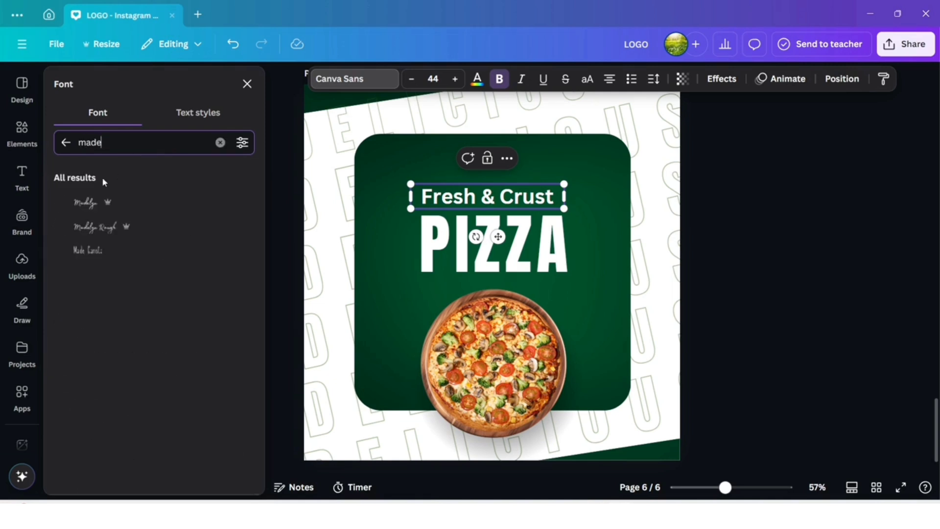
{"action": "left_click", "coordinate": [87, 202]}
{"action": "left_click", "coordinate": [555, 193]}
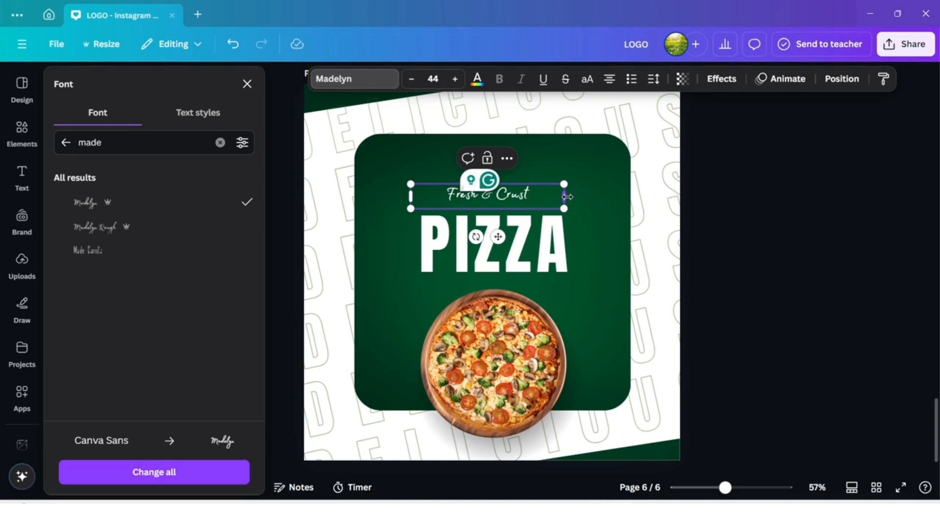
- Enlarge the Fresh & Crust text to size 75.9 and place it close above PIZZA, offset toward the heading's left side
{"action": "left_click_drag", "start_coordinate": [553, 196], "coordinate": [514, 179]}
{"action": "left_click_drag", "start_coordinate": [517, 180], "coordinate": [563, 165]}
{"action": "left_click", "coordinate": [660, 246]}
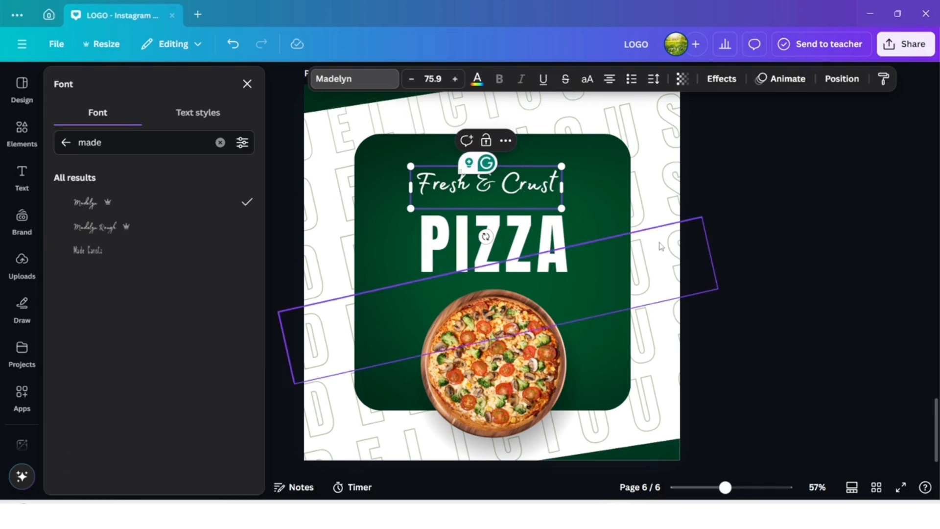
{"action": "left_click_drag", "start_coordinate": [540, 177], "coordinate": [540, 196]}
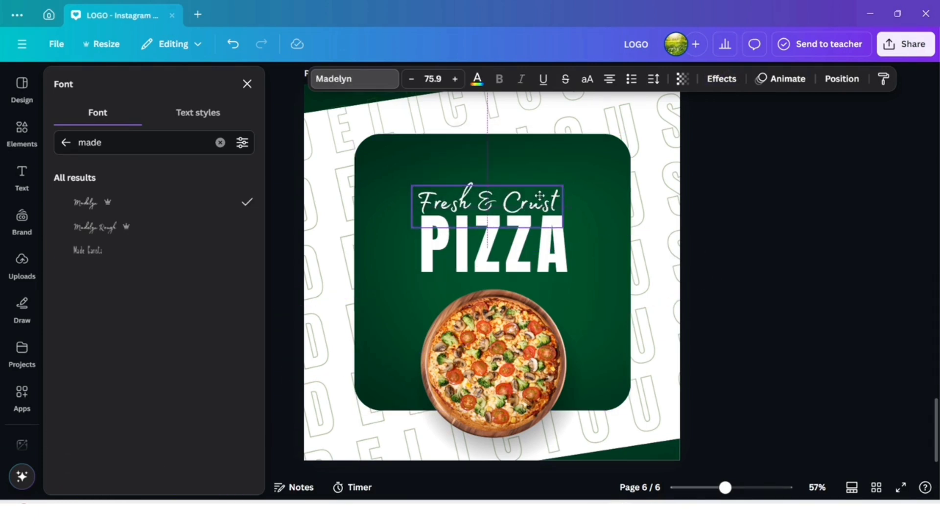
{"action": "left_click_drag", "start_coordinate": [540, 195], "coordinate": [518, 190]}
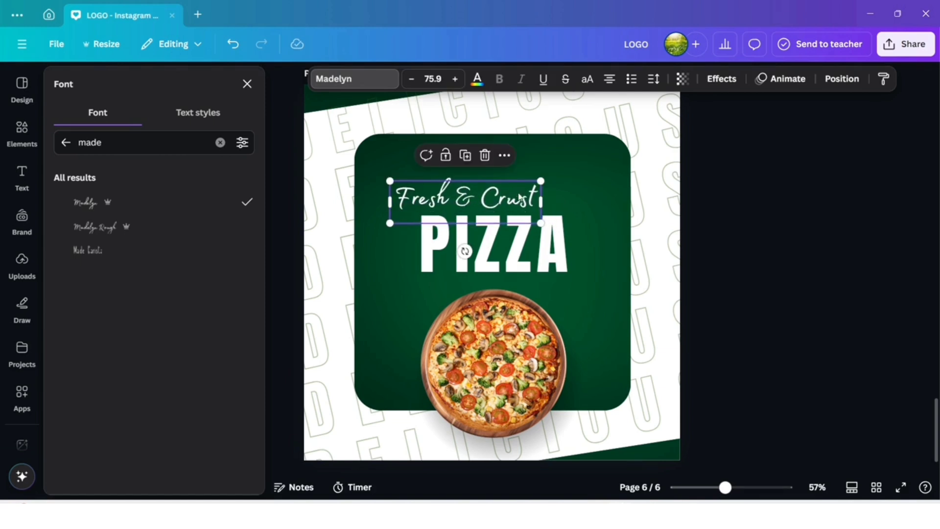
- Set the PIZZA heading's font size to 150 and nudge it up slightly beneath the Fresh & Crust text
{"action": "left_click", "coordinate": [556, 259]}
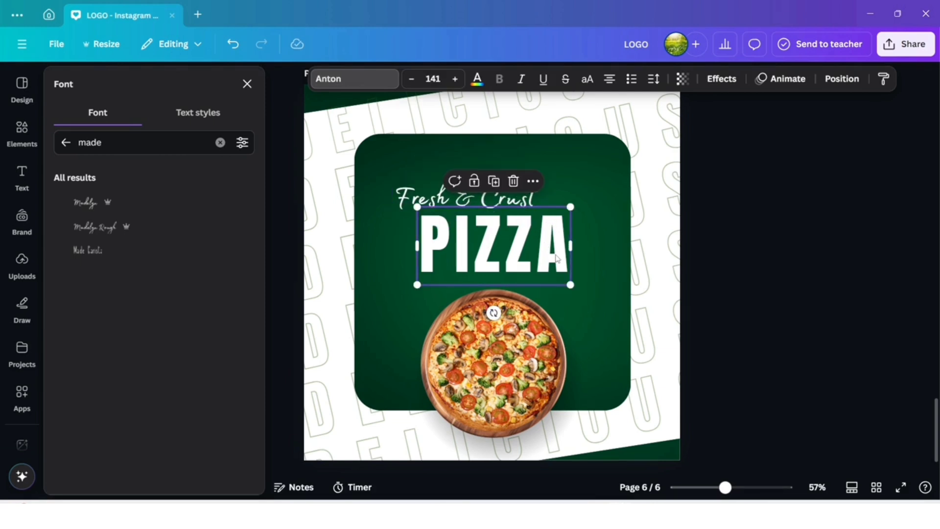
{"action": "left_click", "coordinate": [456, 80]}
{"action": "left_click", "coordinate": [456, 80]}
{"action": "left_click", "coordinate": [456, 80]}
{"action": "left_click", "coordinate": [455, 80]}
{"action": "left_click", "coordinate": [455, 80]}
{"action": "left_click", "coordinate": [456, 80]}
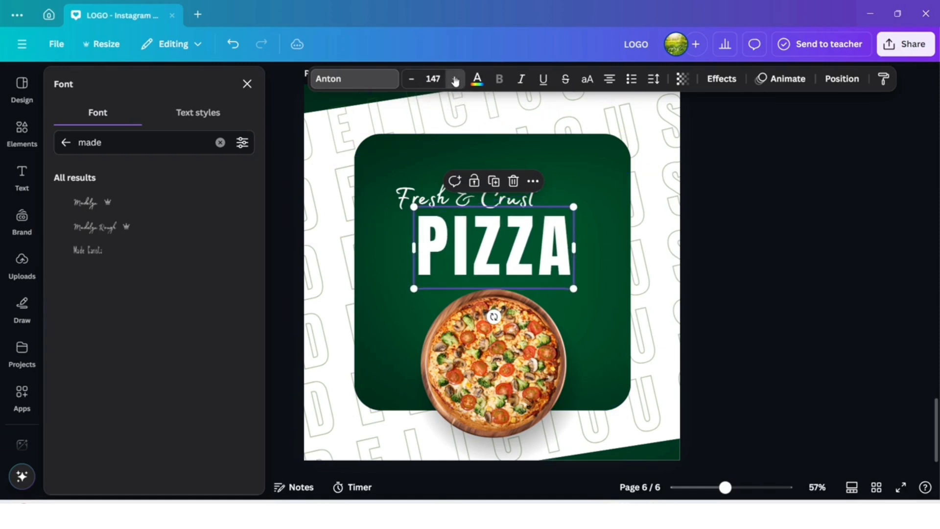
{"action": "left_click", "coordinate": [455, 80]}
{"action": "left_click", "coordinate": [455, 80]}
{"action": "left_click", "coordinate": [455, 80]}
{"action": "left_click", "coordinate": [455, 79]}
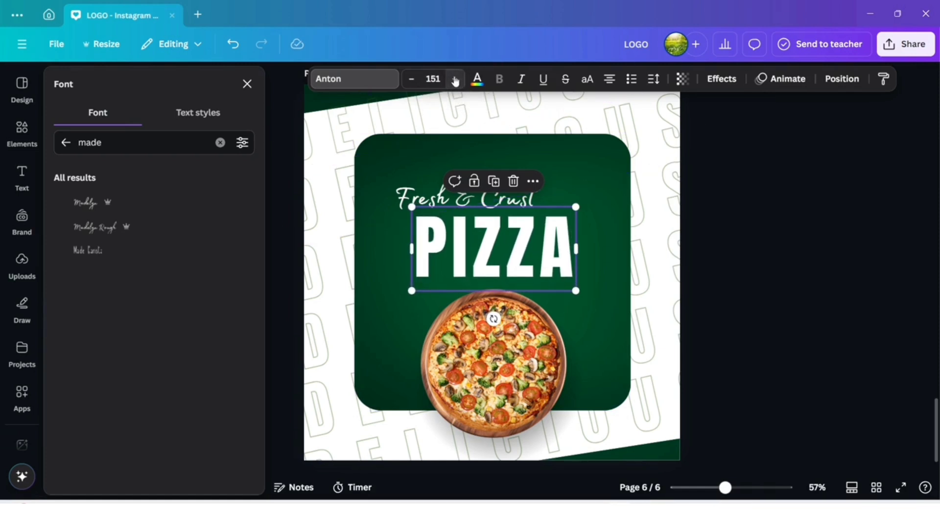
{"action": "left_click", "coordinate": [412, 80]}
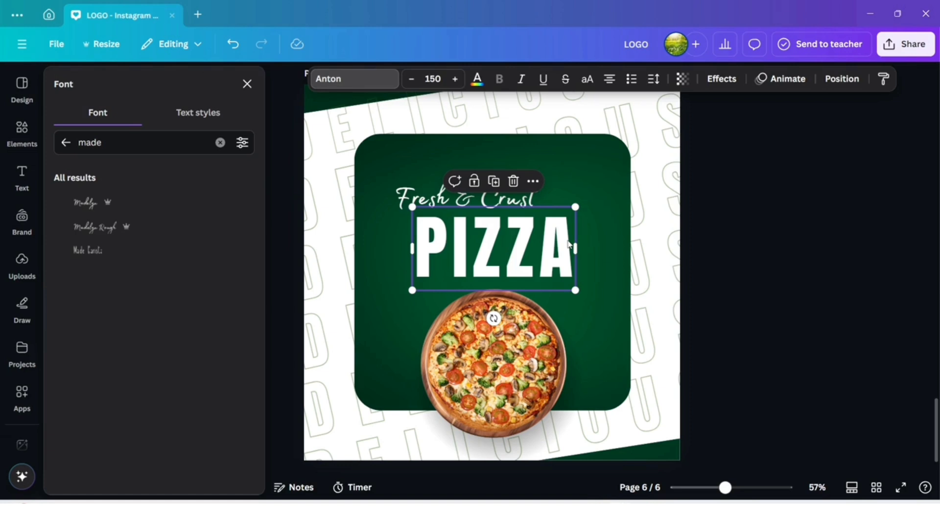
{"action": "left_click_drag", "start_coordinate": [568, 243], "coordinate": [568, 241]}
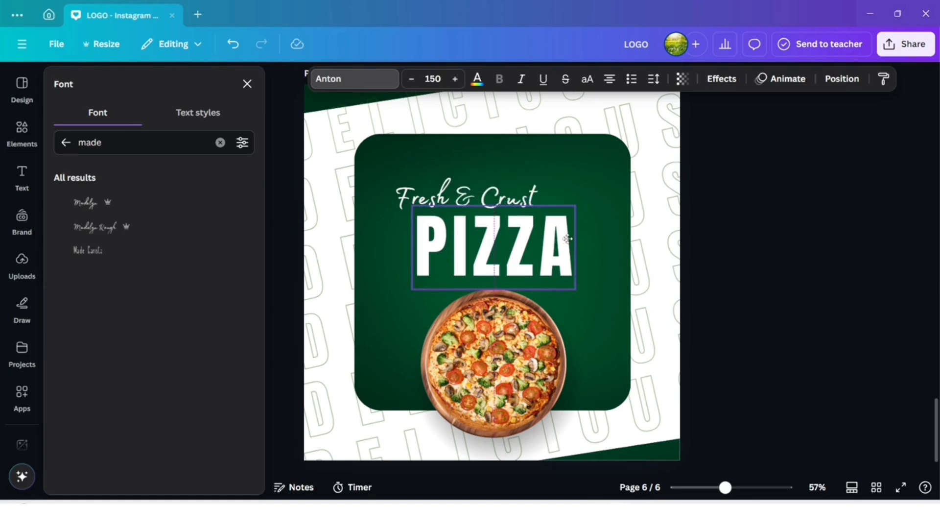
{"action": "left_click", "coordinate": [535, 201]}
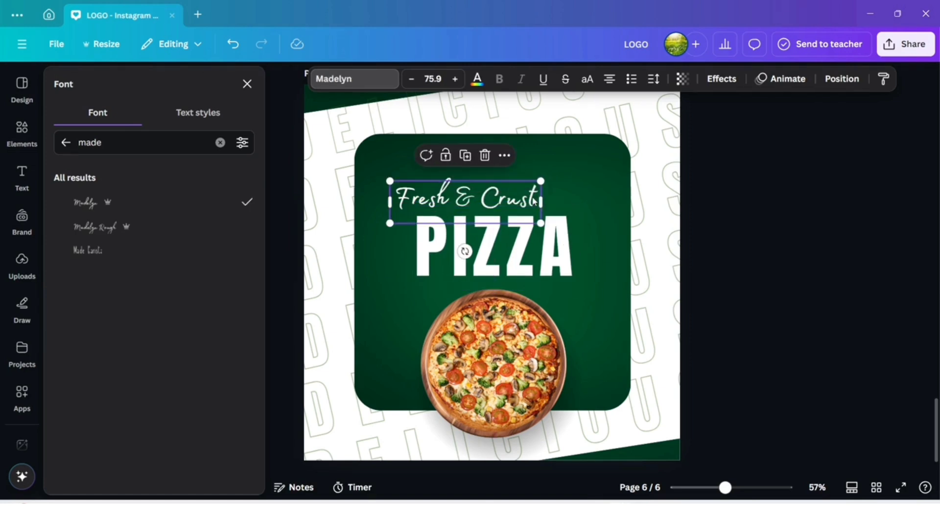
{"action": "left_click", "coordinate": [750, 266]}
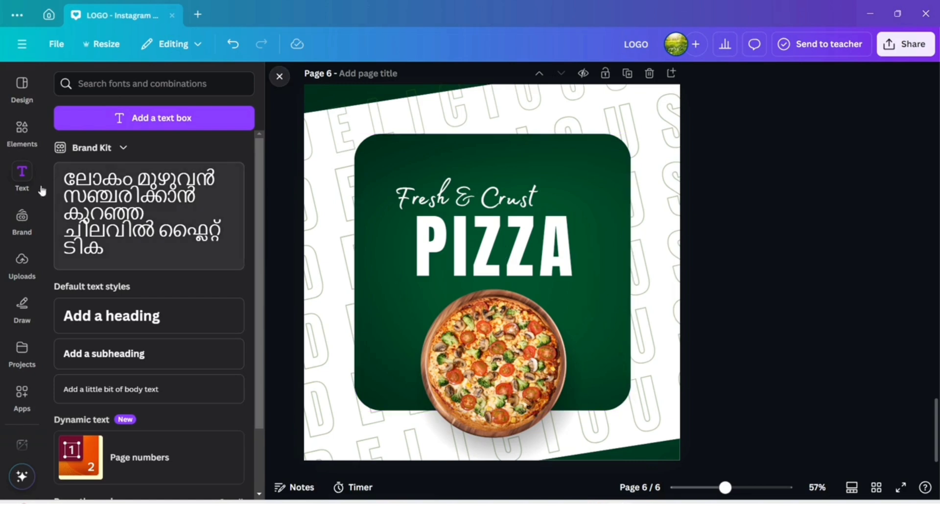
- Search the graphics elements for "scribble" and insert the black graphic with three fanned-out strokes
{"action": "left_click", "coordinate": [21, 135]}
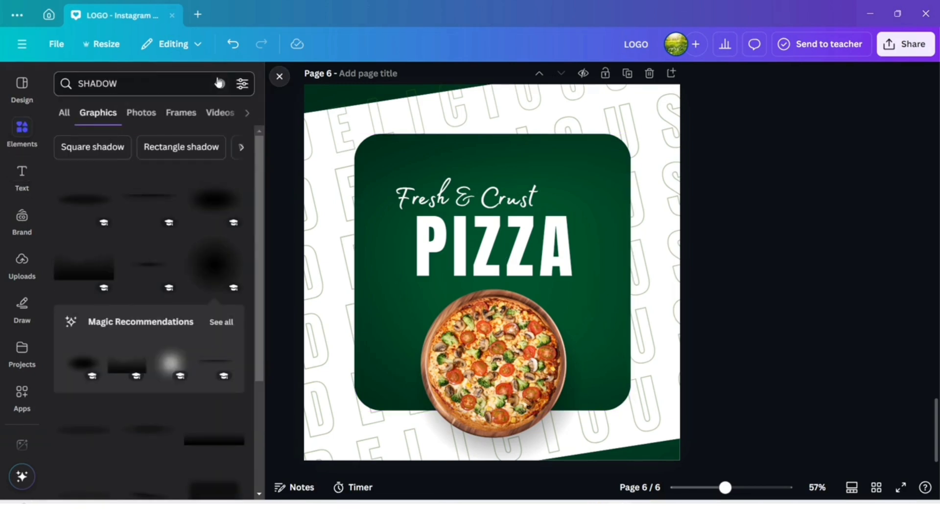
{"action": "left_click", "coordinate": [221, 84]}
{"action": "left_click", "coordinate": [202, 85]}
{"action": "type", "text": "s"}
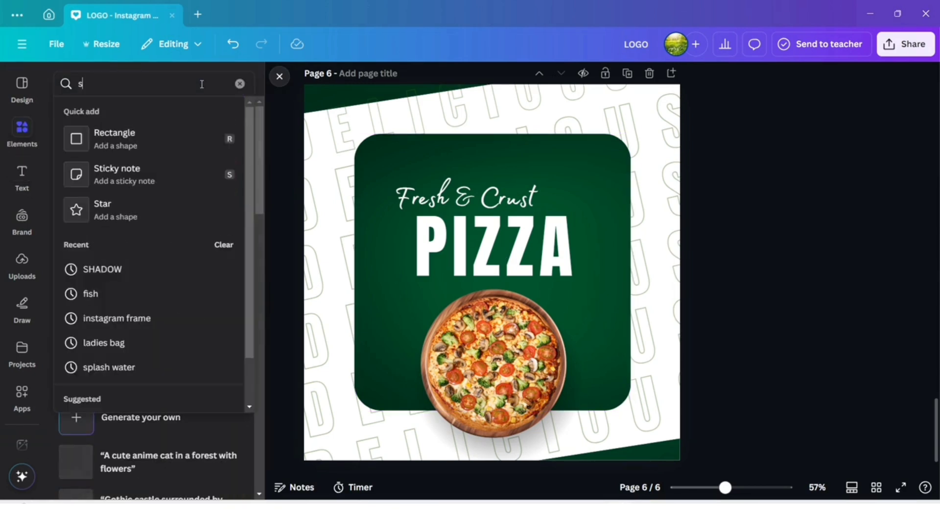
{"action": "type", "text": "cribble"}
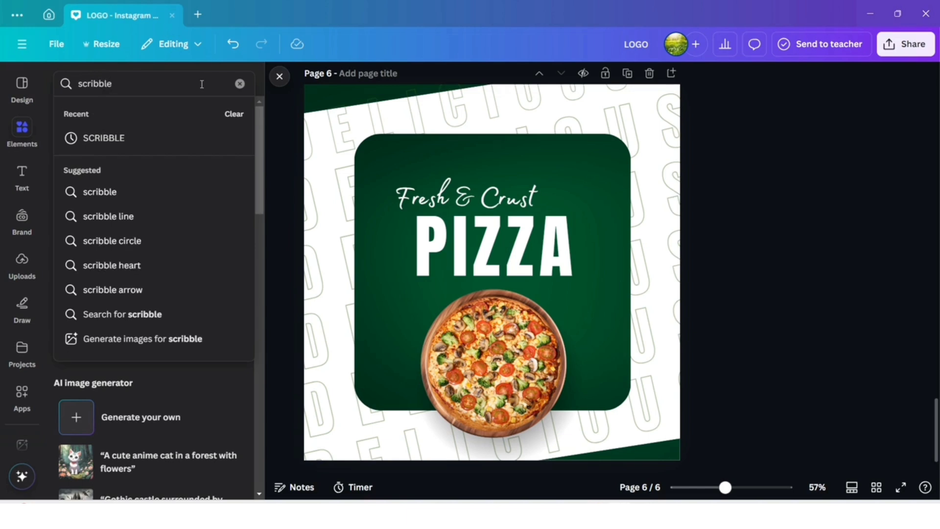
{"action": "key", "text": "Return"}
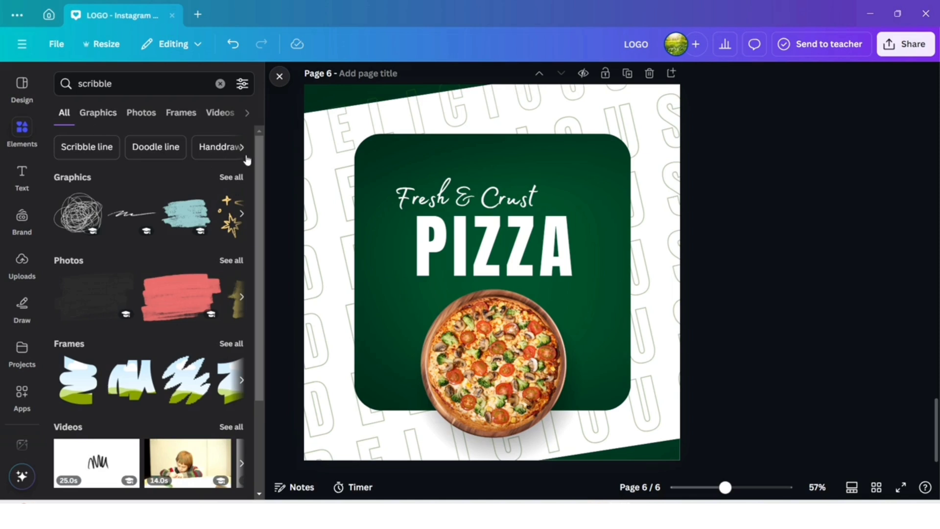
{"action": "left_click", "coordinate": [232, 178]}
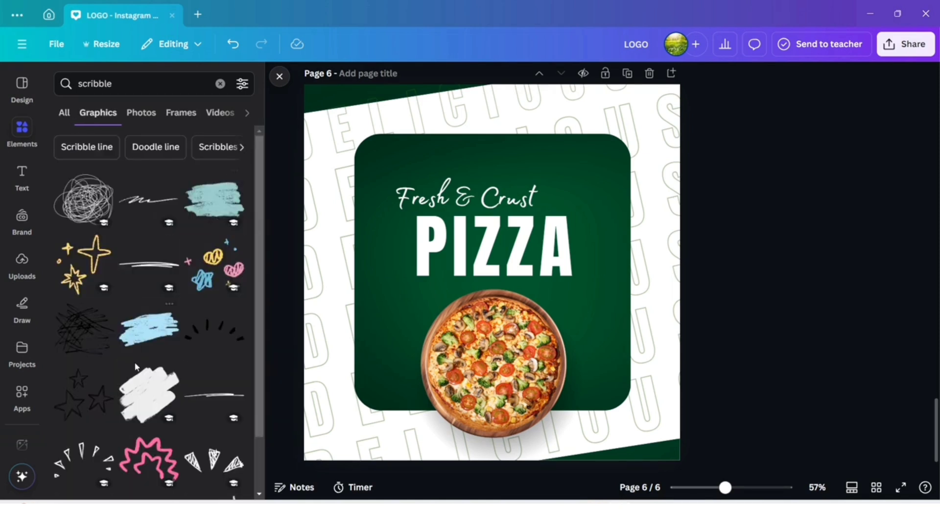
{"action": "scroll", "coordinate": [135, 366], "scroll_direction": "down", "scroll_amount": 10}
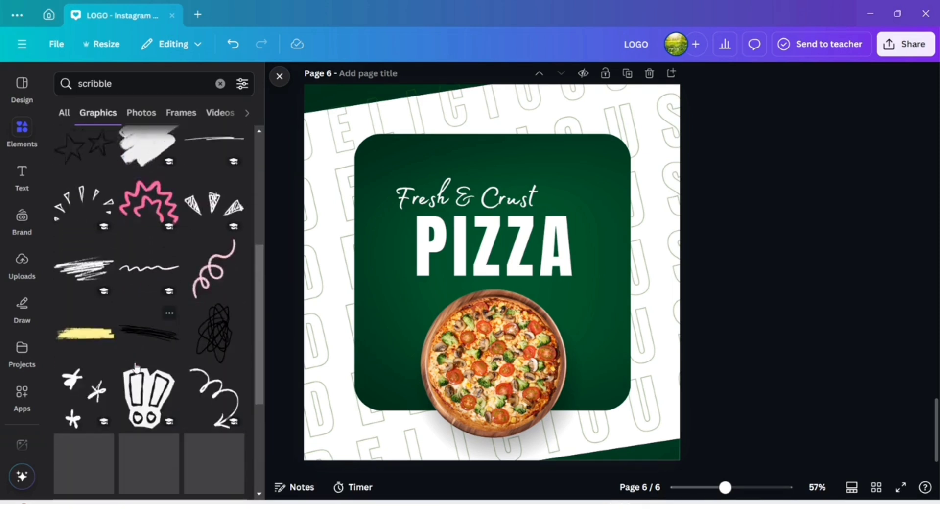
{"action": "left_click", "coordinate": [135, 366]}
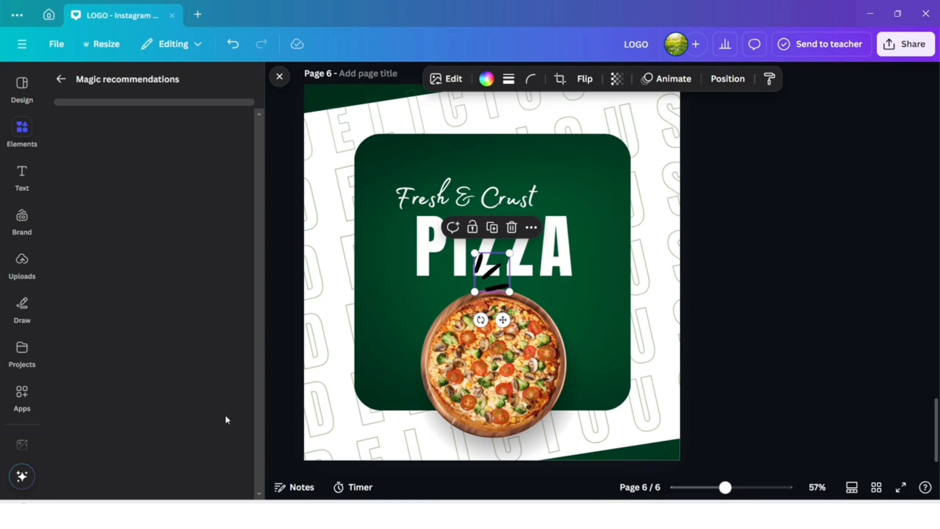
{"action": "left_click", "coordinate": [129, 445]}
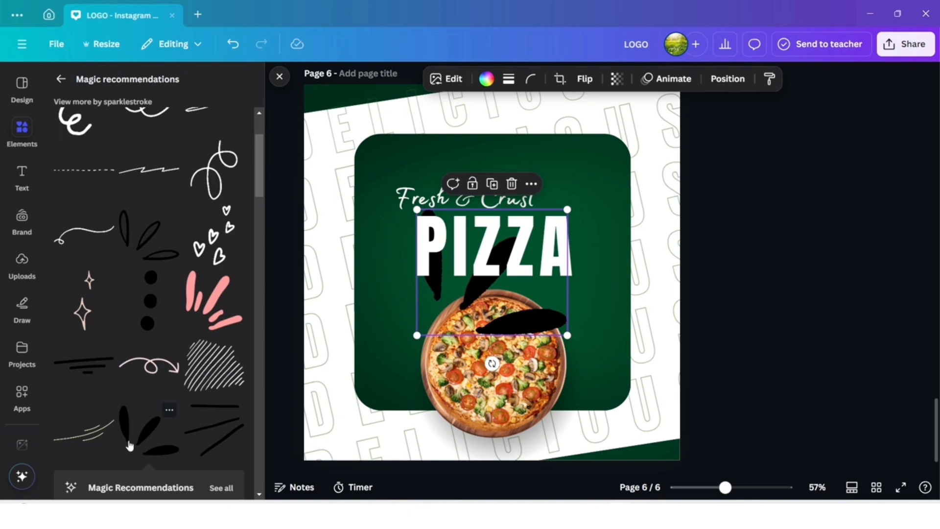
- Shrink the three-stroke graphic, color it white, and place it tilted outward at the upper-right corner of the PIZZA heading
{"action": "left_click_drag", "start_coordinate": [568, 336], "coordinate": [497, 276]}
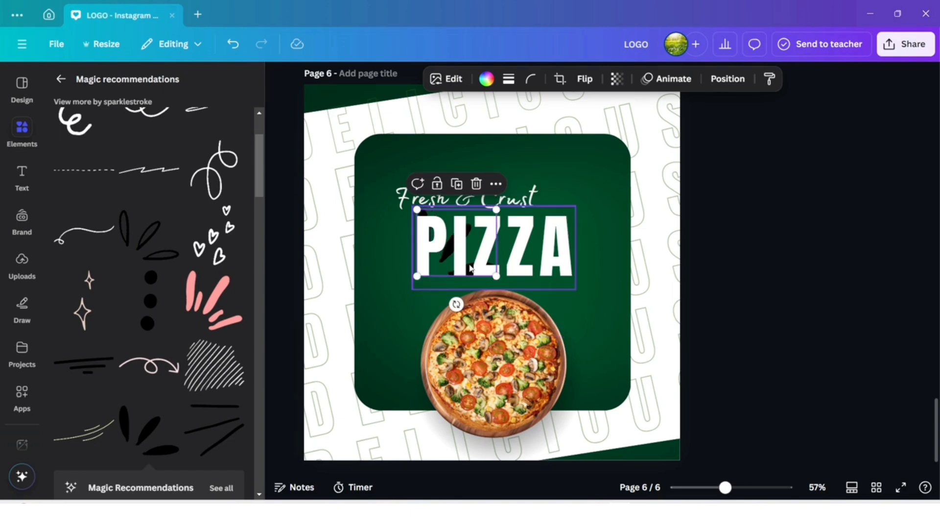
{"action": "left_click_drag", "start_coordinate": [469, 267], "coordinate": [561, 179]}
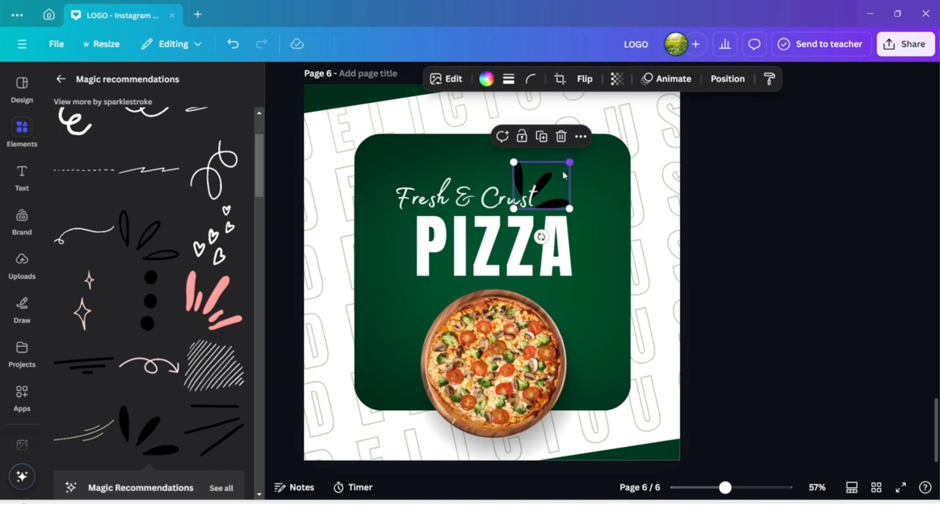
{"action": "left_click", "coordinate": [486, 80]}
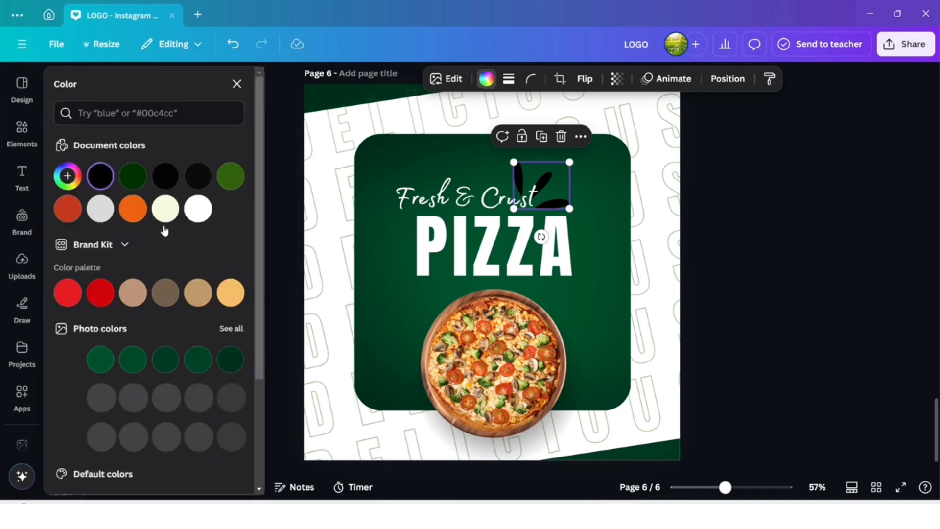
{"action": "left_click", "coordinate": [198, 209]}
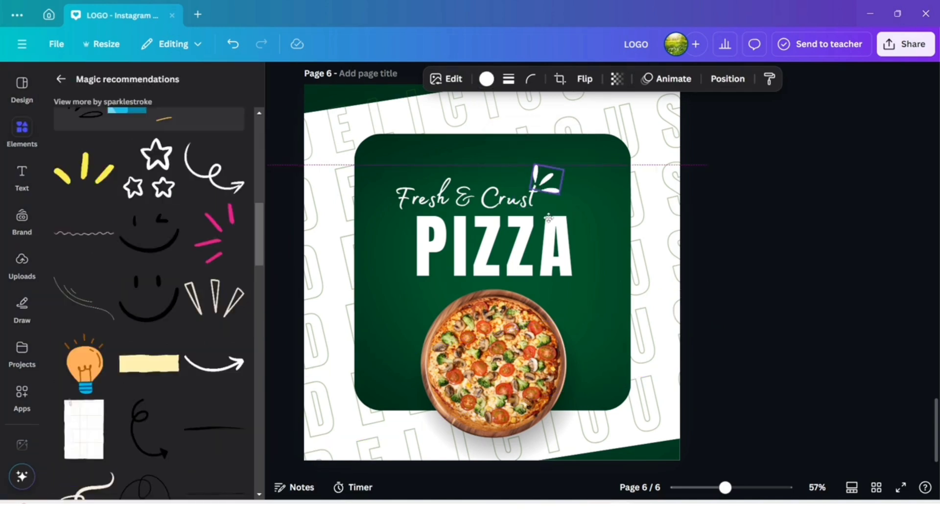
{"action": "left_click_drag", "start_coordinate": [549, 218], "coordinate": [581, 249]}
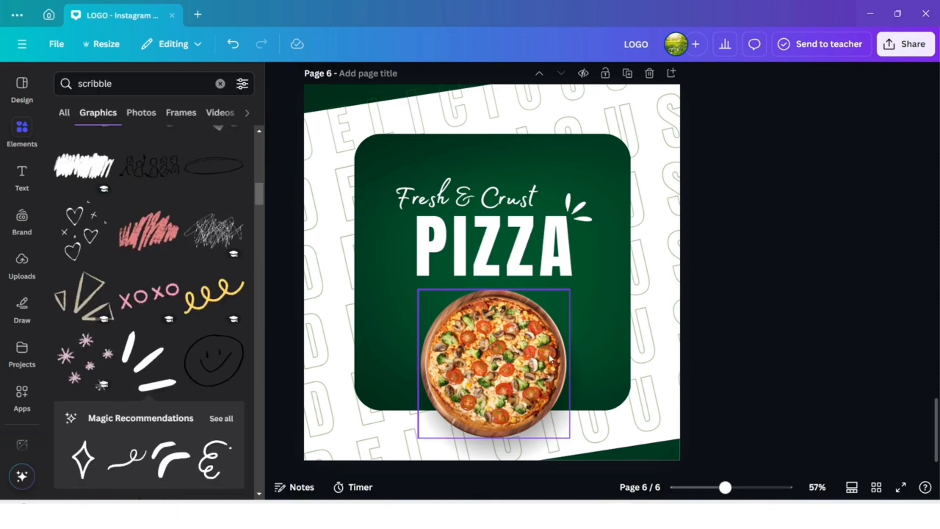
- Search the graphics elements for "discount" and insert the round red 30% OFF stamp
{"action": "left_click", "coordinate": [227, 84]}
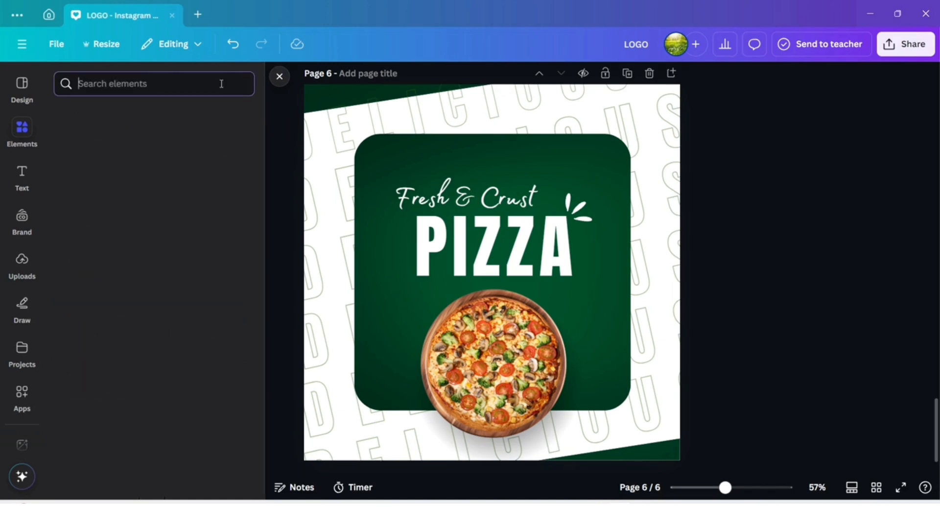
{"action": "type", "text": "disc"}
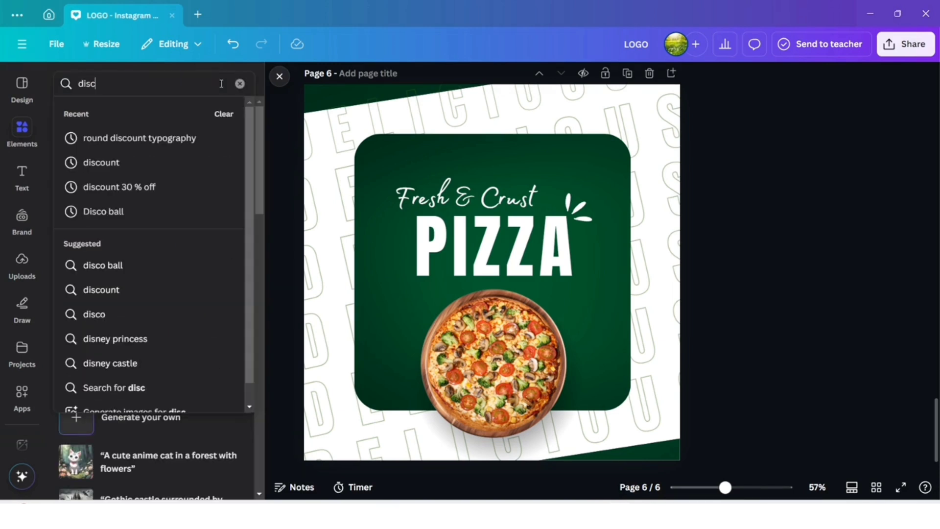
{"action": "type", "text": "ount"}
{"action": "key", "text": "Return"}
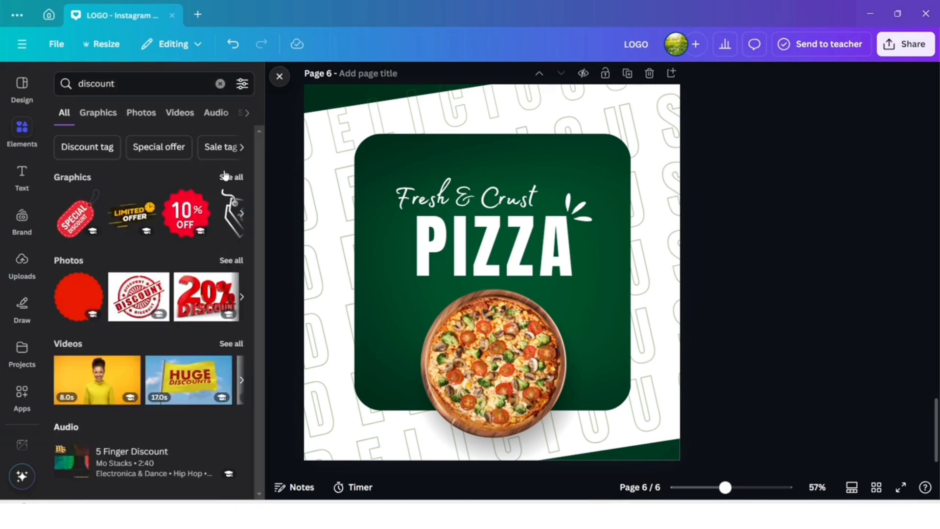
{"action": "left_click", "coordinate": [228, 177]}
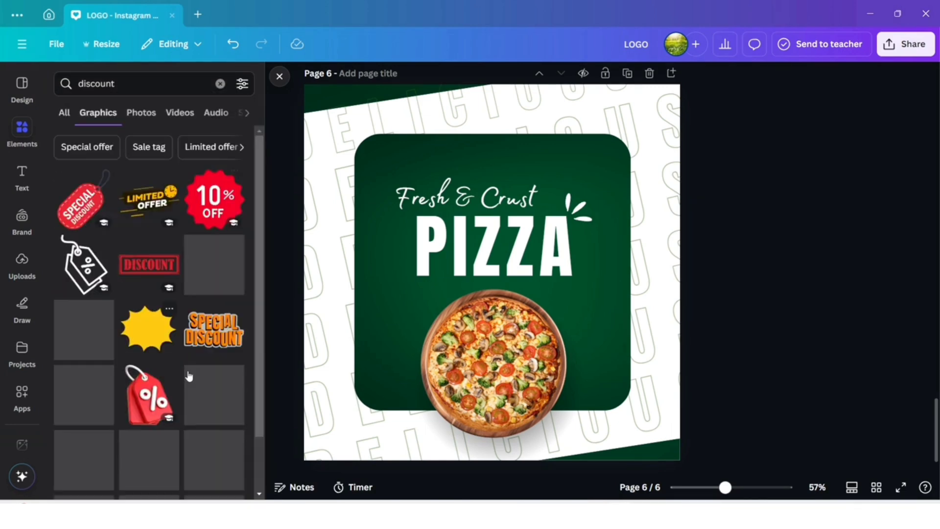
{"action": "scroll", "coordinate": [189, 374], "scroll_direction": "down", "scroll_amount": 5}
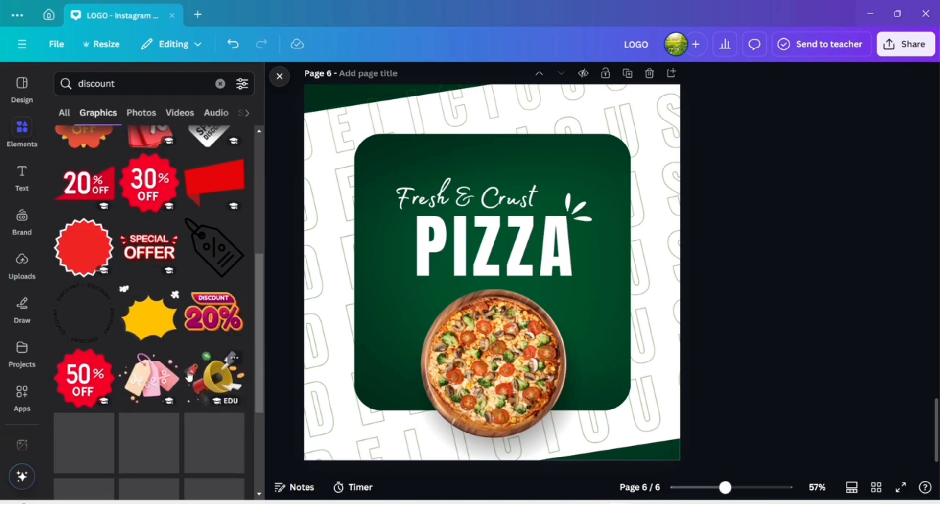
{"action": "scroll", "coordinate": [189, 377], "scroll_direction": "down", "scroll_amount": 4}
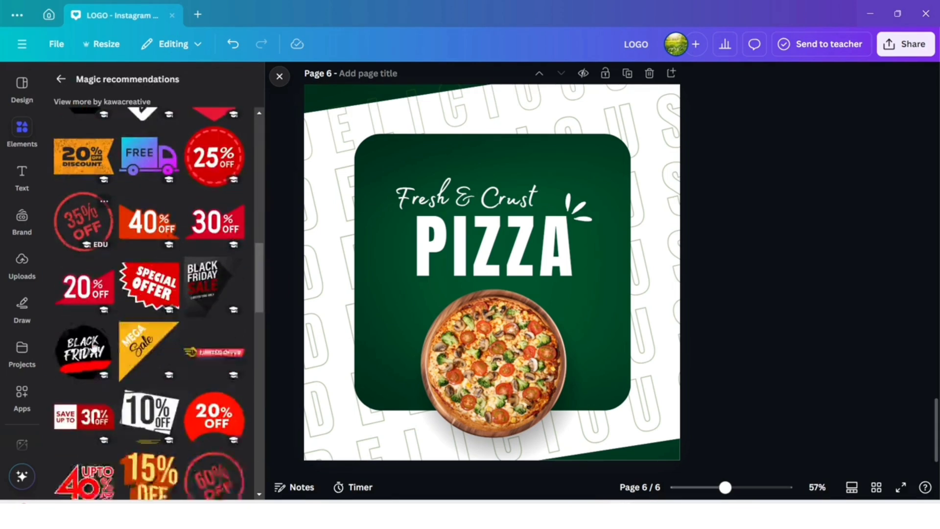
{"action": "scroll", "coordinate": [94, 347], "scroll_direction": "down", "scroll_amount": 2}
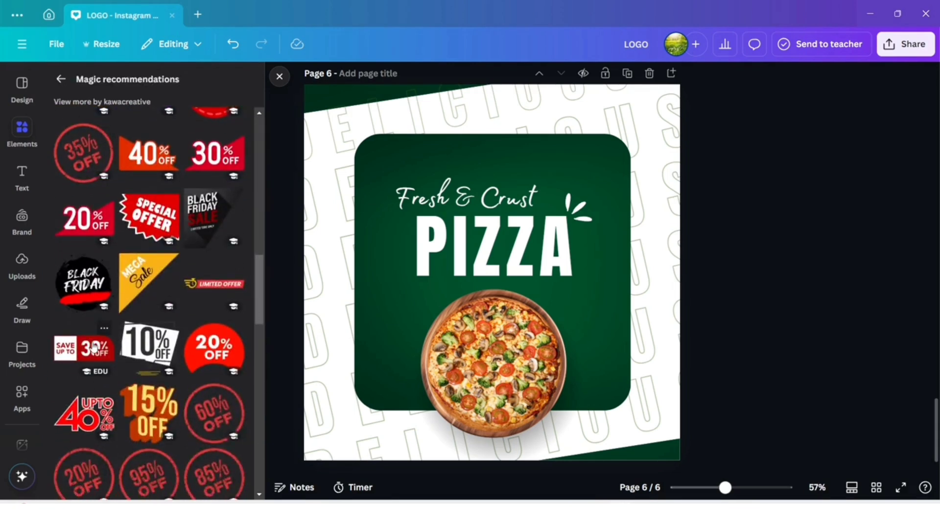
{"action": "scroll", "coordinate": [94, 348], "scroll_direction": "down", "scroll_amount": 3}
{"action": "scroll", "coordinate": [94, 348], "scroll_direction": "down", "scroll_amount": 3}
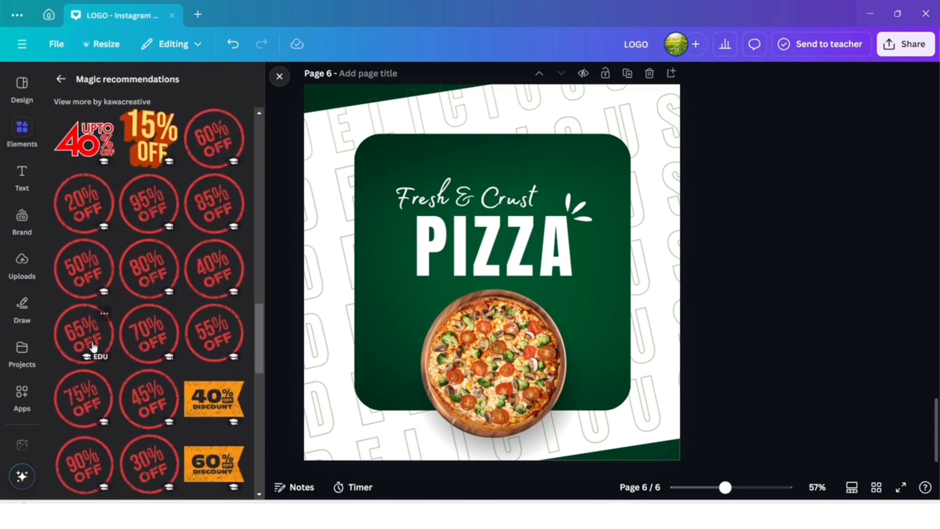
{"action": "scroll", "coordinate": [93, 349], "scroll_direction": "down", "scroll_amount": 3}
{"action": "left_click", "coordinate": [135, 338]}
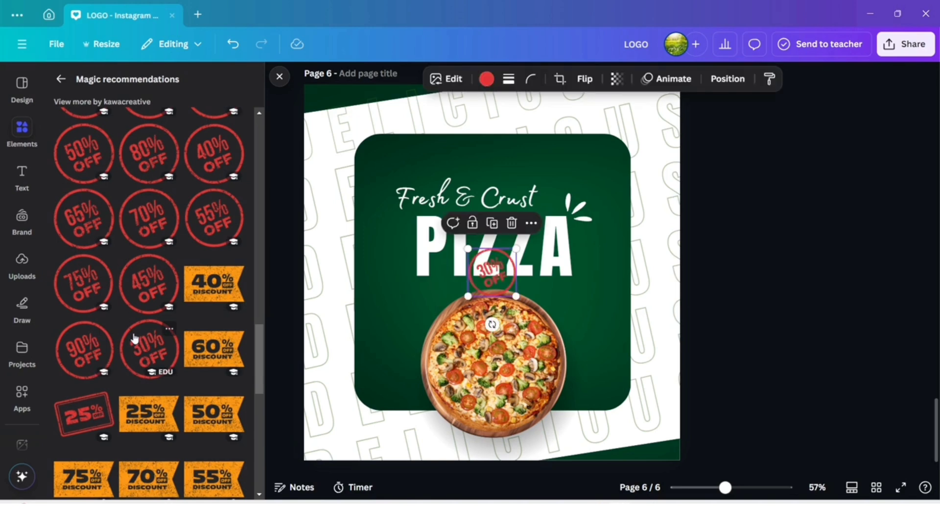
- Place the 30% OFF stamp on the green square, right of the pizza and below the heading, and color it white
{"action": "left_click_drag", "start_coordinate": [496, 276], "coordinate": [597, 296]}
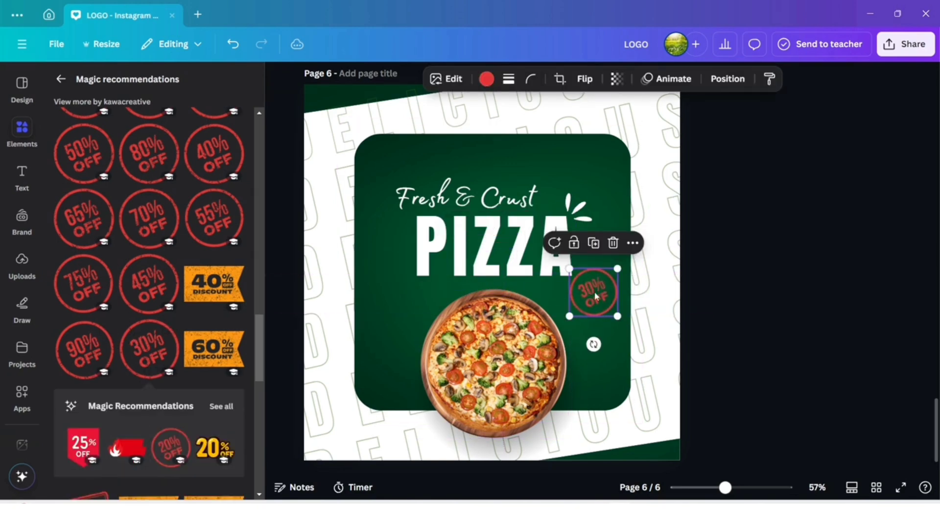
{"action": "left_click", "coordinate": [486, 79]}
{"action": "left_click", "coordinate": [231, 210]}
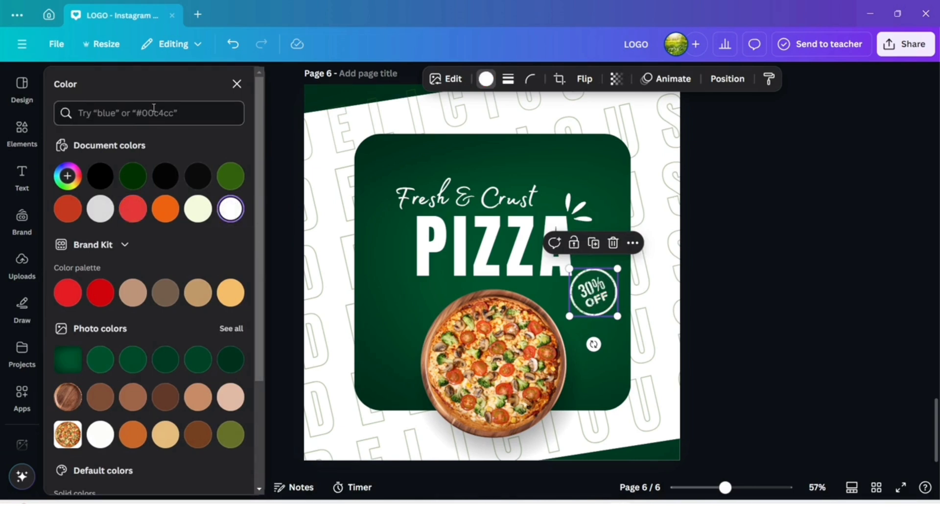
- Search the graphics elements for "arrow" and insert the looped hand-drawn arrow that curls downward
{"action": "left_click", "coordinate": [22, 145]}
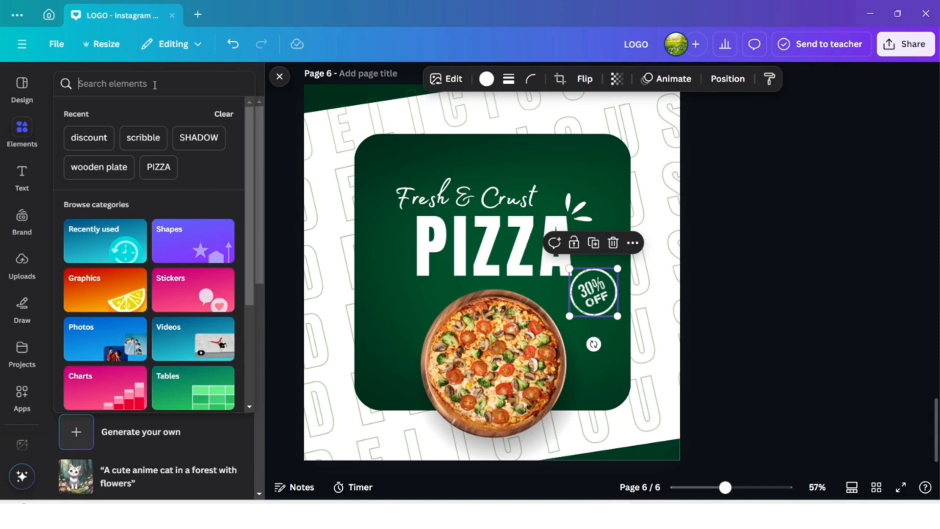
{"action": "type", "text": "arrow"}
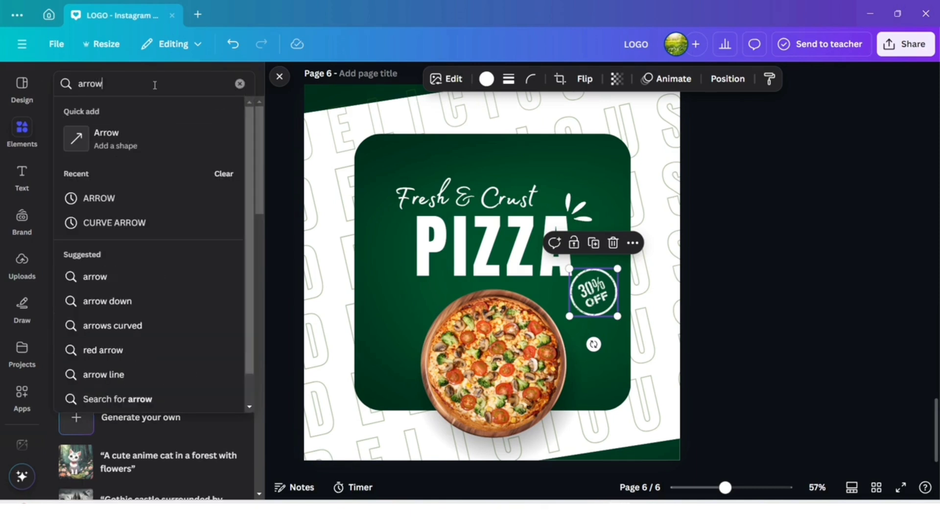
{"action": "key", "text": "Return"}
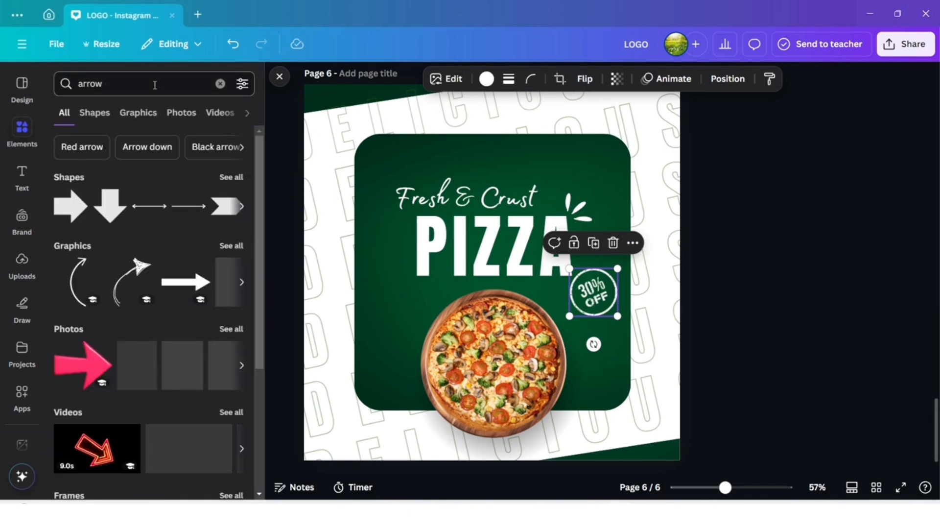
{"action": "left_click", "coordinate": [230, 247]}
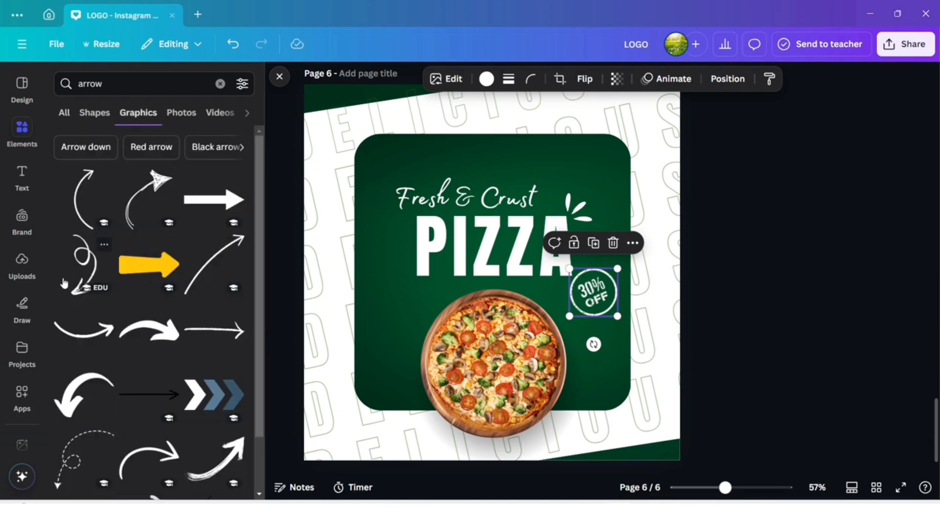
{"action": "left_click", "coordinate": [75, 272]}
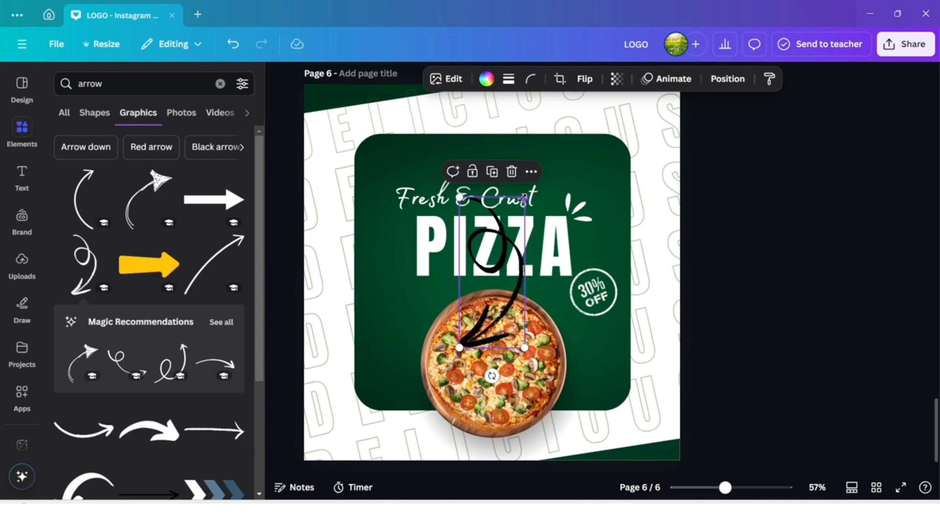
- Shrink the looped arrow to about half size, color it white, and place it right of PIZZA above the 30% OFF stamp
{"action": "left_click_drag", "start_coordinate": [524, 198], "coordinate": [493, 271]}
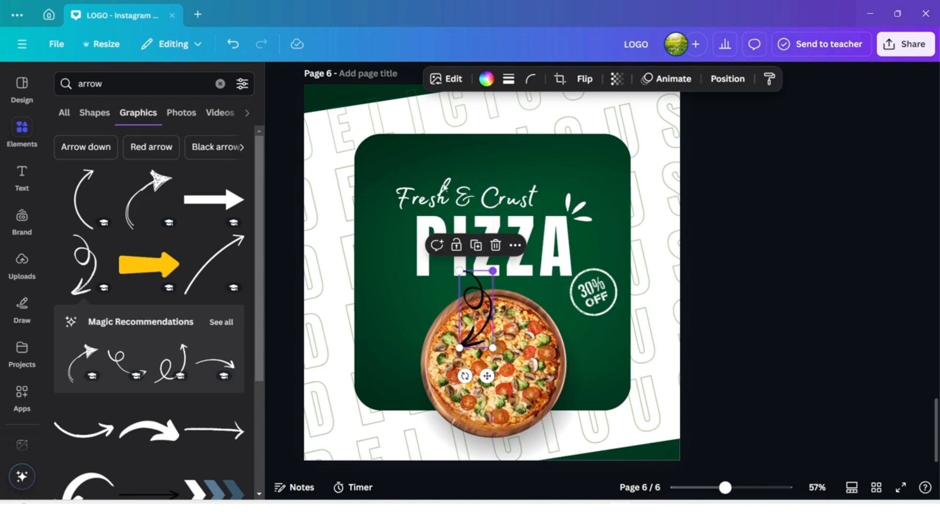
{"action": "left_click", "coordinate": [487, 79]}
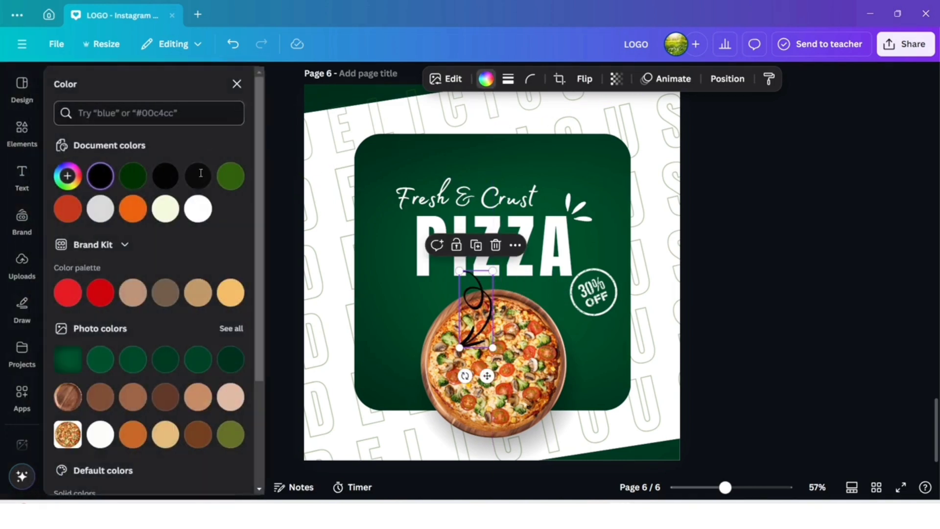
{"action": "left_click", "coordinate": [198, 208]}
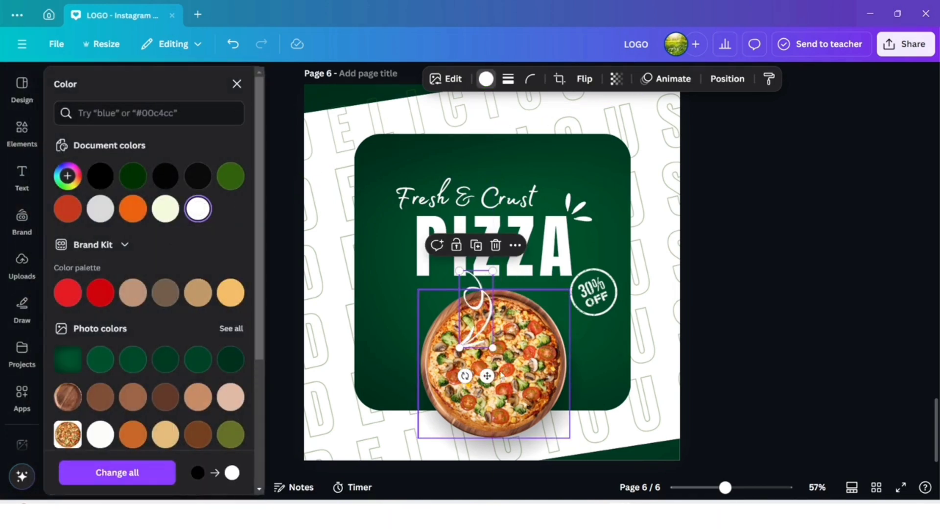
{"action": "left_click_drag", "start_coordinate": [488, 376], "coordinate": [601, 323]}
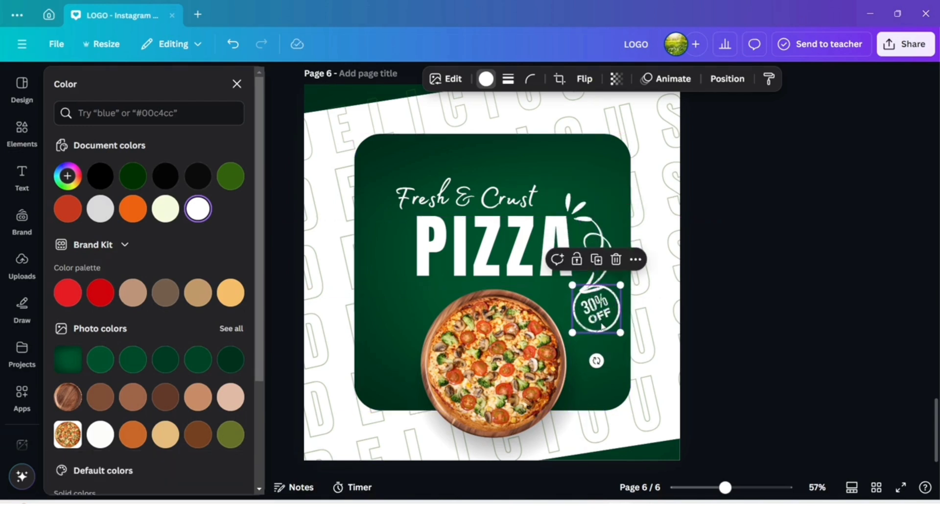
- Shrink and rotate the looped arrow so it leads from the PIZZA heading down to the 30% OFF stamp, lowering the stamp for clearance
{"action": "left_click", "coordinate": [609, 226]}
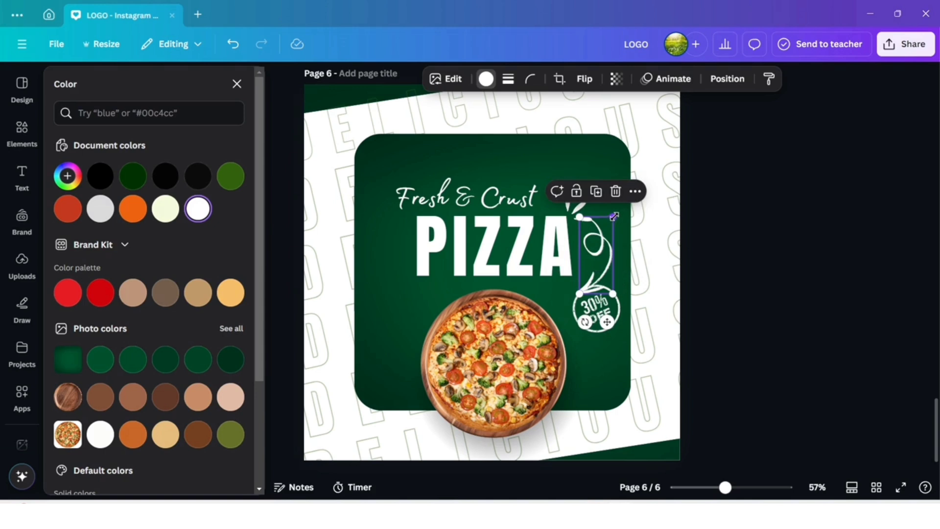
{"action": "left_click_drag", "start_coordinate": [614, 216], "coordinate": [603, 240]}
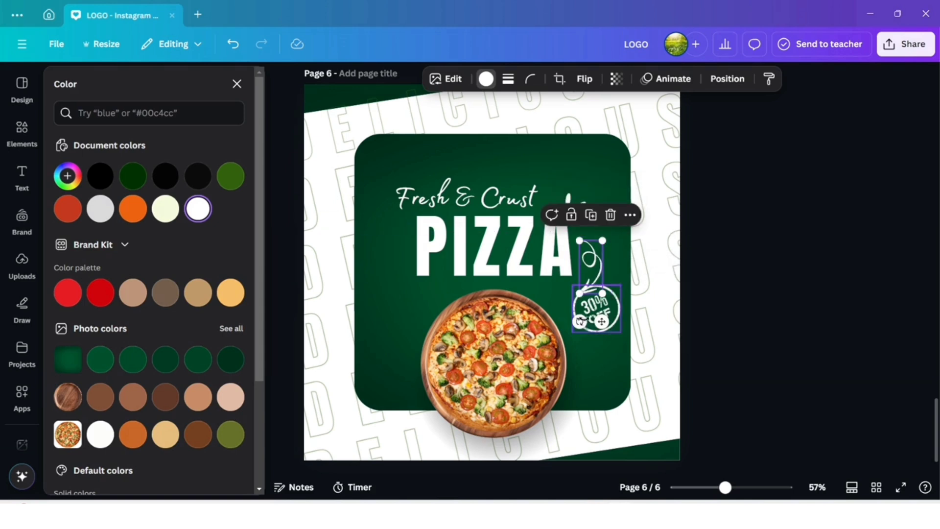
{"action": "left_click_drag", "start_coordinate": [580, 321], "coordinate": [600, 340]}
{"action": "left_click", "coordinate": [597, 314]}
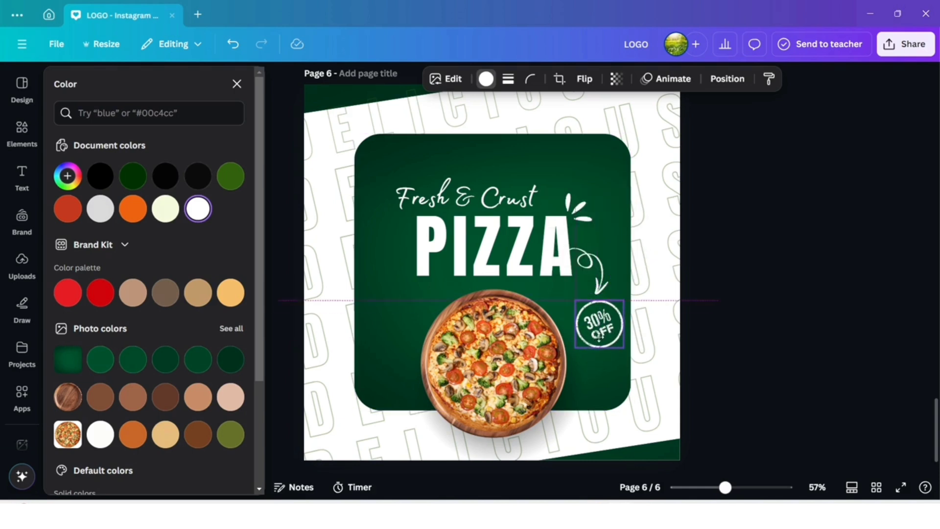
{"action": "left_click", "coordinate": [598, 260]}
{"action": "left_click_drag", "start_coordinate": [597, 260], "coordinate": [601, 257]}
- Shrink the pizza group slightly and recenter it under the heading, and enlarge the 30% OFF stamp a little beside it
{"action": "left_click", "coordinate": [566, 296]}
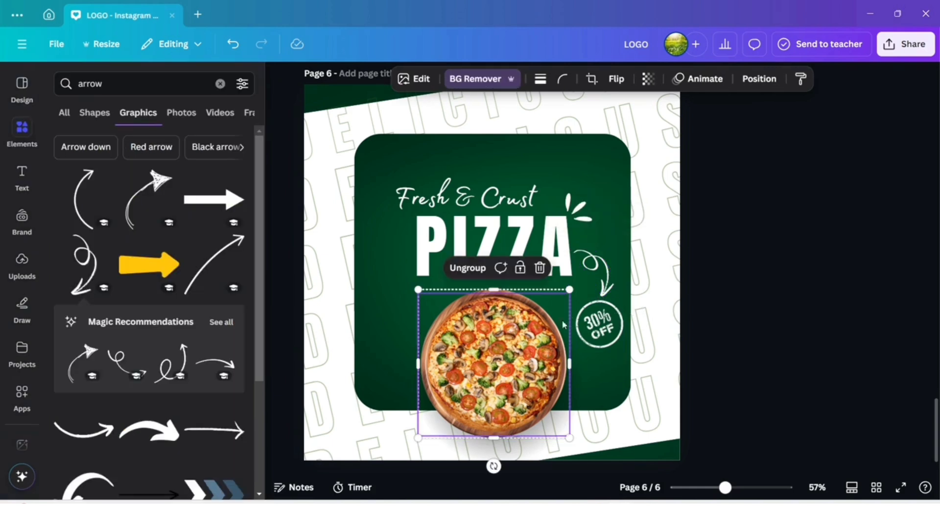
{"action": "left_click_drag", "start_coordinate": [570, 290], "coordinate": [558, 302]}
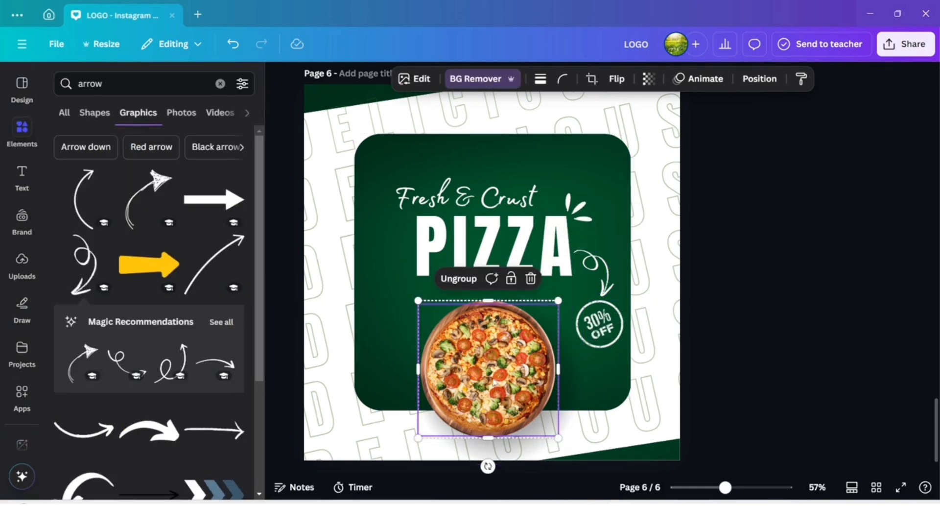
{"action": "left_click_drag", "start_coordinate": [490, 382], "coordinate": [501, 379]}
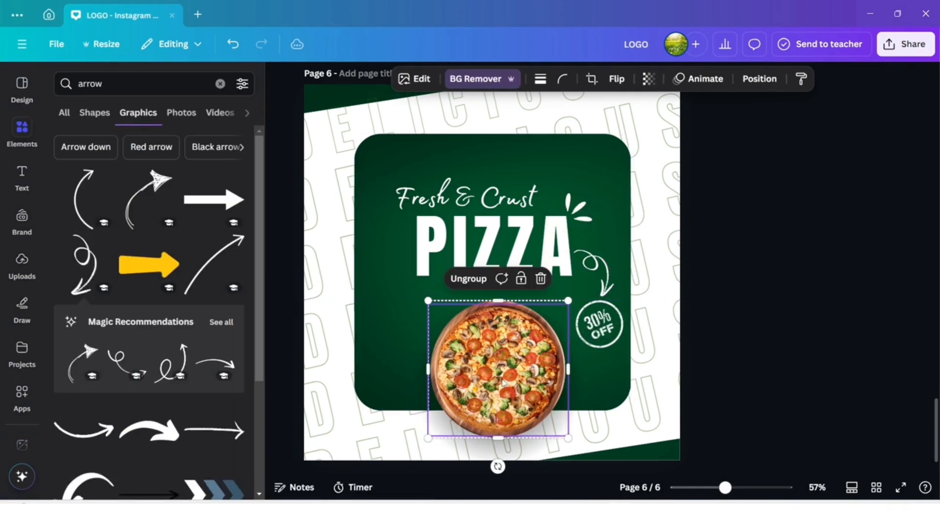
{"action": "left_click", "coordinate": [608, 335]}
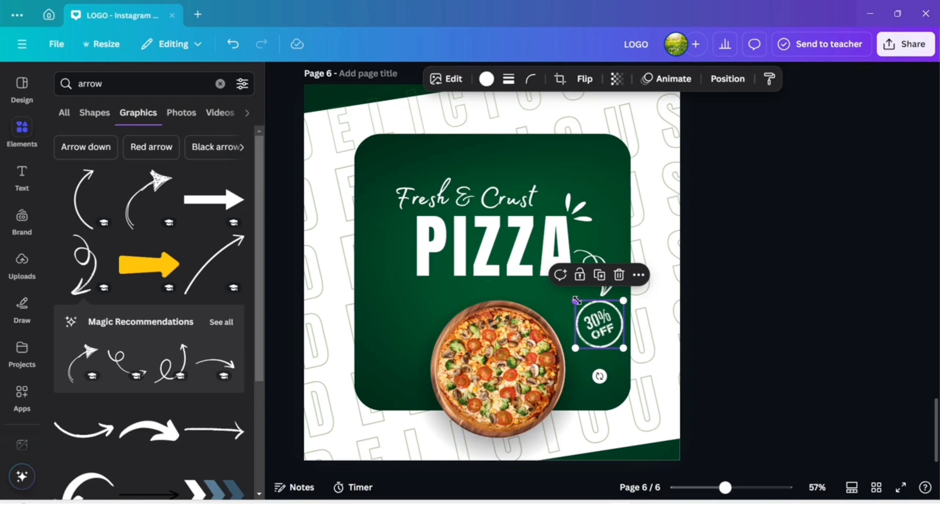
{"action": "left_click_drag", "start_coordinate": [576, 300], "coordinate": [598, 323]}
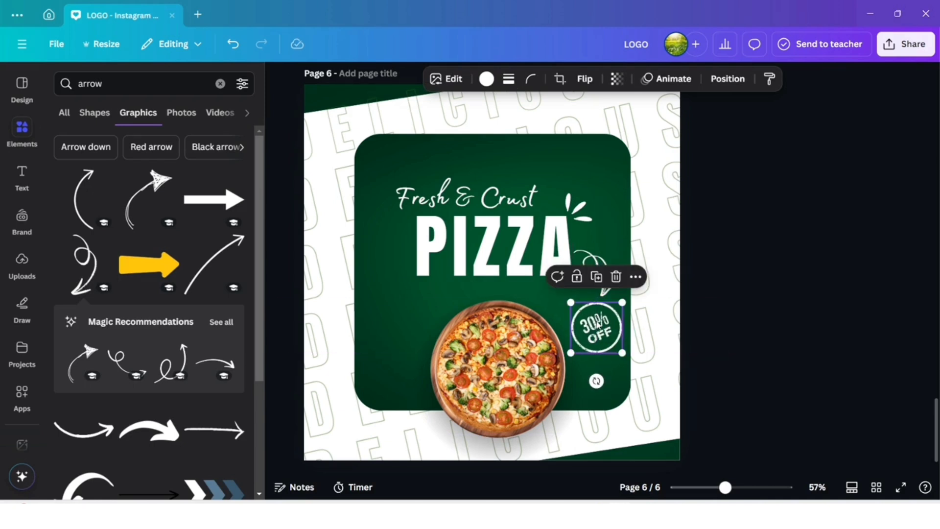
- Find the Pizza Hut brand in the Brandfetch Logo app and insert the all-white horizontal logo with emblem
{"action": "left_click", "coordinate": [221, 84]}
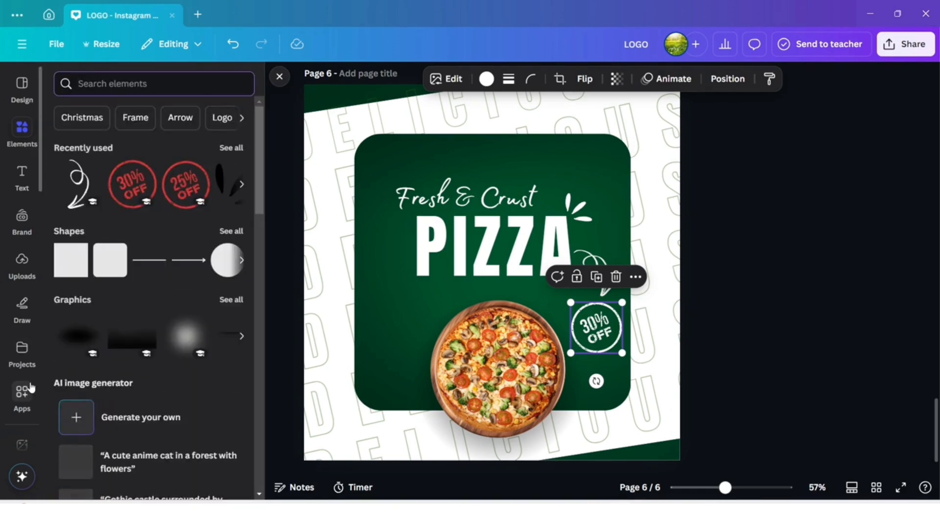
{"action": "scroll", "coordinate": [26, 390], "scroll_direction": "down", "scroll_amount": 3}
{"action": "scroll", "coordinate": [26, 392], "scroll_direction": "down", "scroll_amount": 1}
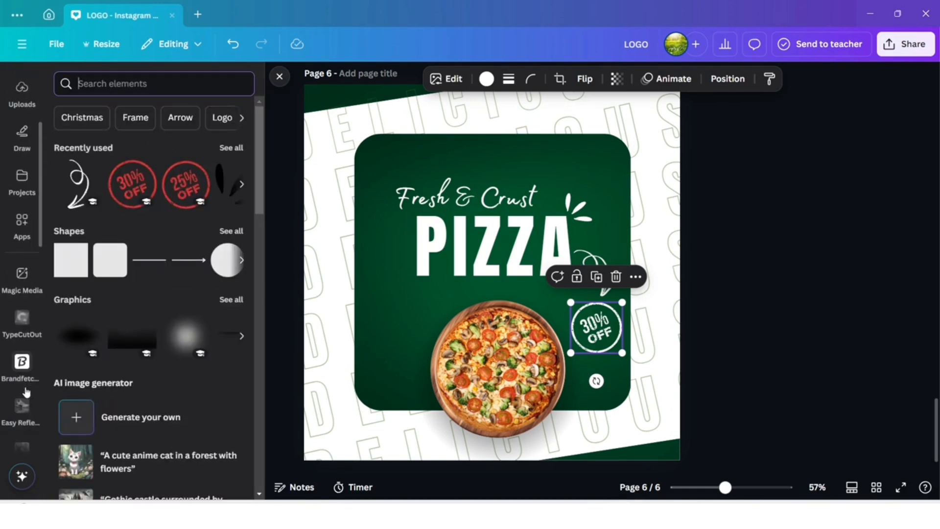
{"action": "left_click", "coordinate": [21, 364]}
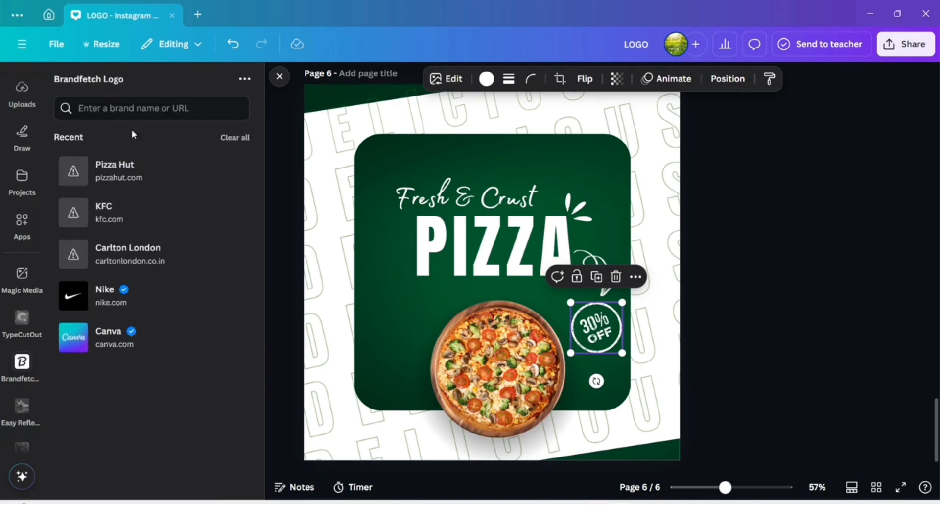
{"action": "type", "text": "pizza"}
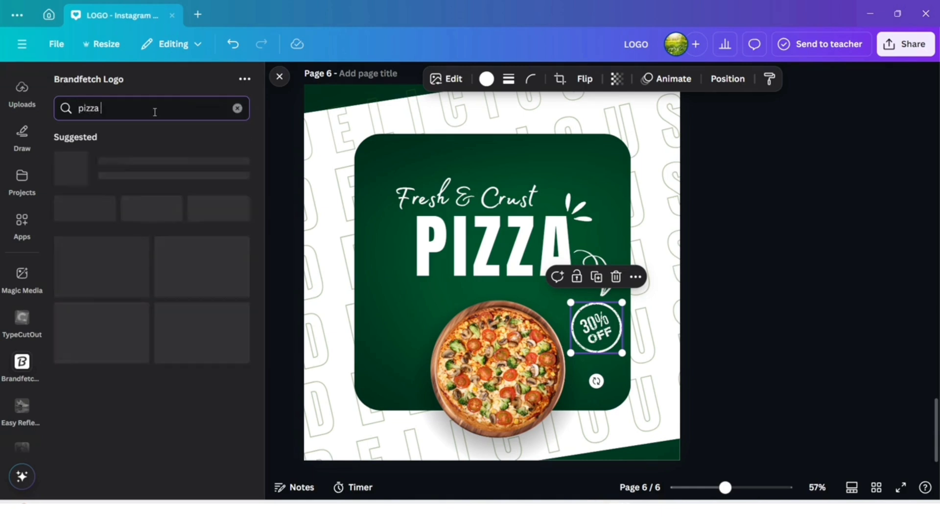
{"action": "type", "text": " hut"}
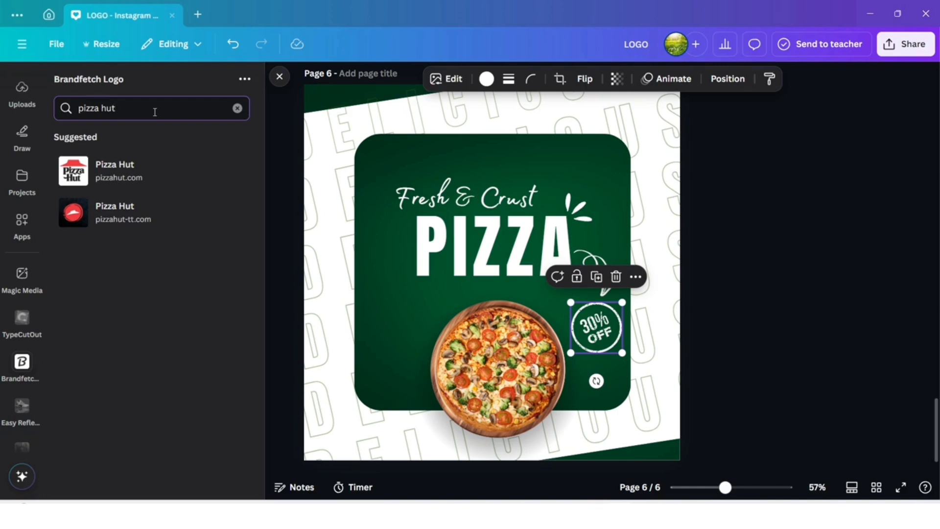
{"action": "left_click", "coordinate": [106, 169]}
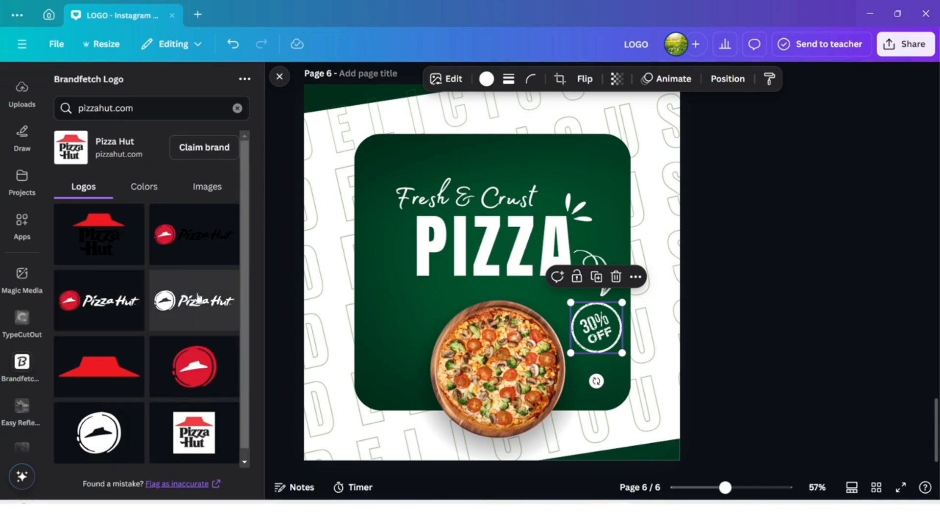
{"action": "left_click", "coordinate": [198, 297]}
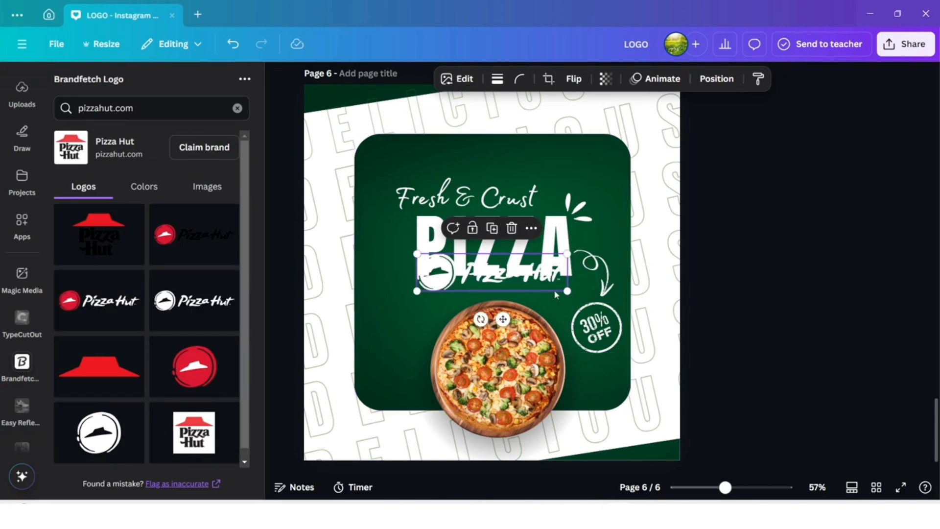
- Shrink the Pizza Hut logo to about 60% of its inserted size and center it just inside the green square's top edge
{"action": "left_click_drag", "start_coordinate": [568, 254], "coordinate": [507, 268]}
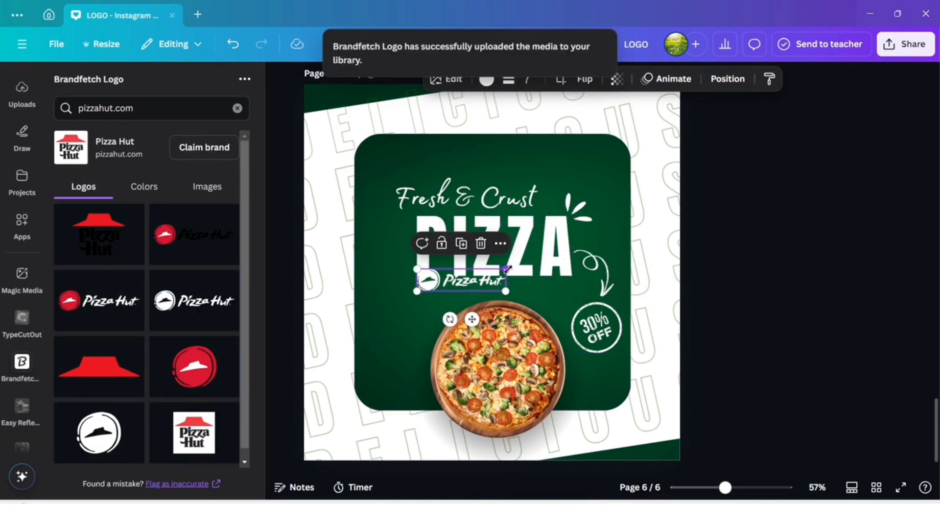
{"action": "left_click_drag", "start_coordinate": [472, 319], "coordinate": [505, 186]}
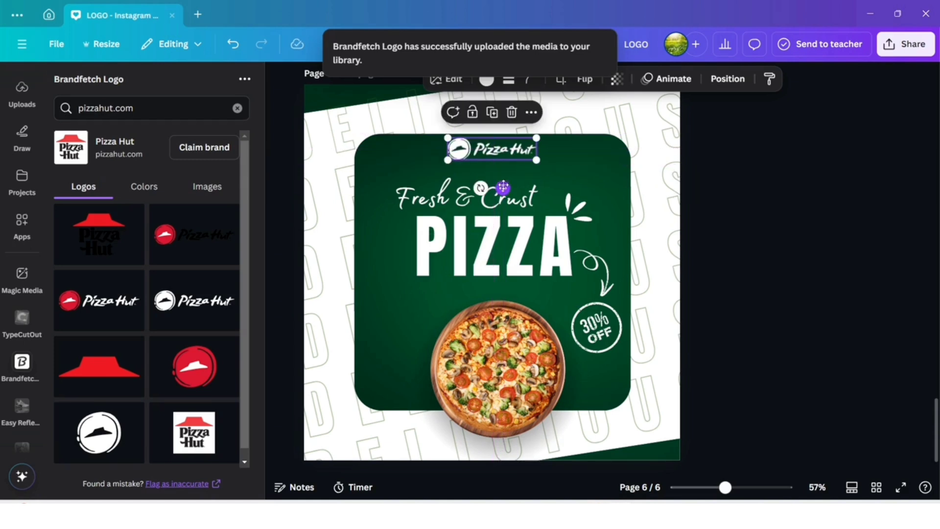
{"action": "left_click", "coordinate": [813, 253]}
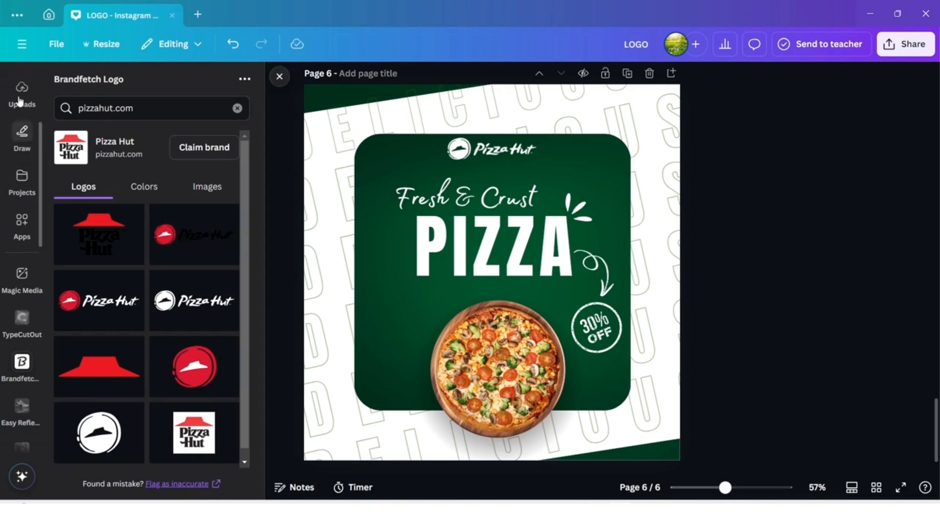
- Search the graphics elements for "order now" and insert the plain red rounded ORDER NOW button from the recommendations
{"action": "scroll", "coordinate": [19, 102], "scroll_direction": "up", "scroll_amount": 3}
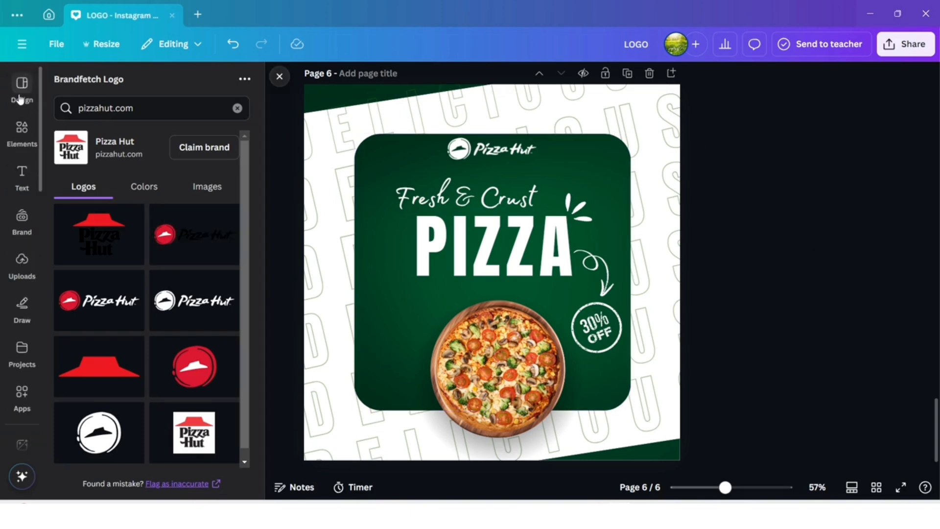
{"action": "left_click", "coordinate": [22, 130]}
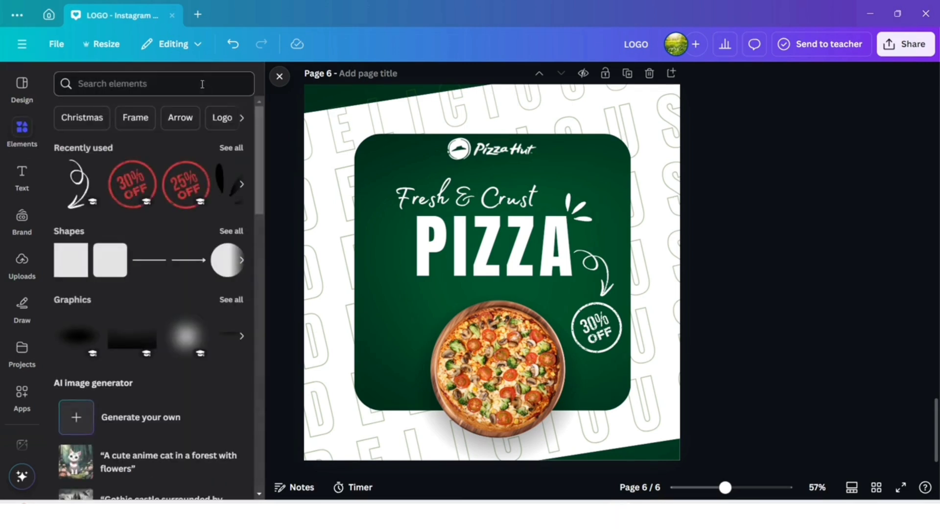
{"action": "left_click", "coordinate": [207, 84]}
{"action": "type", "text": "order"}
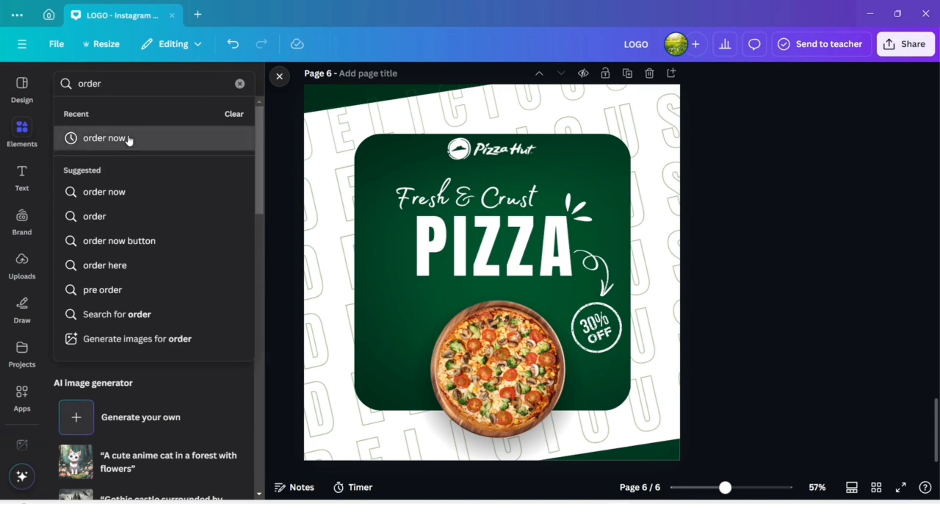
{"action": "left_click", "coordinate": [129, 139]}
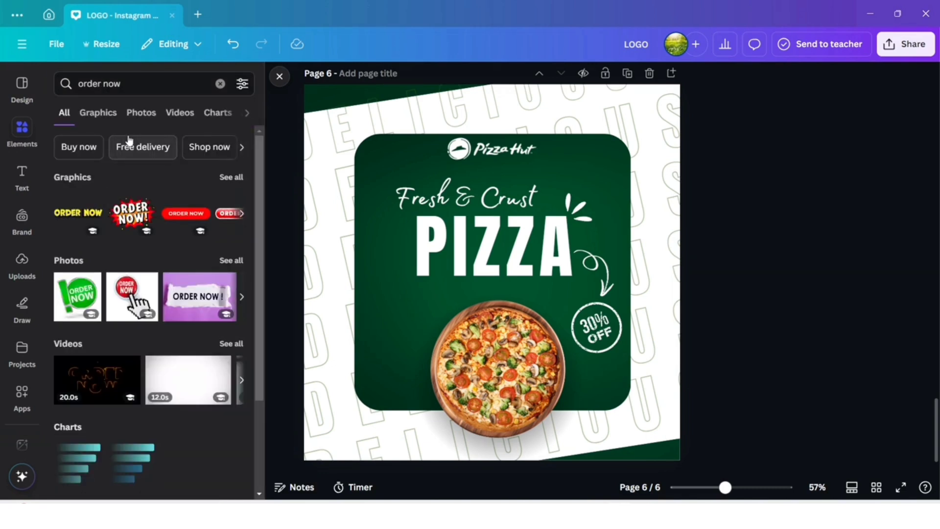
{"action": "left_click", "coordinate": [232, 178]}
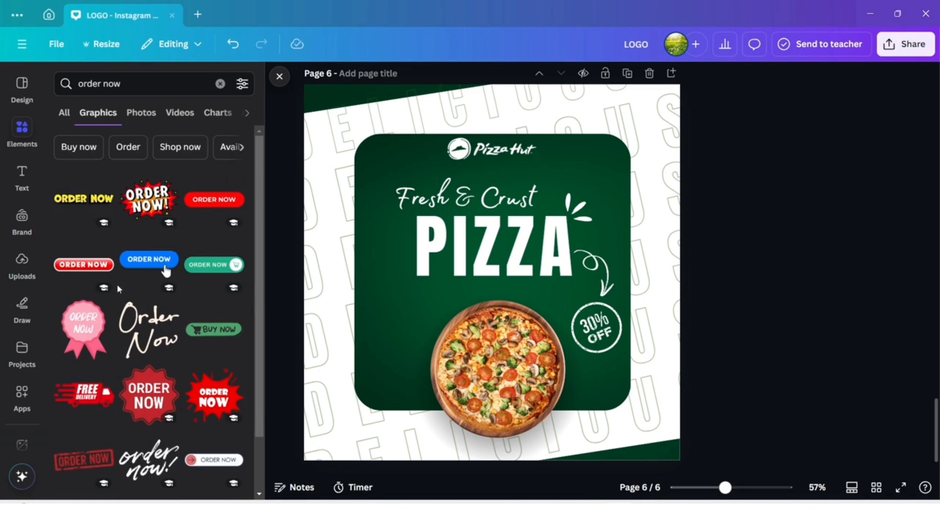
{"action": "scroll", "coordinate": [118, 288], "scroll_direction": "down", "scroll_amount": 3}
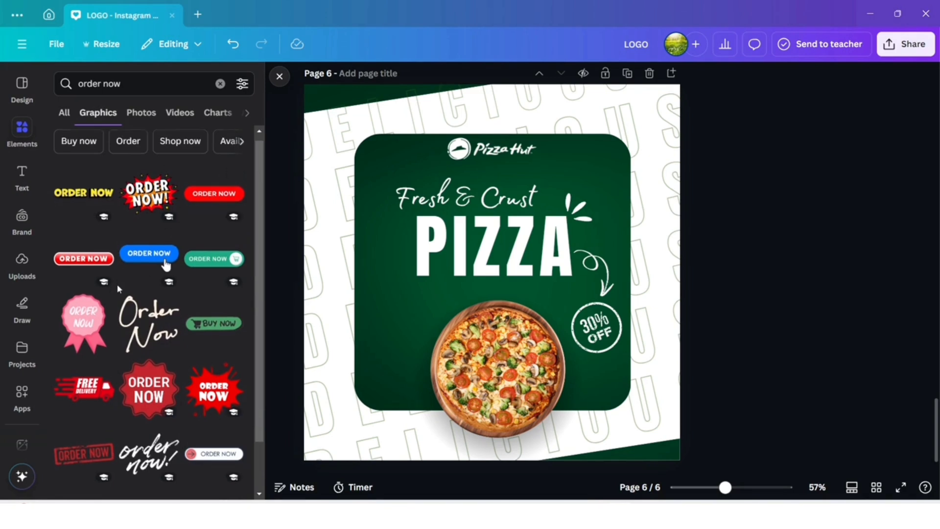
{"action": "mouse_move", "coordinate": [162, 386]}
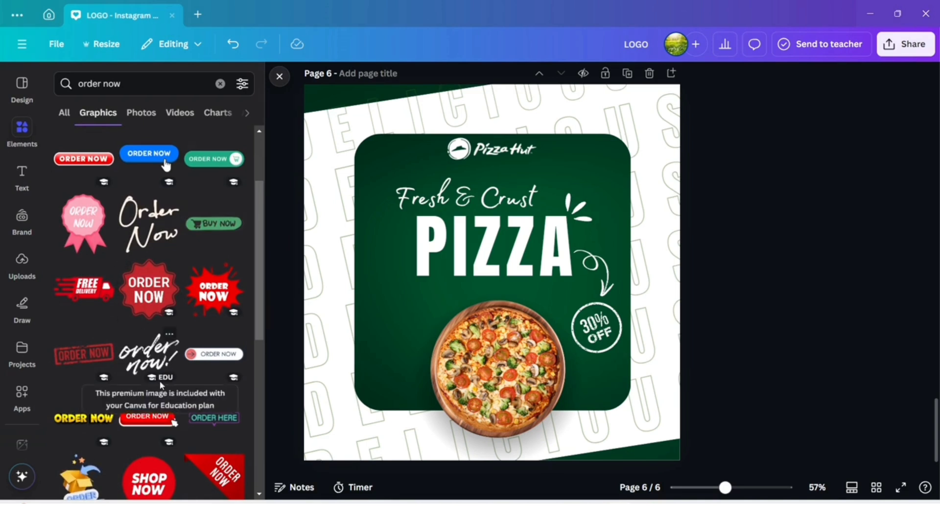
{"action": "scroll", "coordinate": [159, 381], "scroll_direction": "down", "scroll_amount": 3}
{"action": "scroll", "coordinate": [162, 387], "scroll_direction": "down", "scroll_amount": 3}
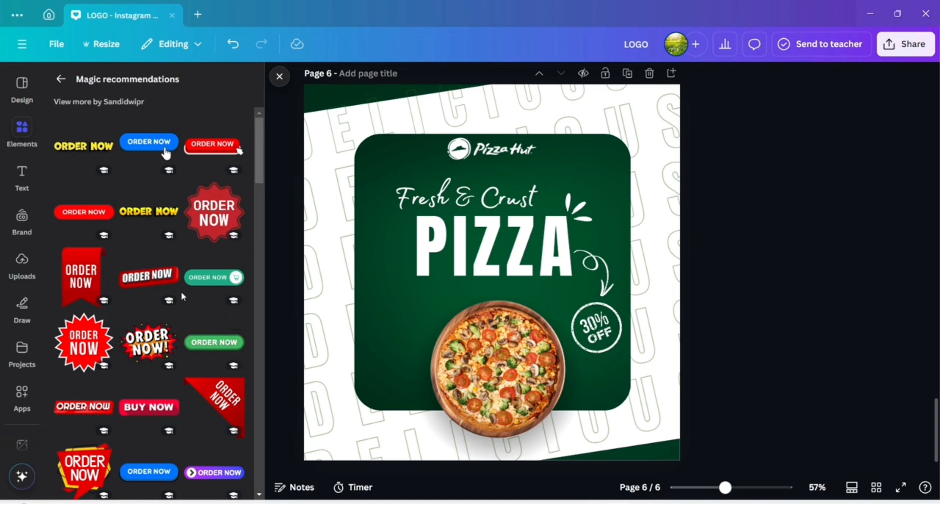
{"action": "left_click", "coordinate": [79, 217]}
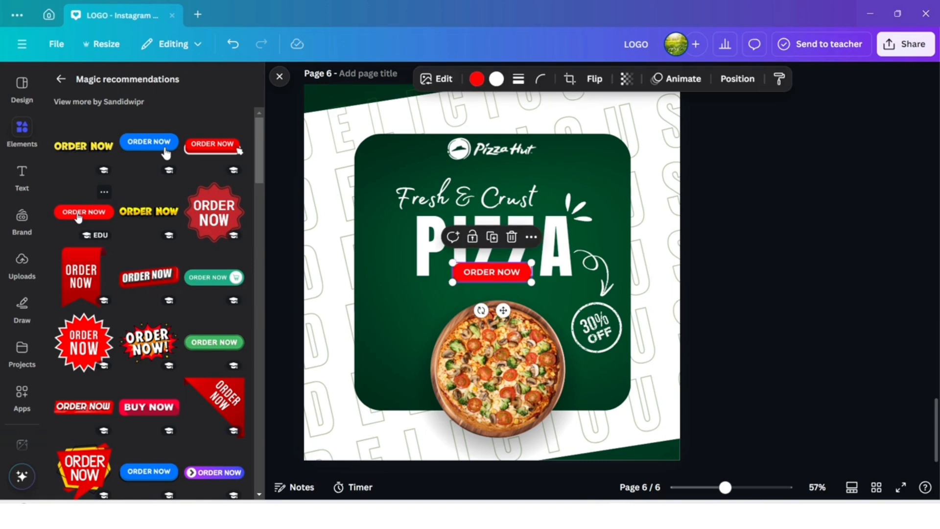
- Place the ORDER NOW button in the page's lower-left corner, recolor its red fill to the document's olive green, and enlarge it slightly
{"action": "left_click_drag", "start_coordinate": [503, 311], "coordinate": [366, 472]}
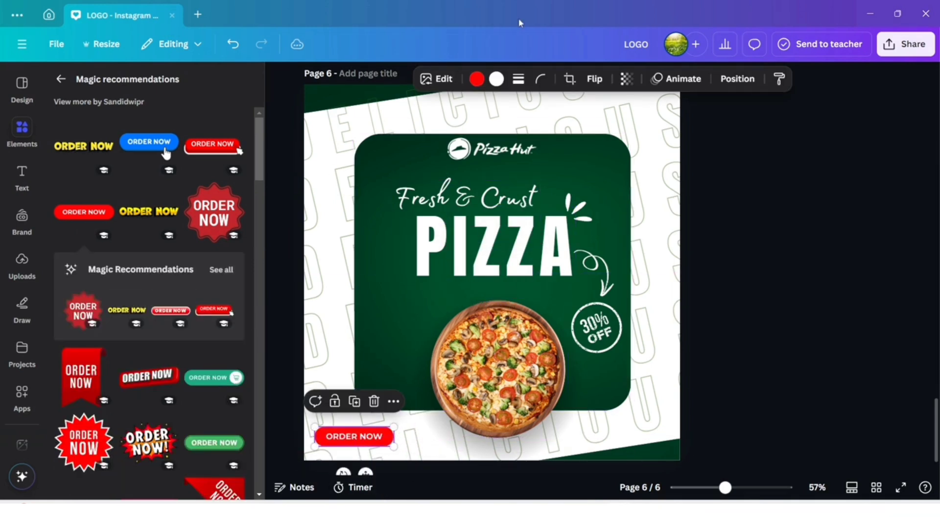
{"action": "left_click", "coordinate": [478, 79]}
{"action": "left_click", "coordinate": [228, 176]}
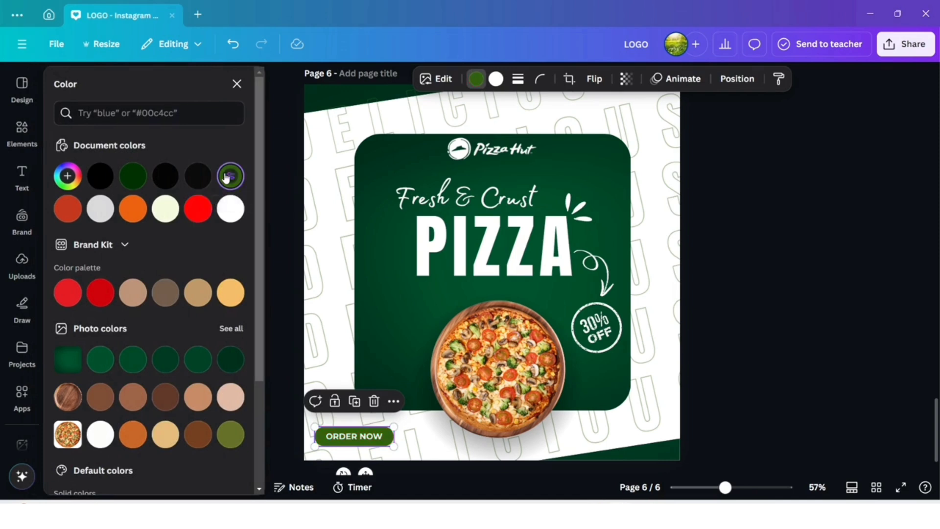
{"action": "left_click_drag", "start_coordinate": [390, 426], "coordinate": [406, 427]}
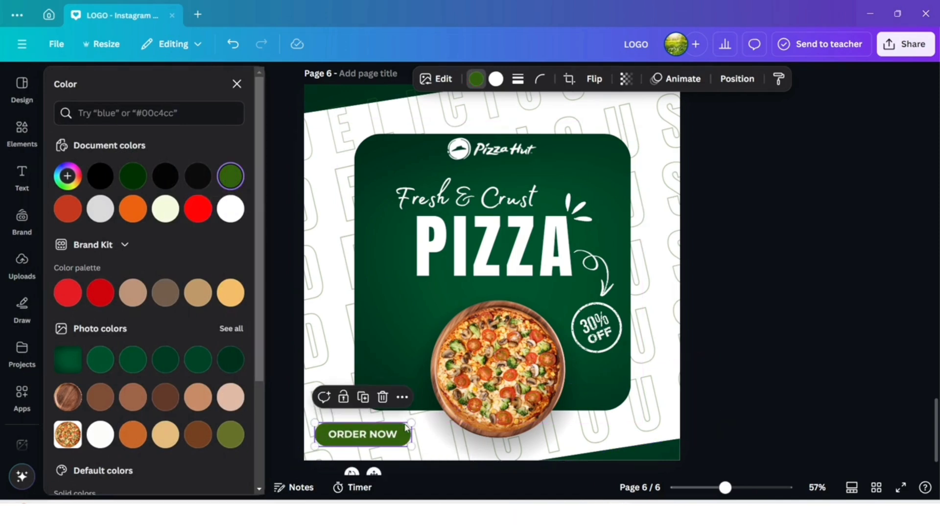
{"action": "left_click", "coordinate": [823, 327]}
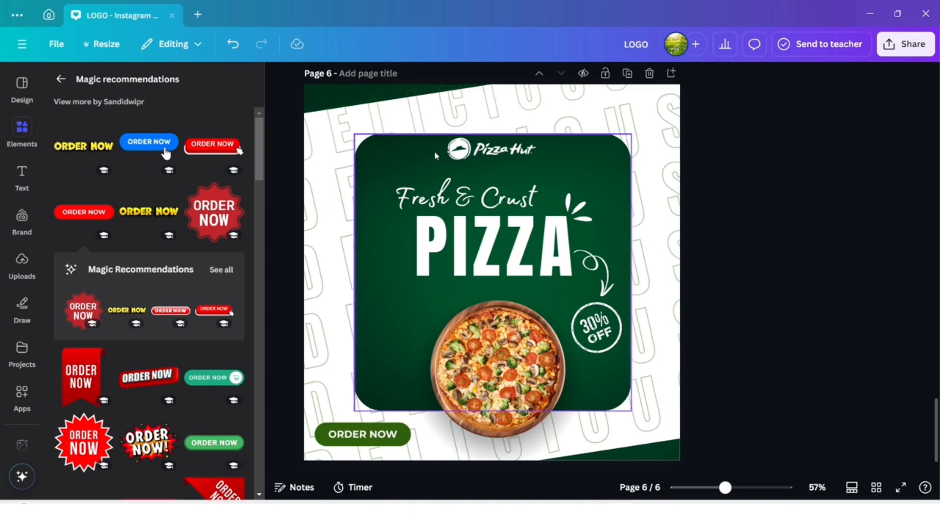
- Search the photo elements for "tomato slice" and insert the bright red round slice with a transparent background
{"action": "left_click", "coordinate": [60, 80]}
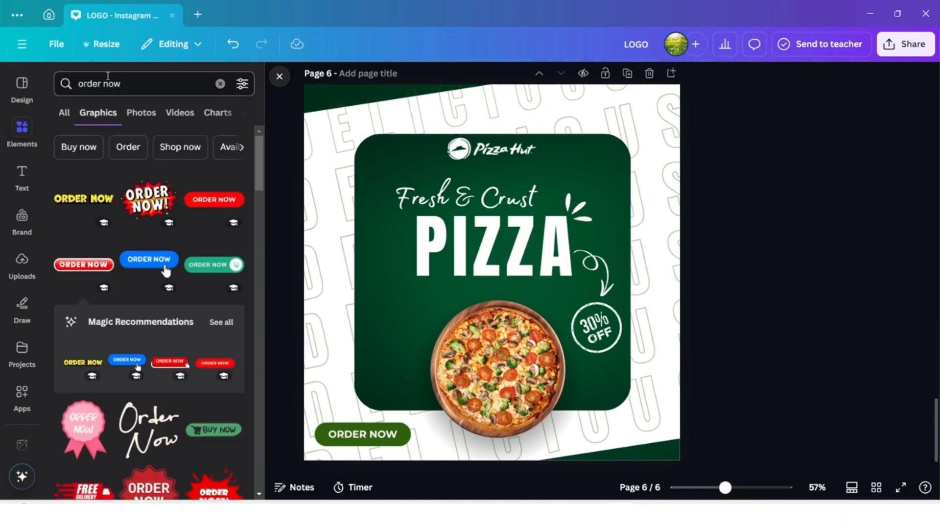
{"action": "left_click", "coordinate": [221, 84]}
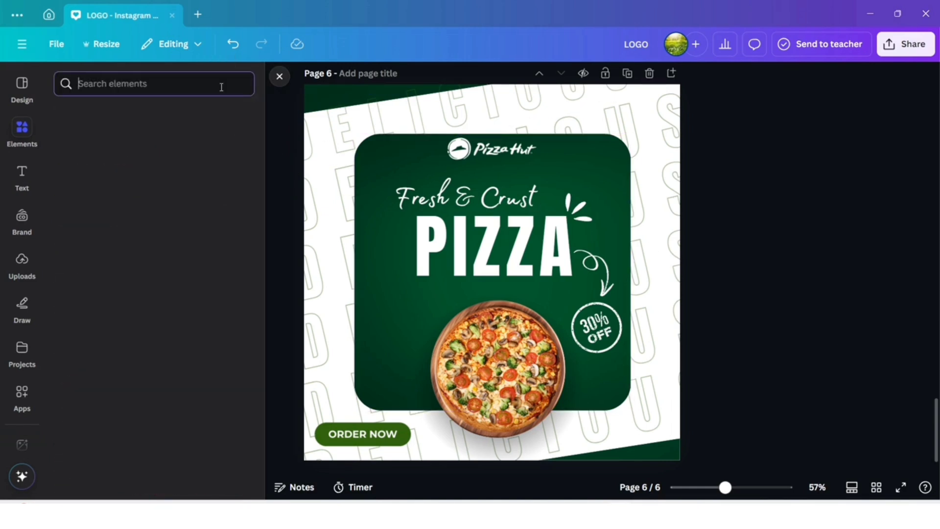
{"action": "type", "text": "tomat"}
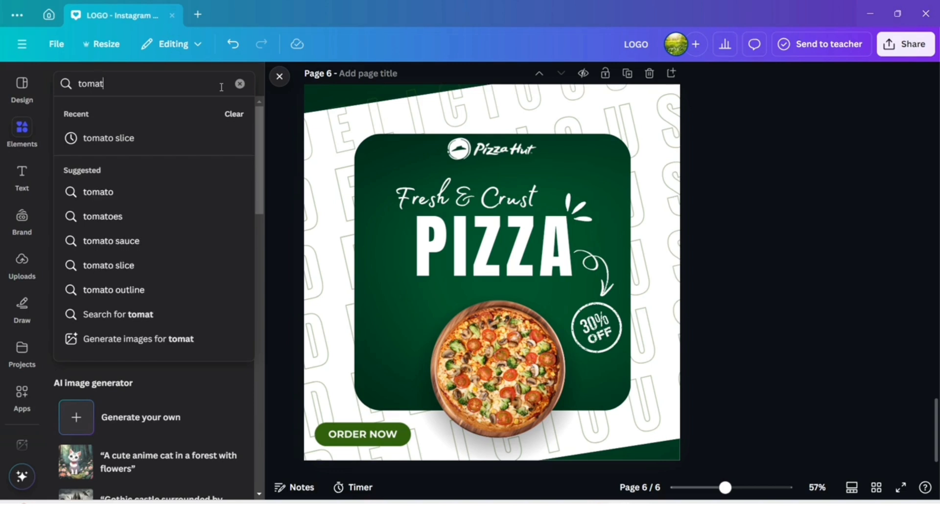
{"action": "type", "text": "o slic"}
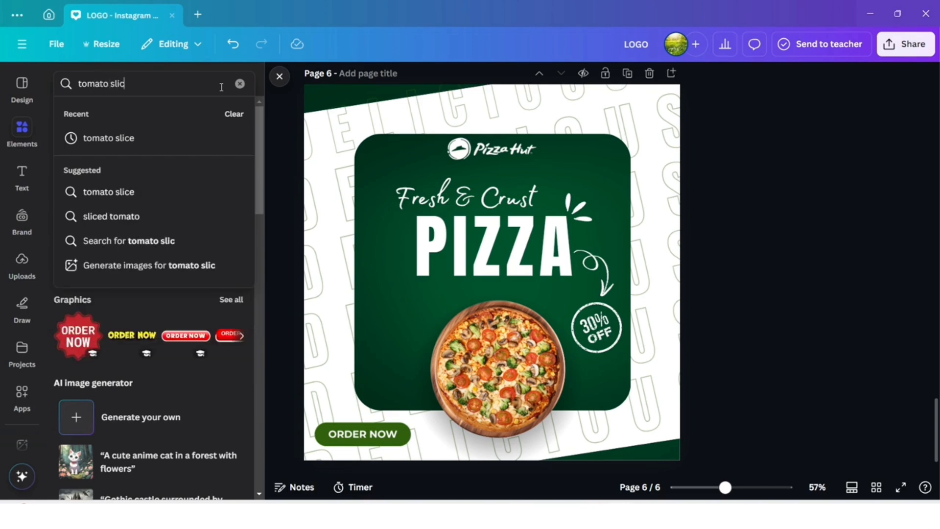
{"action": "type", "text": "e"}
{"action": "left_click", "coordinate": [124, 138]}
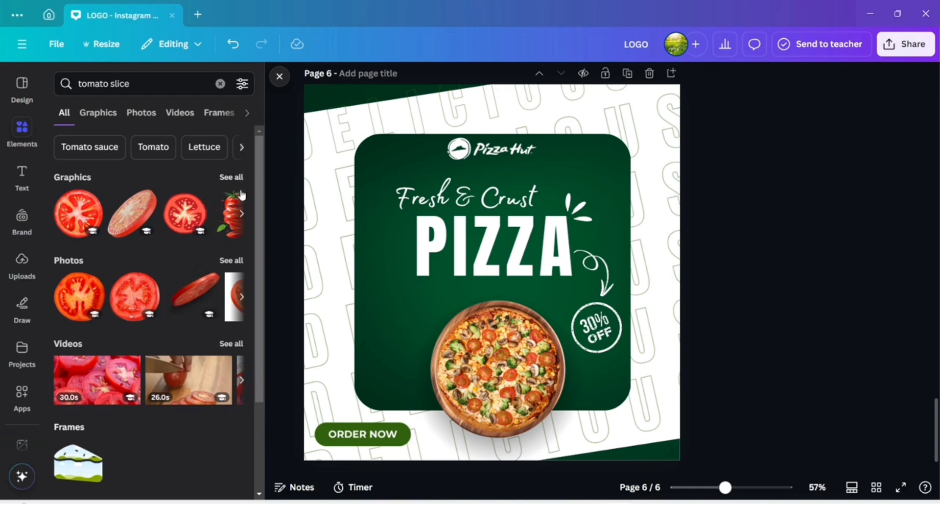
{"action": "left_click", "coordinate": [230, 258]}
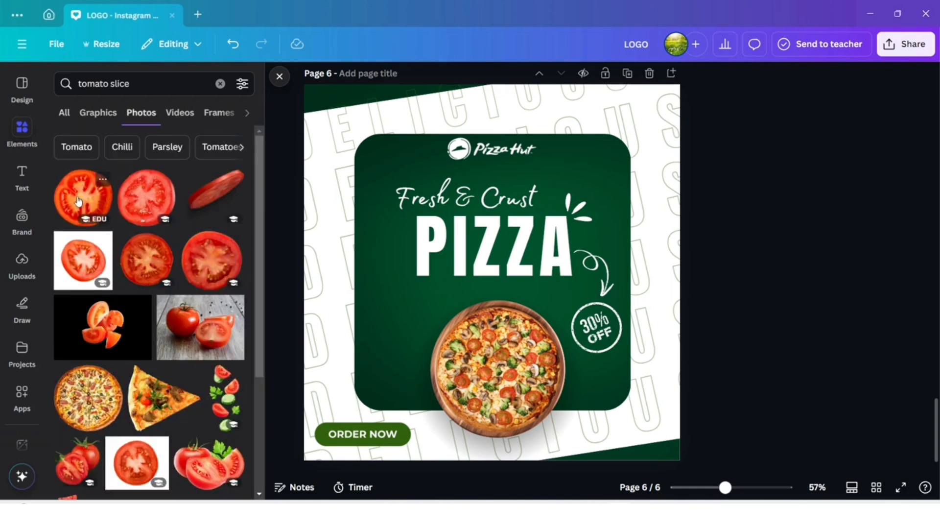
{"action": "left_click", "coordinate": [150, 200]}
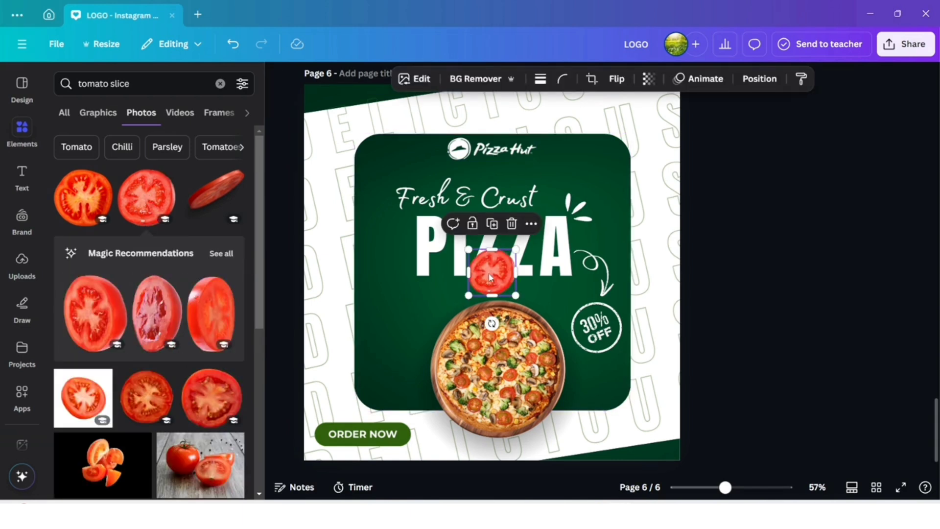
- Place the tomato slice on the green square's upper-right corner and put a duplicate on its left edge beside the pizza
{"action": "left_click_drag", "start_coordinate": [490, 277], "coordinate": [620, 152]}
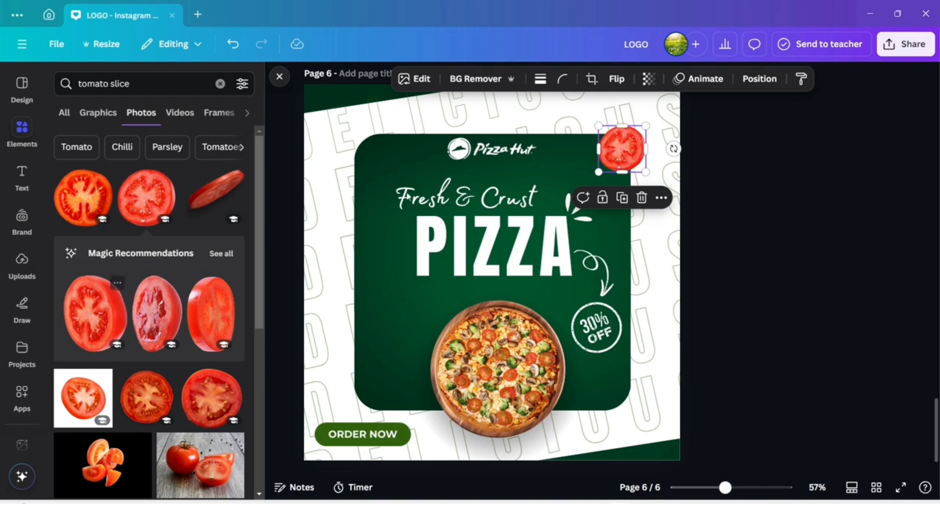
{"action": "left_click", "coordinate": [623, 198]}
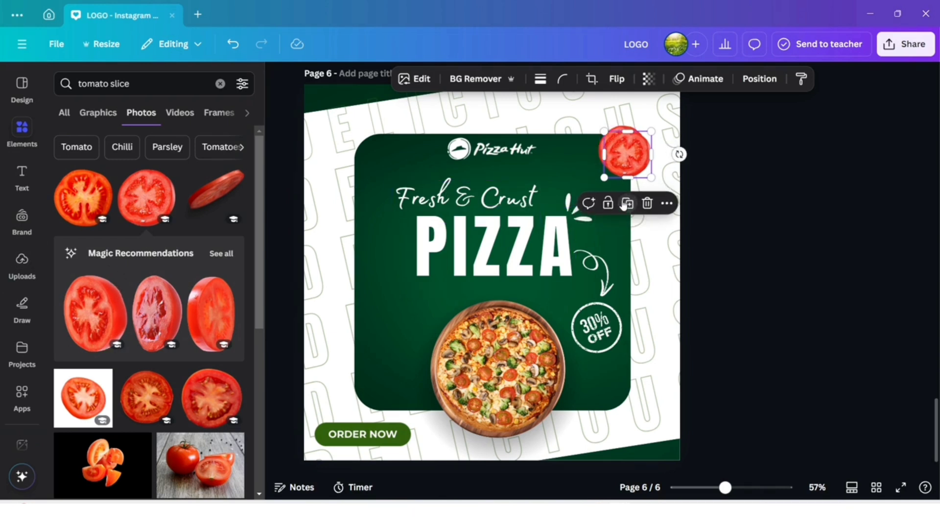
{"action": "left_click_drag", "start_coordinate": [627, 162], "coordinate": [368, 330]}
- Duplicate the upper-right tomato slice again, overlap the copy with the slice on the square's left edge, and shrink both left slices
{"action": "left_click", "coordinate": [627, 161]}
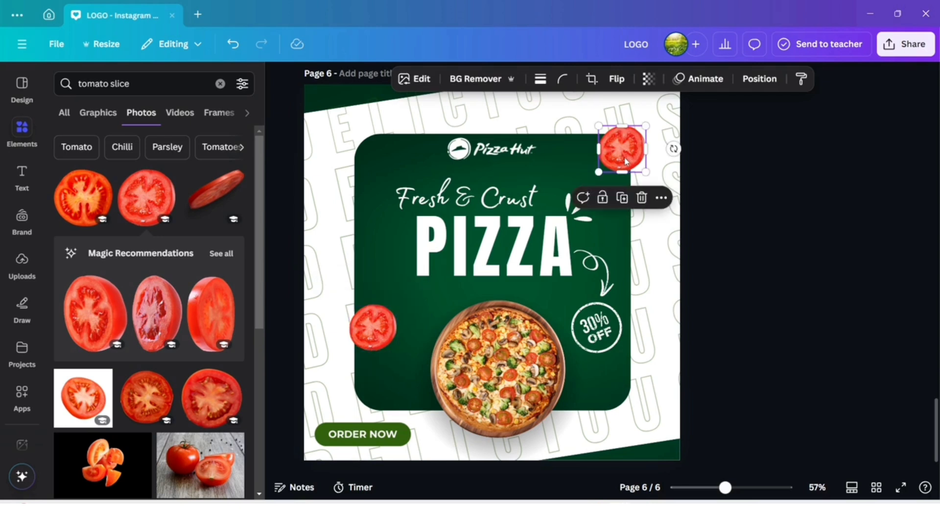
{"action": "left_click", "coordinate": [627, 199]}
{"action": "left_click_drag", "start_coordinate": [634, 160], "coordinate": [363, 337]}
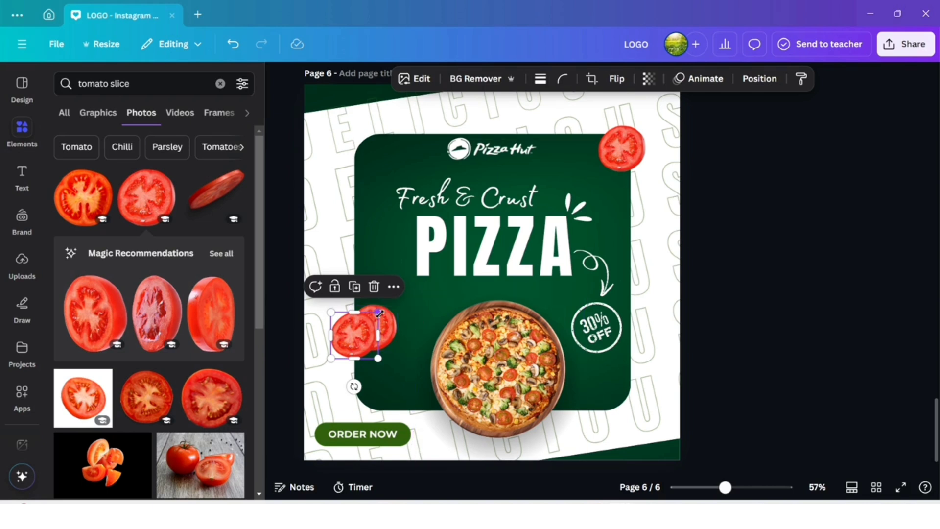
{"action": "mouse_move", "coordinate": [379, 313]}
{"action": "left_mouse_down"}
{"action": "mouse_move", "coordinate": [360, 329]}
{"action": "mouse_move", "coordinate": [385, 318]}
{"action": "left_mouse_up"}
{"action": "left_click", "coordinate": [387, 330]}
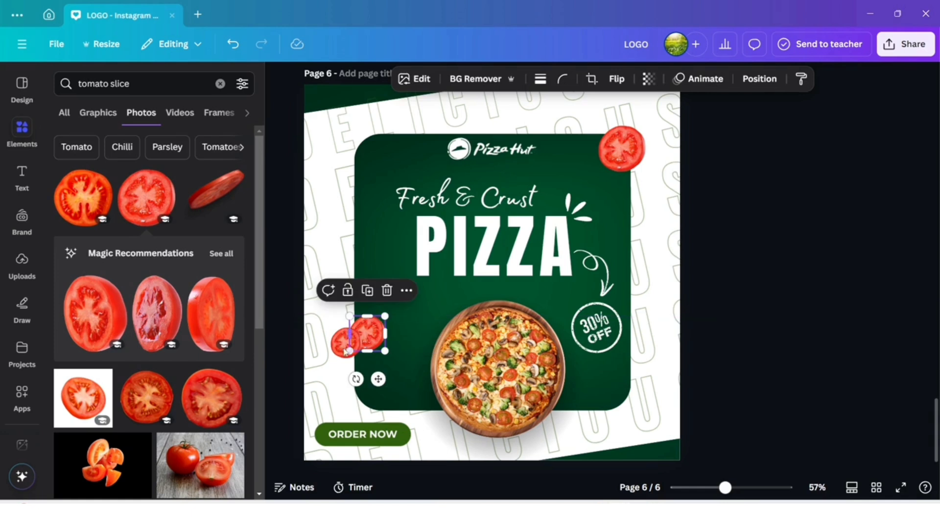
- Overlap the two tomato slices on the green square's left edge more closely and place a rotated duplicate at the page's upper-left corner
{"action": "left_click", "coordinate": [343, 353]}
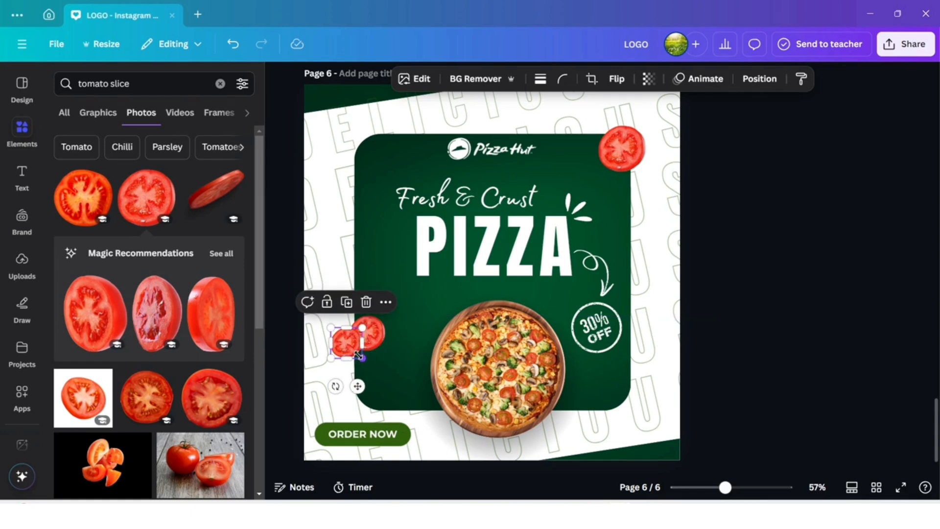
{"action": "left_click_drag", "start_coordinate": [359, 355], "coordinate": [380, 341]}
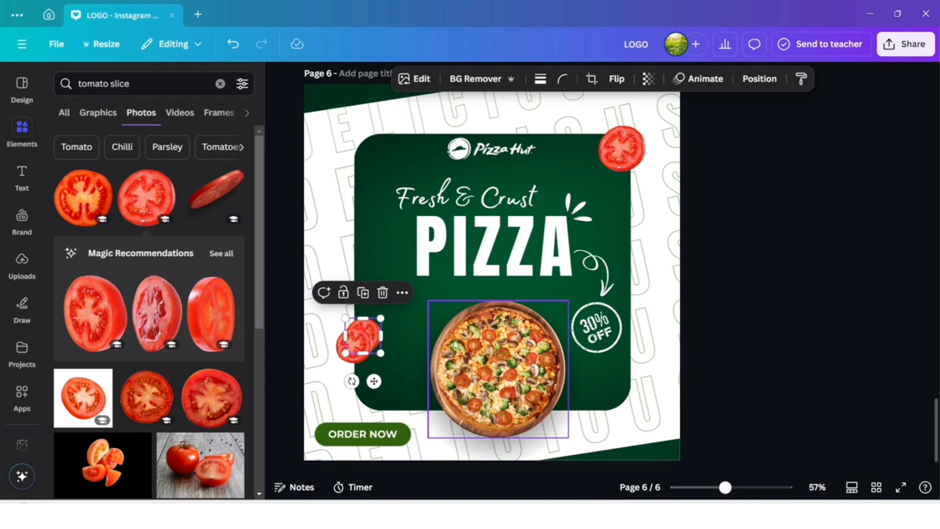
{"action": "left_click", "coordinate": [363, 294]}
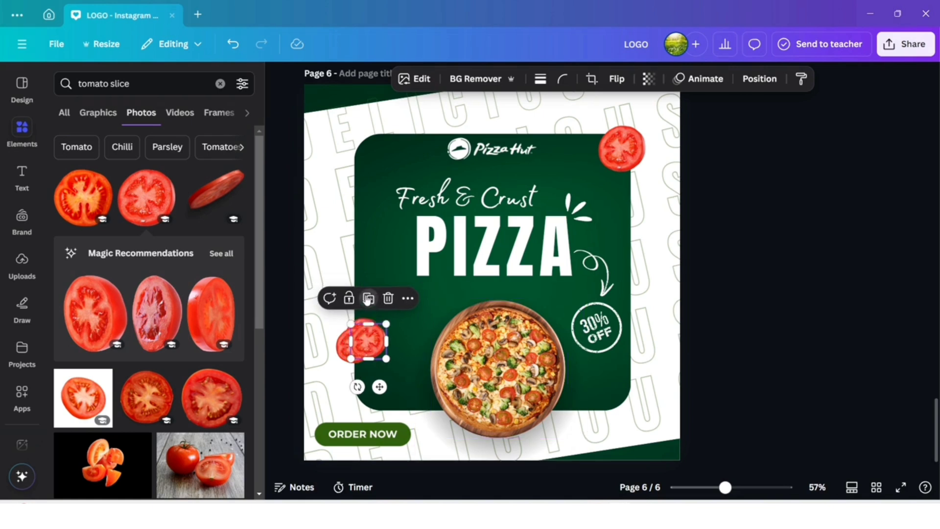
{"action": "left_click_drag", "start_coordinate": [369, 341], "coordinate": [348, 108]}
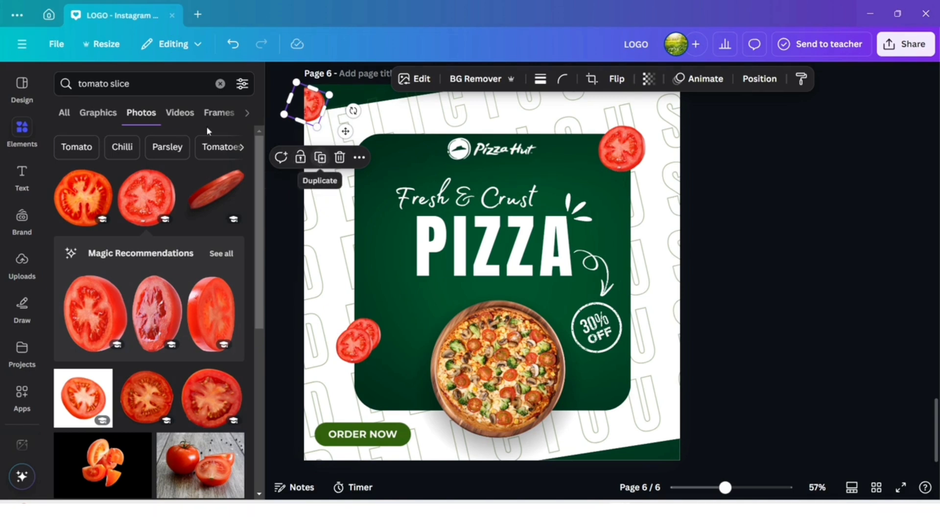
- Search the photo elements for "leaves" and insert the single green leaf with a transparent background
{"action": "left_click", "coordinate": [220, 84]}
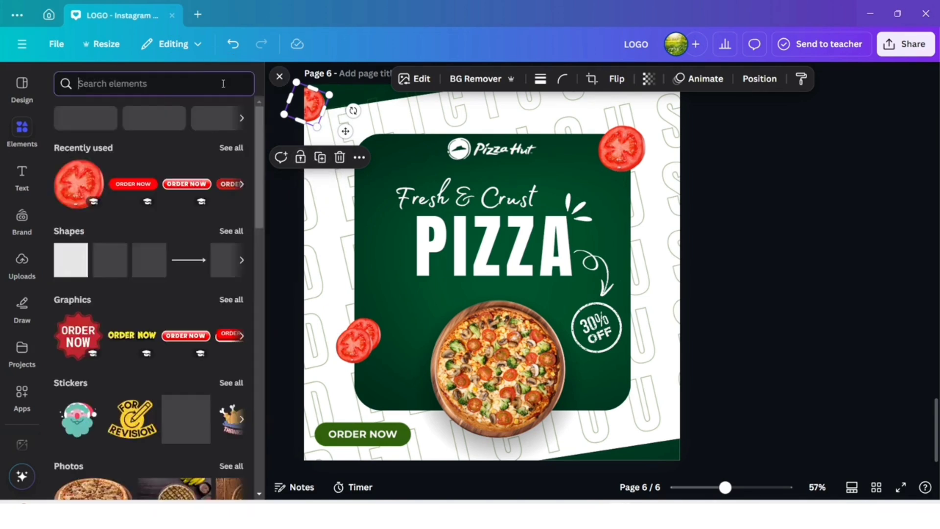
{"action": "type", "text": "leaves"}
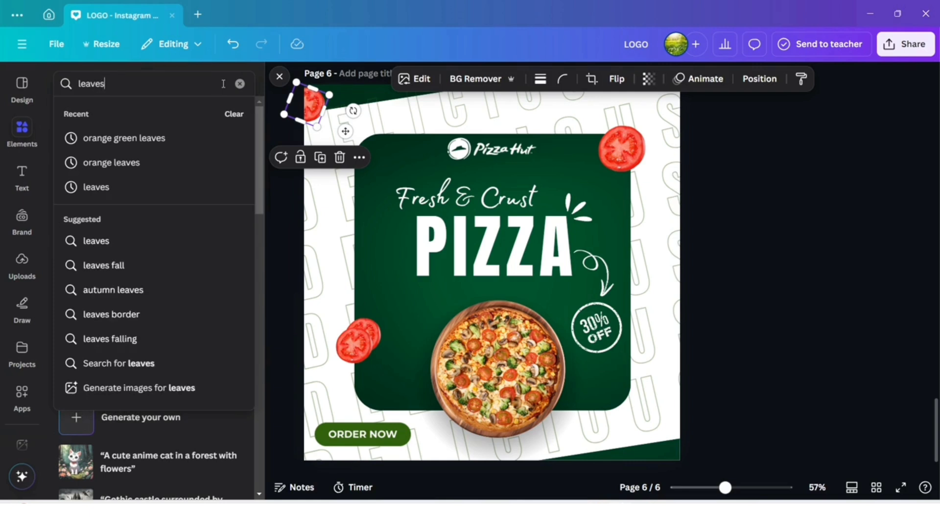
{"action": "key", "text": "Return"}
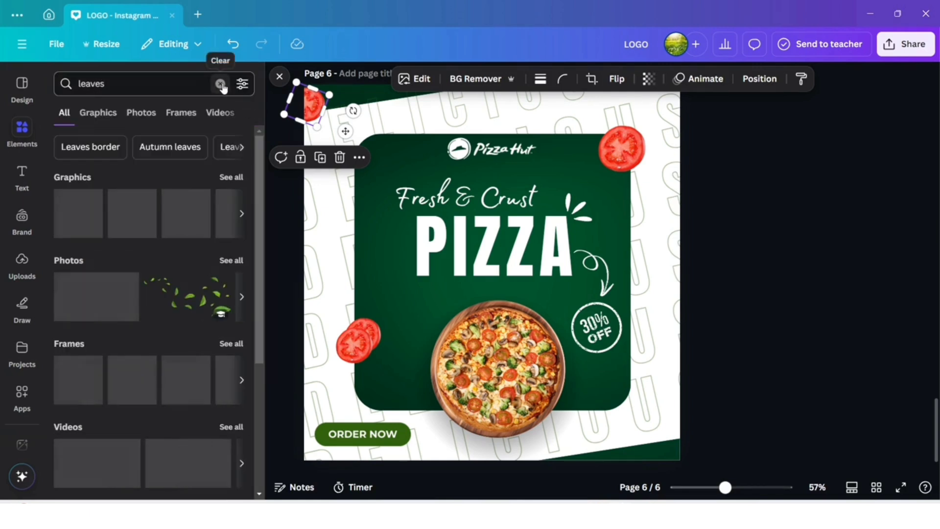
{"action": "left_click", "coordinate": [234, 180]}
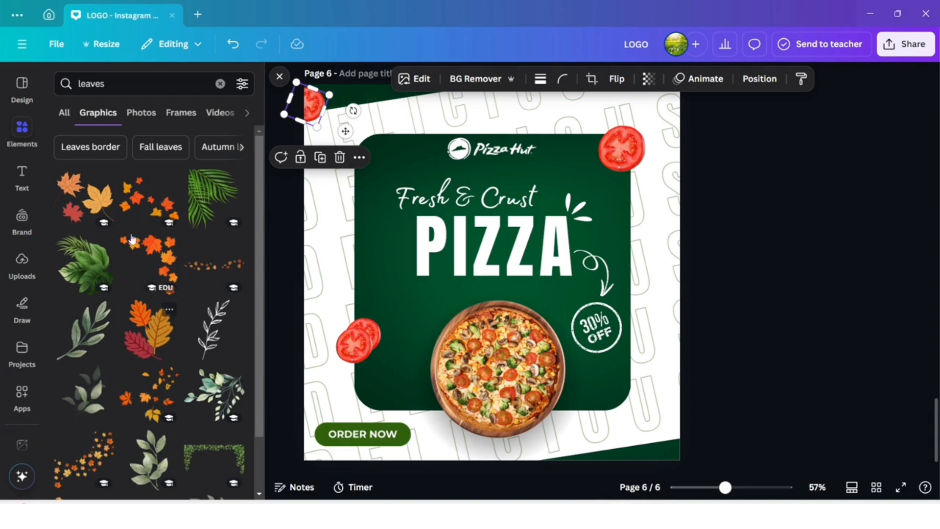
{"action": "left_click", "coordinate": [140, 116]}
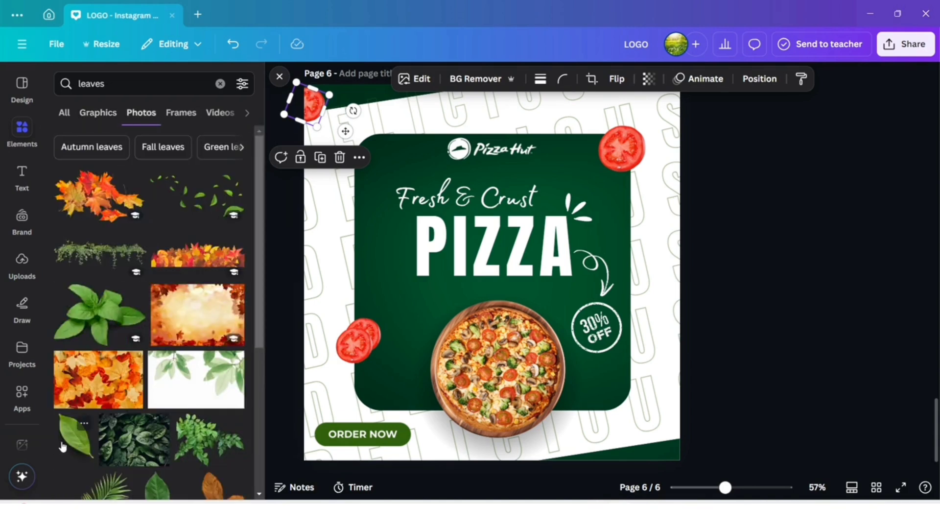
{"action": "scroll", "coordinate": [62, 447], "scroll_direction": "down", "scroll_amount": 3}
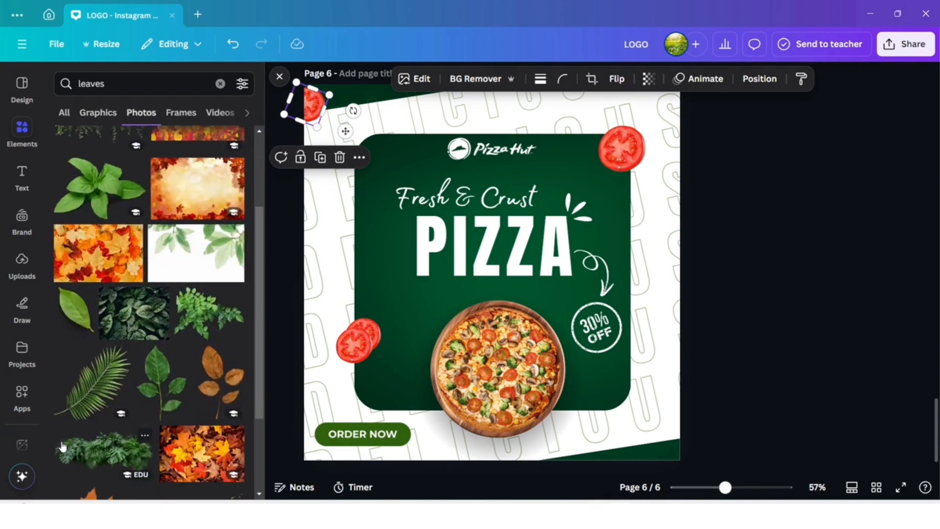
{"action": "left_click", "coordinate": [75, 321]}
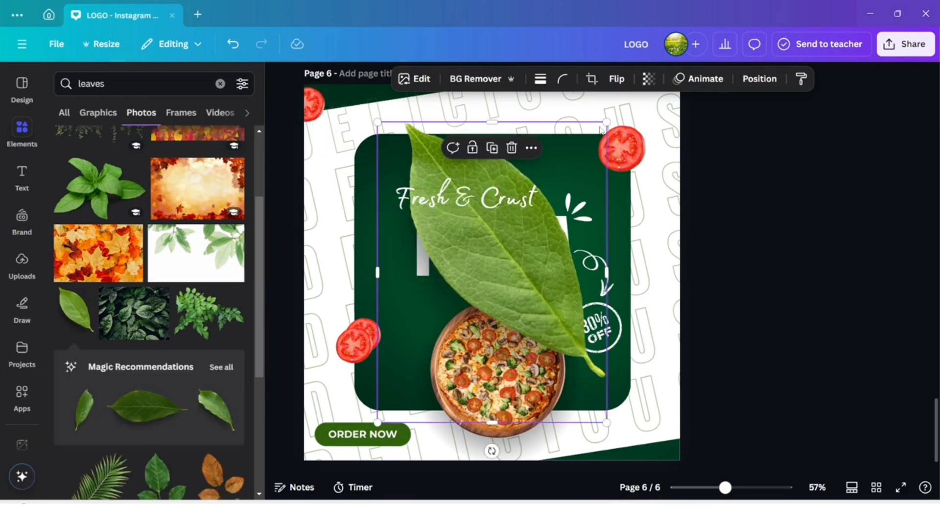
- Shrink the leaf and distribute copies to the page's lower-right corner, the bottom edge below the pizza, and the left margin
{"action": "left_click_drag", "start_coordinate": [604, 122], "coordinate": [454, 457]}
{"action": "left_click", "coordinate": [669, 395]}
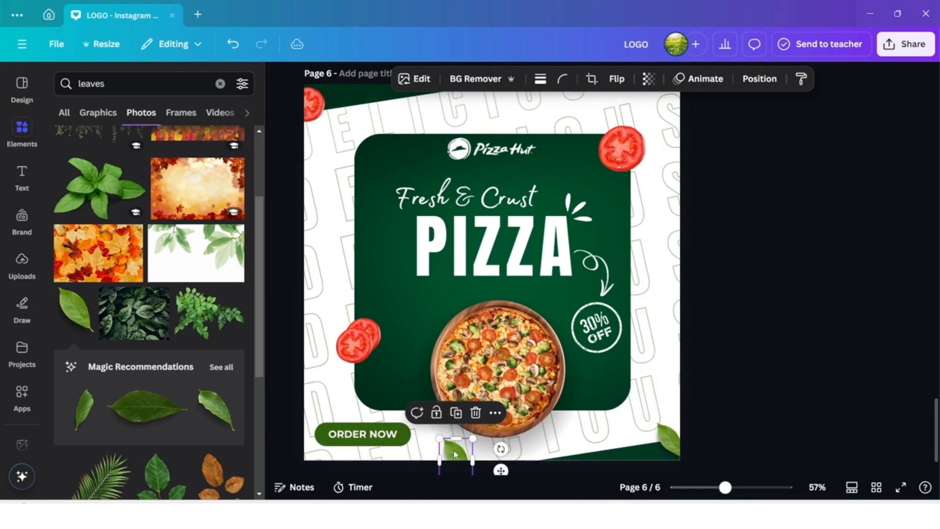
{"action": "left_click", "coordinate": [457, 412]}
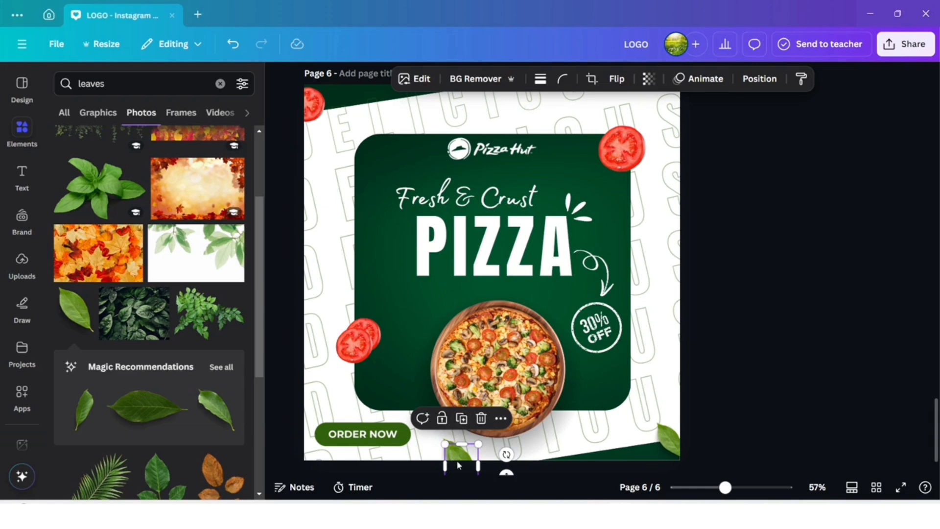
{"action": "left_click_drag", "start_coordinate": [459, 465], "coordinate": [325, 223]}
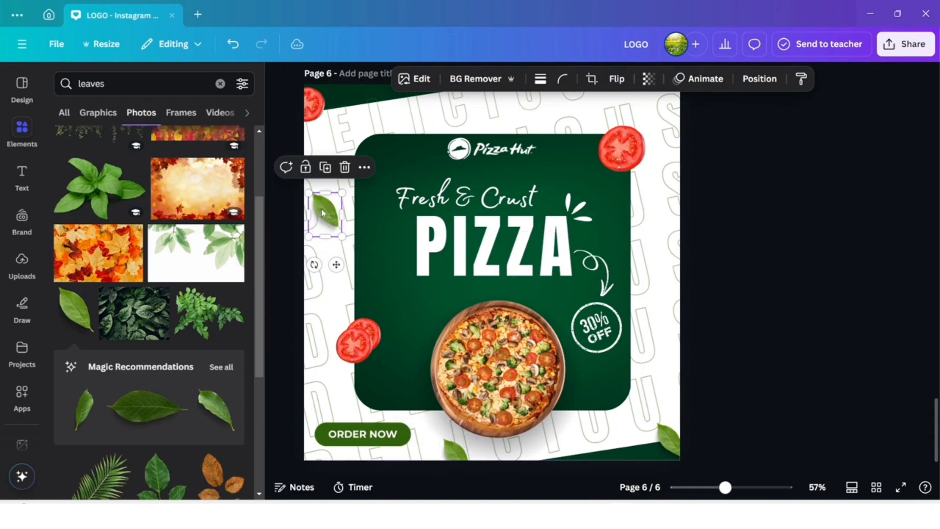
- Rotate the leaf in the left margin to point up and to the right, and shift it partly off the page's left edge
{"action": "left_click_drag", "start_coordinate": [313, 264], "coordinate": [279, 236]}
{"action": "left_click_drag", "start_coordinate": [339, 213], "coordinate": [318, 244]}
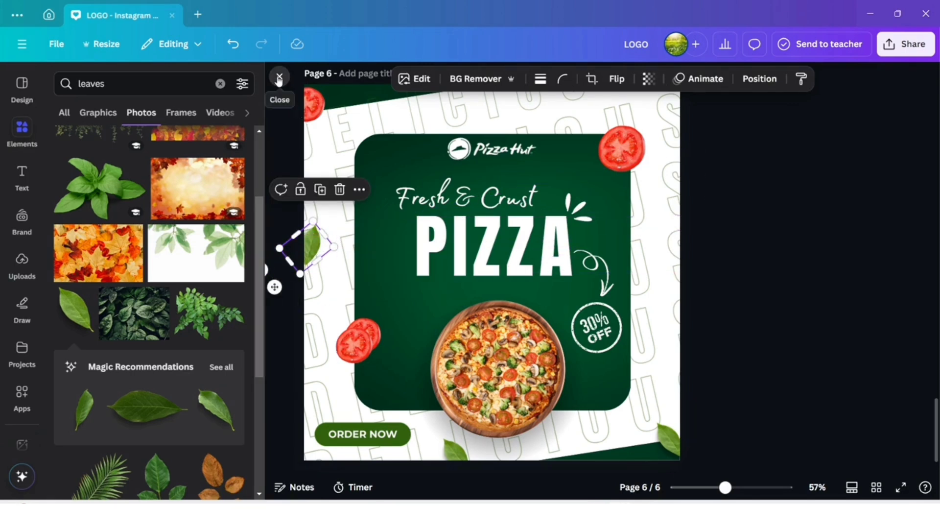
{"action": "left_click", "coordinate": [280, 78]}
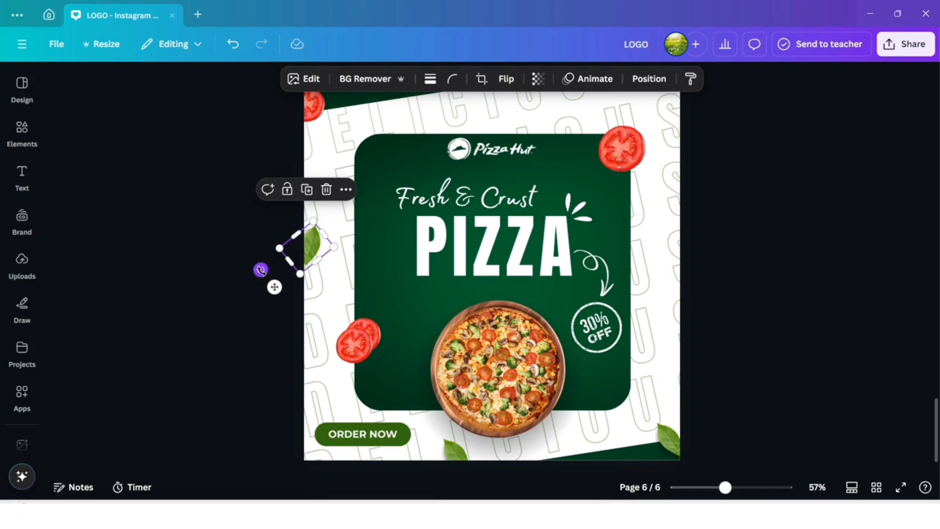
{"action": "left_click_drag", "start_coordinate": [262, 270], "coordinate": [255, 262]}
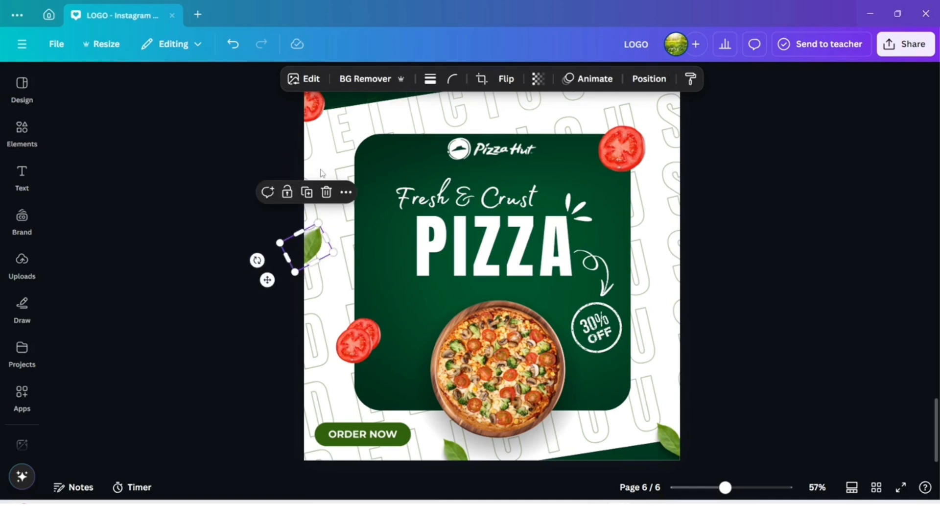
- Duplicate the left-edge leaf, move the copy beside the upper-right tomato slice, and rotate it to lie nearly horizontally
{"action": "left_click", "coordinate": [307, 192]}
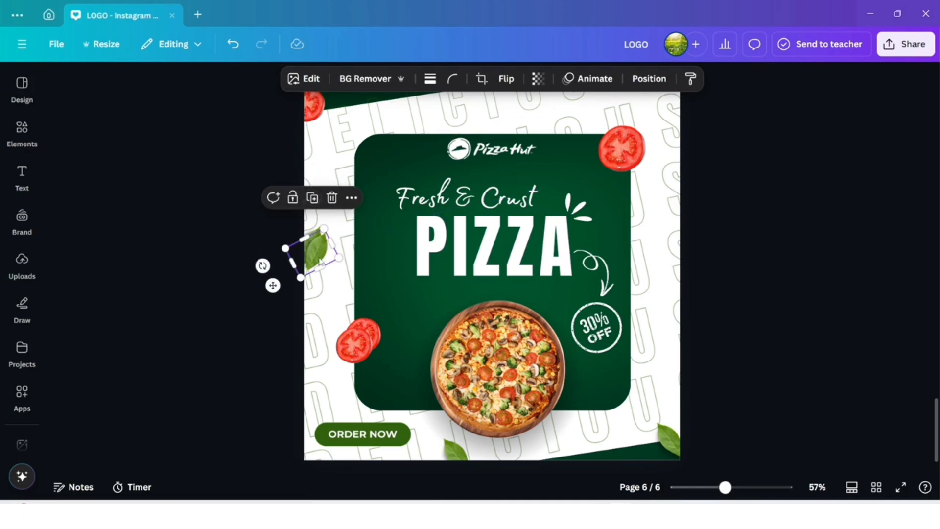
{"action": "left_click_drag", "start_coordinate": [324, 260], "coordinate": [645, 138]}
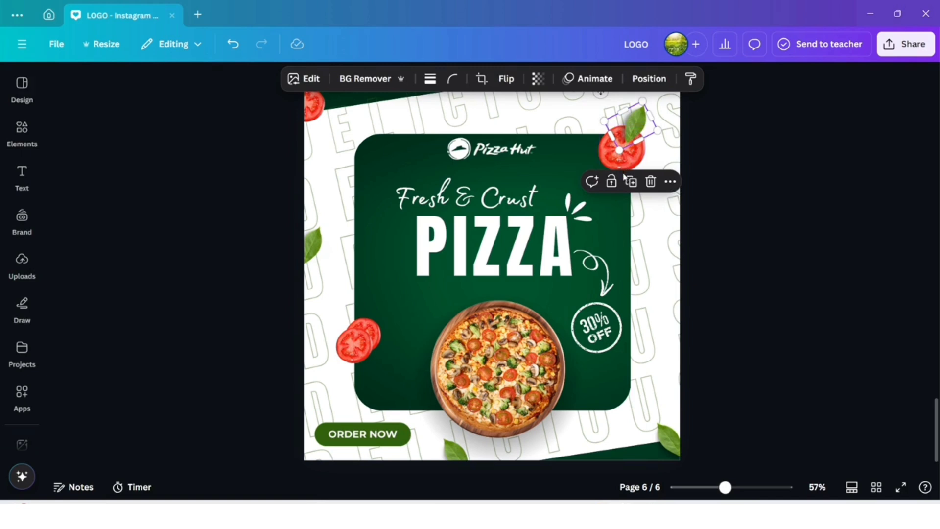
{"action": "left_click", "coordinate": [741, 149]}
{"action": "left_click", "coordinate": [628, 134]}
{"action": "left_click_drag", "start_coordinate": [627, 134], "coordinate": [656, 153]}
{"action": "left_click_drag", "start_coordinate": [650, 102], "coordinate": [622, 178]}
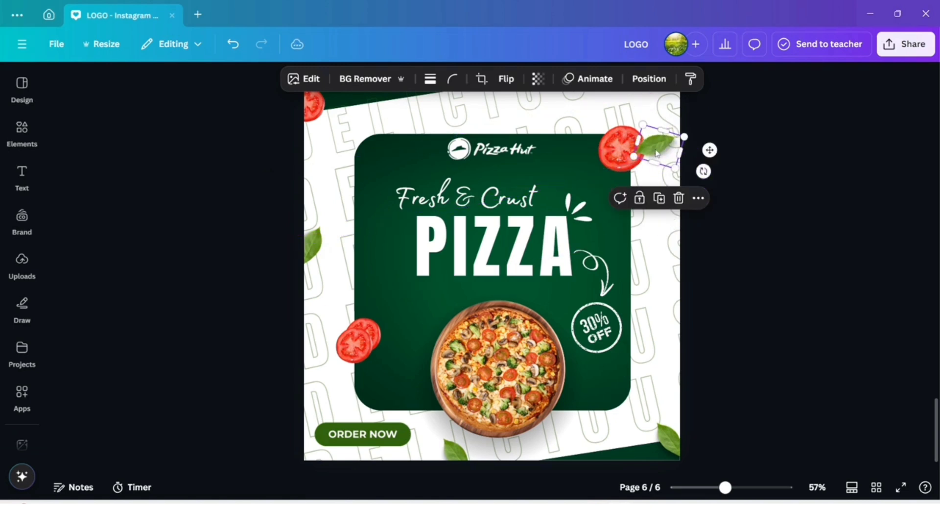
- Move the leaf copy partly off the page's right edge above the tomato slice and adjust its rotation to point up and to the right
{"action": "left_click_drag", "start_coordinate": [660, 151], "coordinate": [670, 121]}
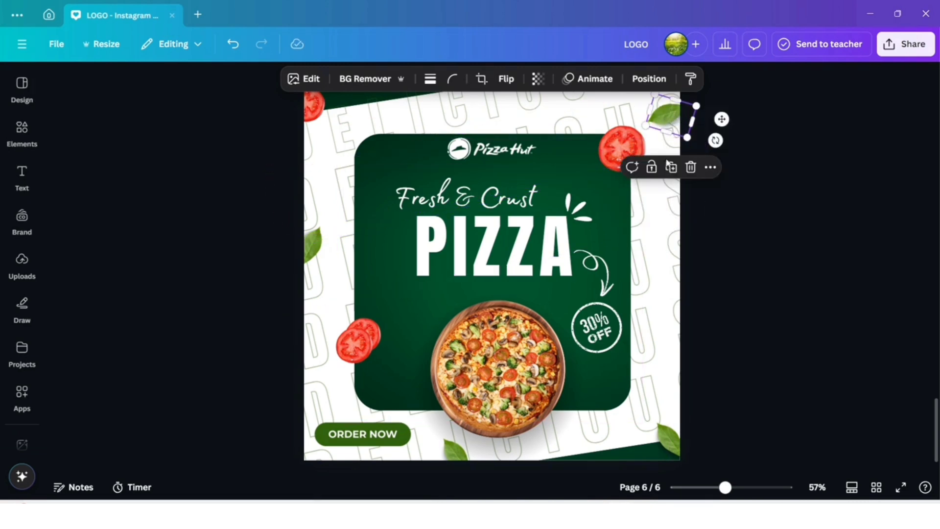
{"action": "left_click_drag", "start_coordinate": [715, 141], "coordinate": [682, 118]}
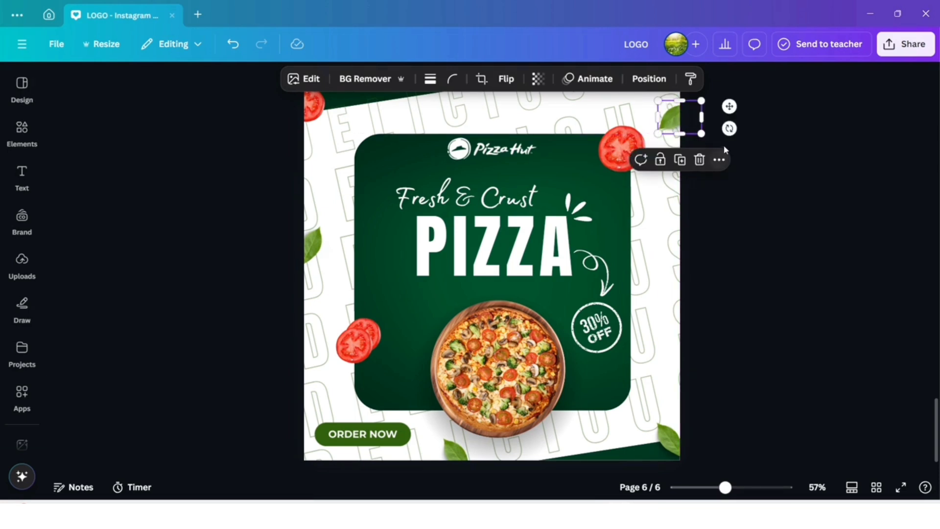
{"action": "left_click_drag", "start_coordinate": [730, 129], "coordinate": [732, 128]}
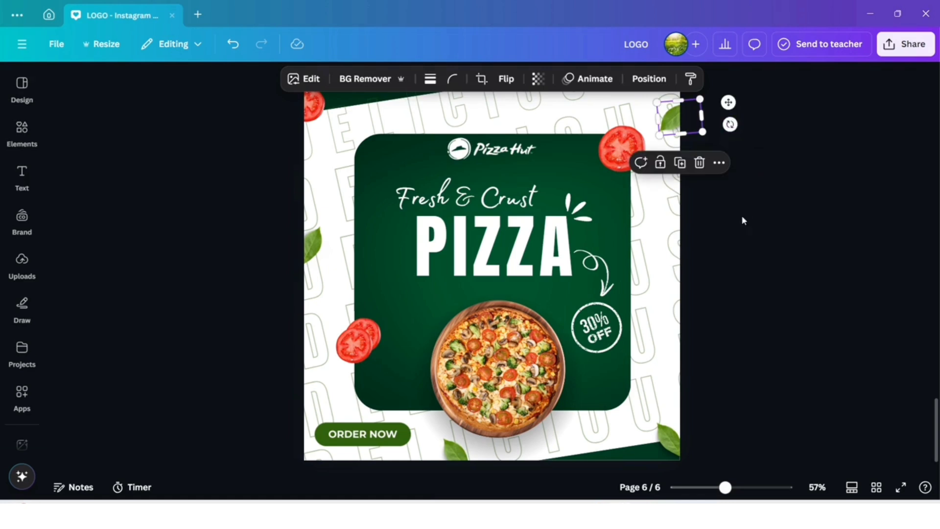
{"action": "left_click", "coordinate": [741, 216]}
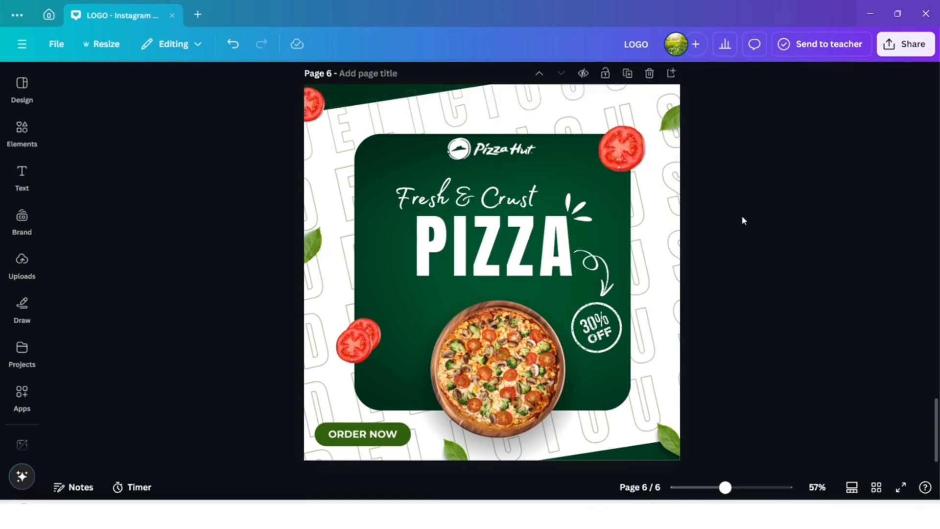
- Undo the last change to the pizza group and clear the selection
{"action": "key", "text": "ctrl+z"}
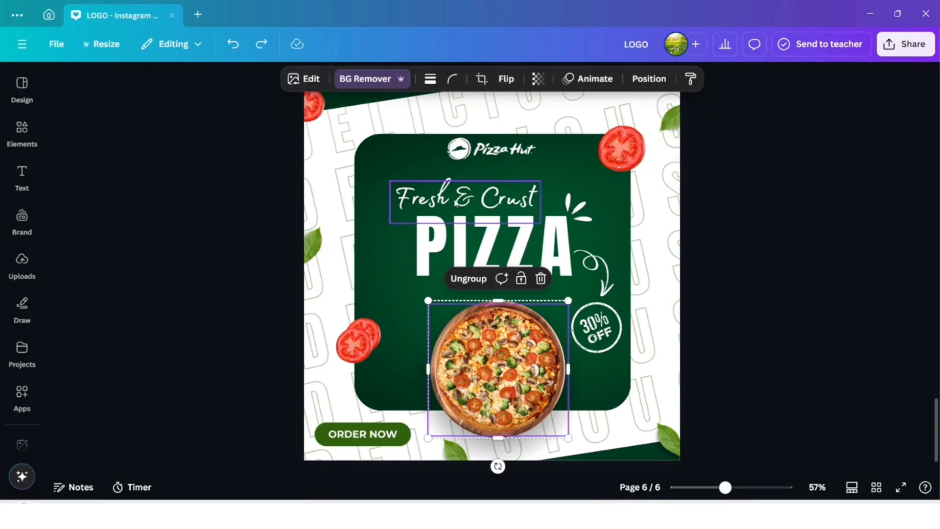
{"action": "left_click", "coordinate": [811, 233]}
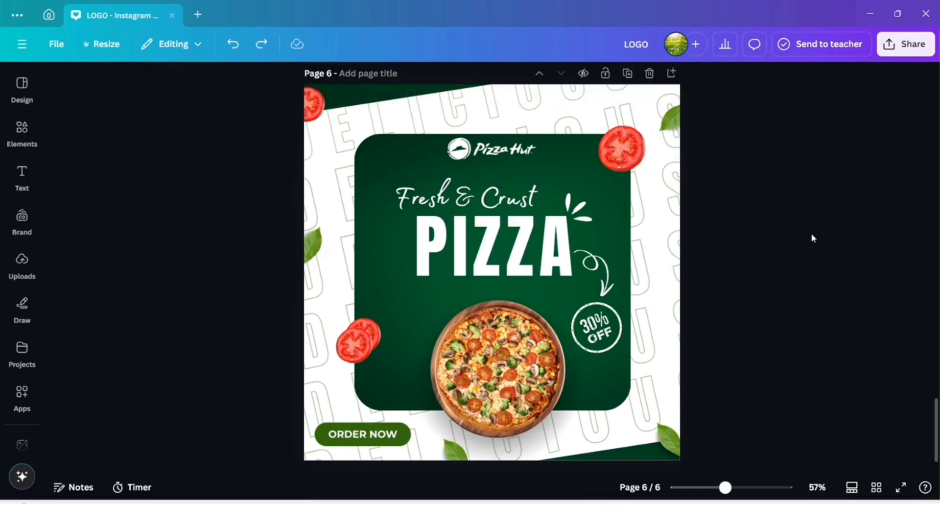
- Apply a whole-image Blur effect to the tomato slice on the green square's upper-right corner
{"action": "left_click", "coordinate": [618, 144]}
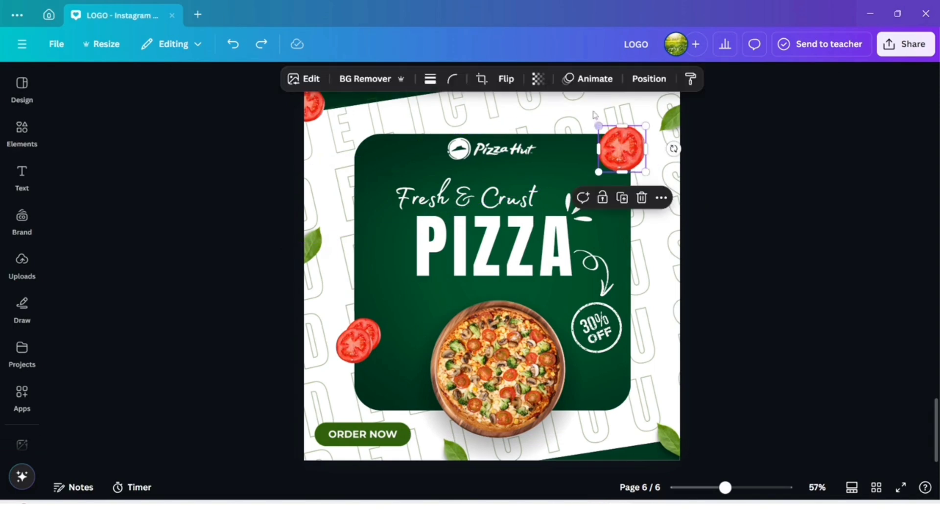
{"action": "left_click", "coordinate": [311, 80]}
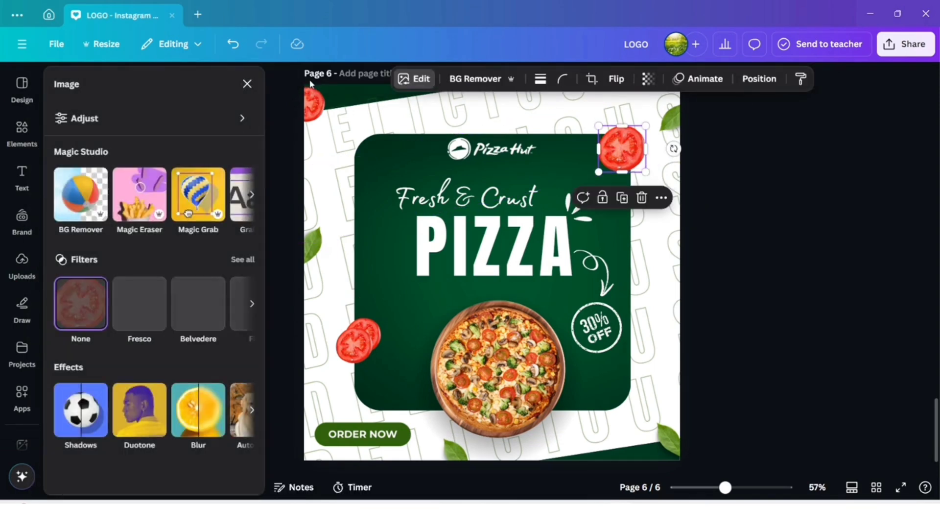
{"action": "left_click", "coordinate": [186, 410]}
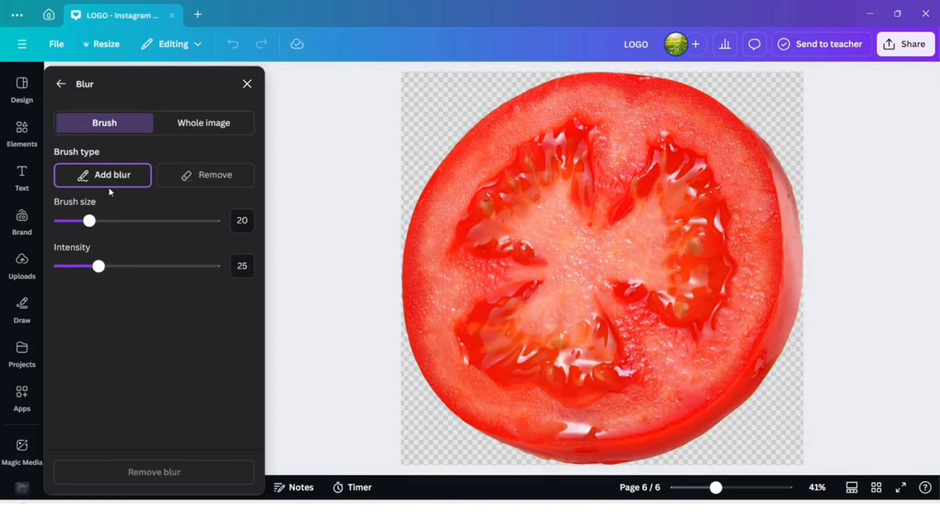
{"action": "left_click", "coordinate": [220, 126]}
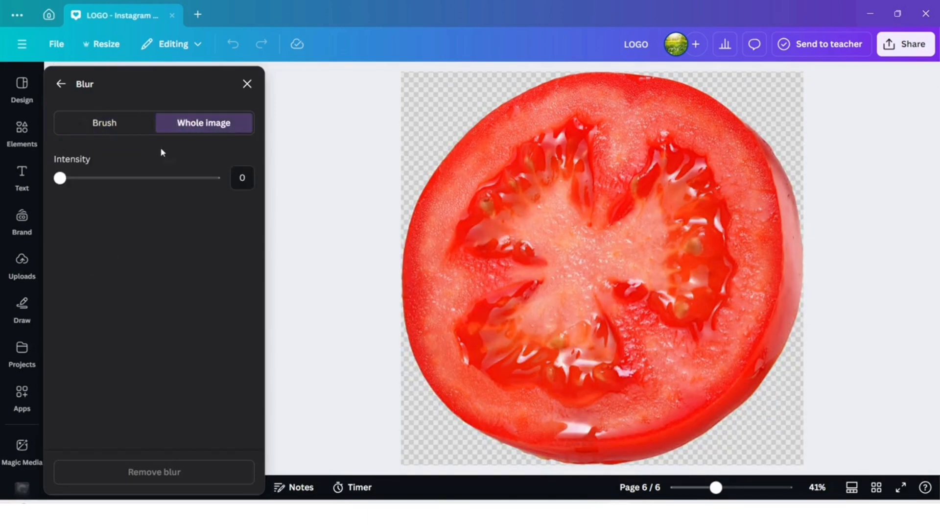
{"action": "left_click", "coordinate": [63, 178]}
{"action": "left_click_drag", "start_coordinate": [191, 196], "coordinate": [191, 197]}
{"action": "left_click", "coordinate": [61, 84]}
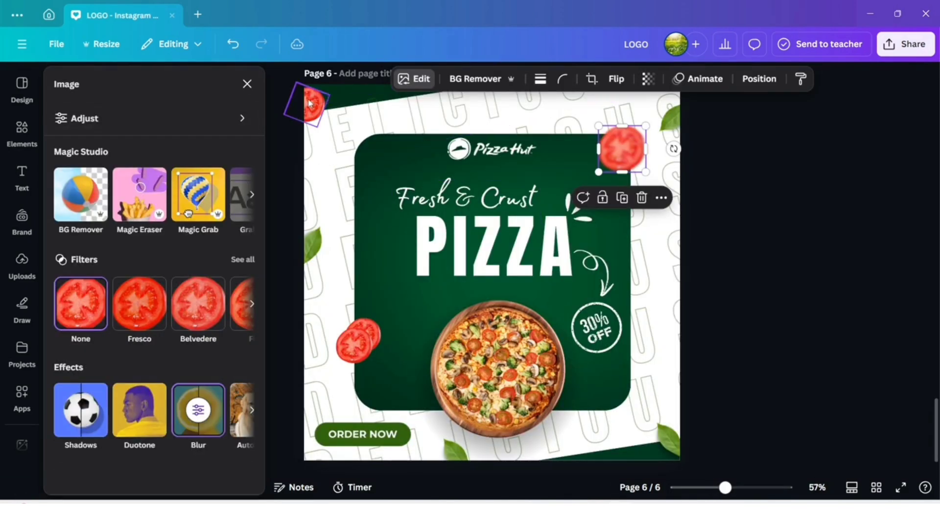
- Apply a whole-image Blur with intensity 72 to the tomato slice at the page's upper-left corner
{"action": "left_click", "coordinate": [309, 101]}
{"action": "left_click", "coordinate": [198, 409]}
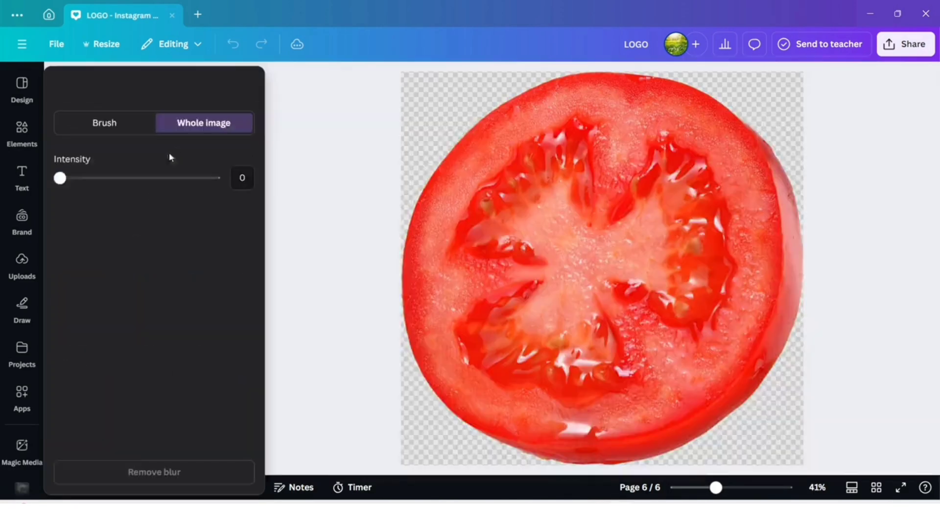
{"action": "left_click_drag", "start_coordinate": [60, 177], "coordinate": [66, 177]}
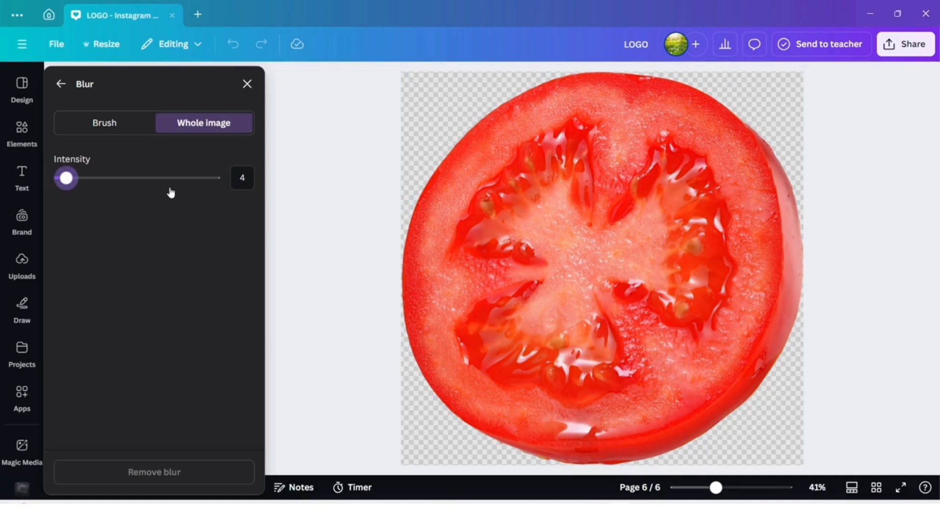
{"action": "left_click_drag", "start_coordinate": [169, 178], "coordinate": [171, 178]}
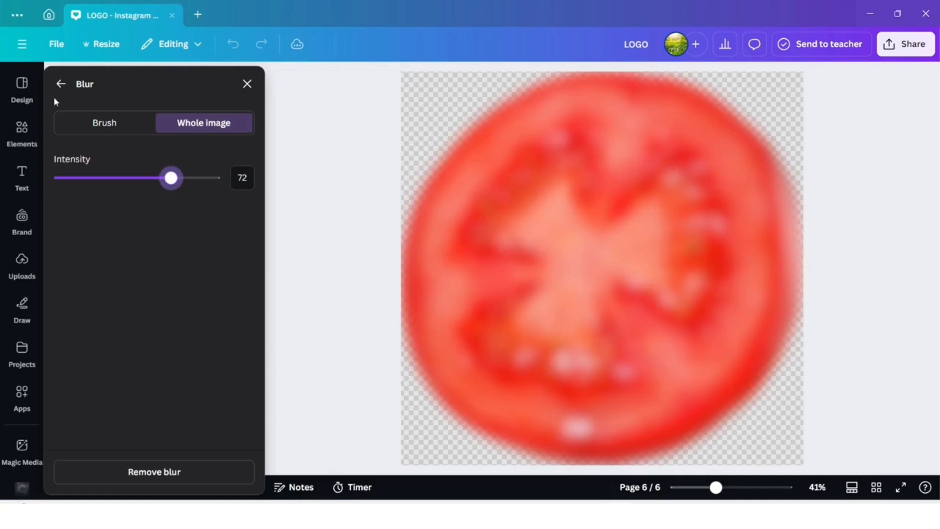
{"action": "left_click", "coordinate": [60, 85]}
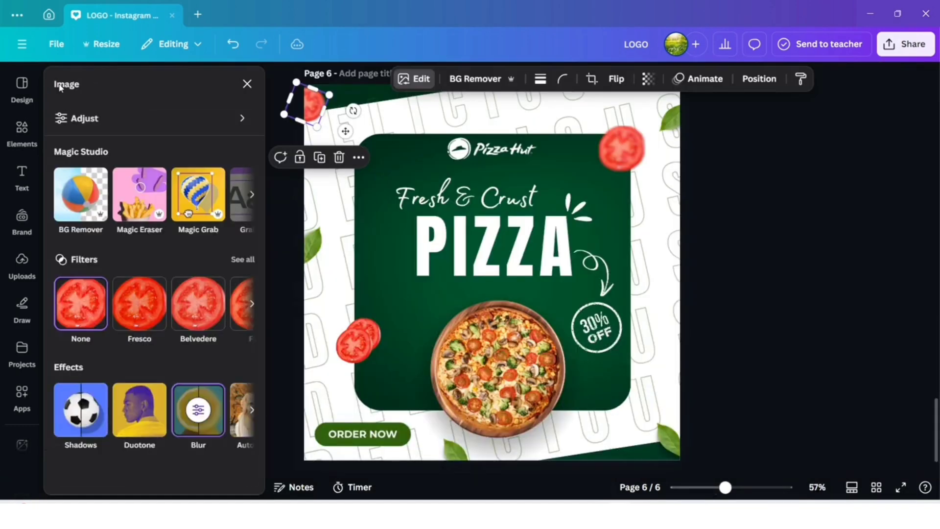
- Apply a whole-image Blur with intensity 73 to the front tomato slice on the green square's left edge
{"action": "left_click", "coordinate": [351, 345]}
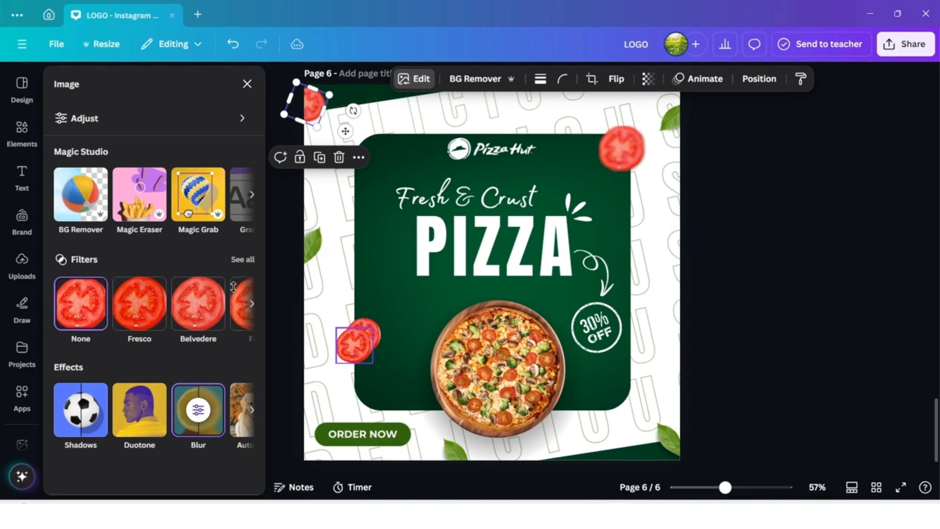
{"action": "left_click", "coordinate": [189, 405]}
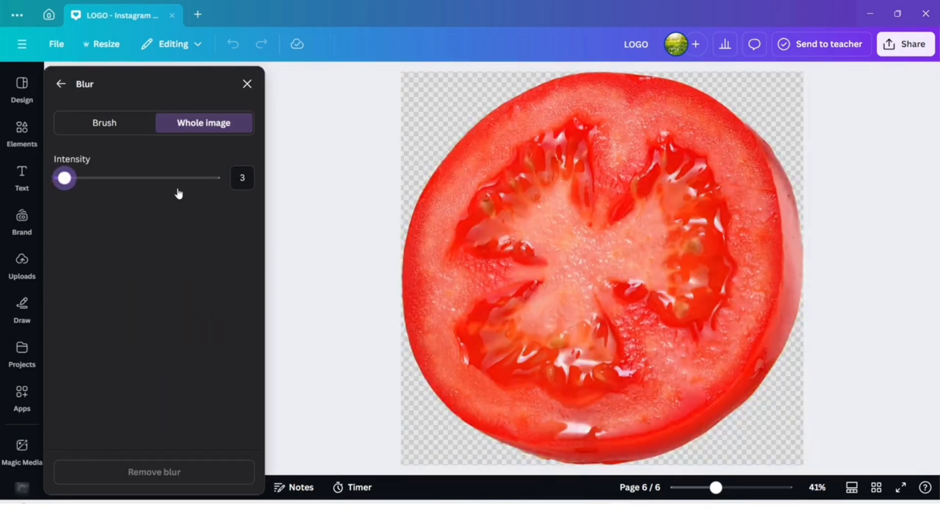
{"action": "left_click", "coordinate": [179, 193]}
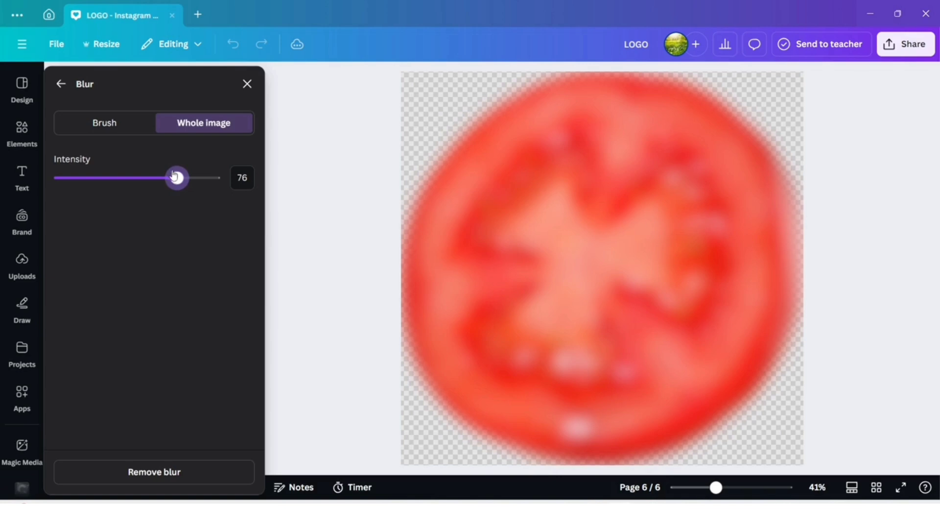
{"action": "left_click", "coordinate": [57, 178]}
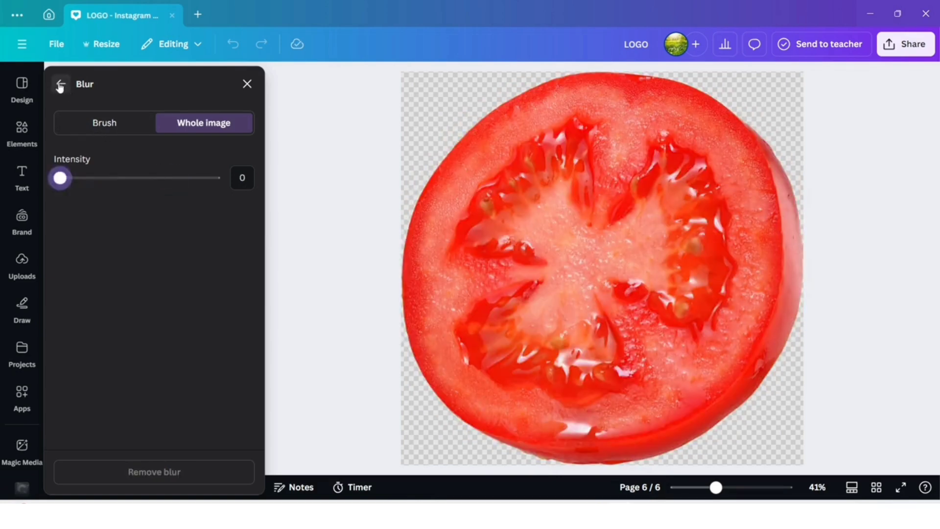
{"action": "left_click", "coordinate": [174, 182]}
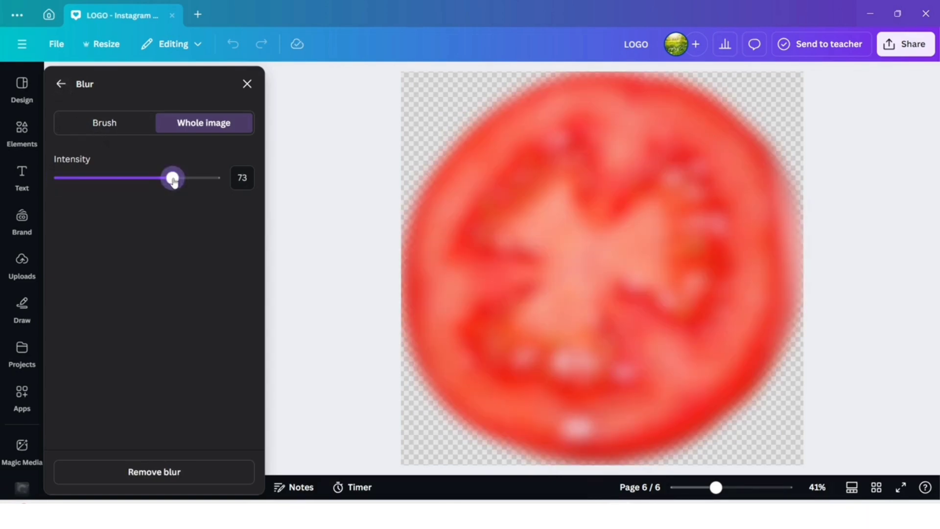
{"action": "left_click", "coordinate": [68, 86]}
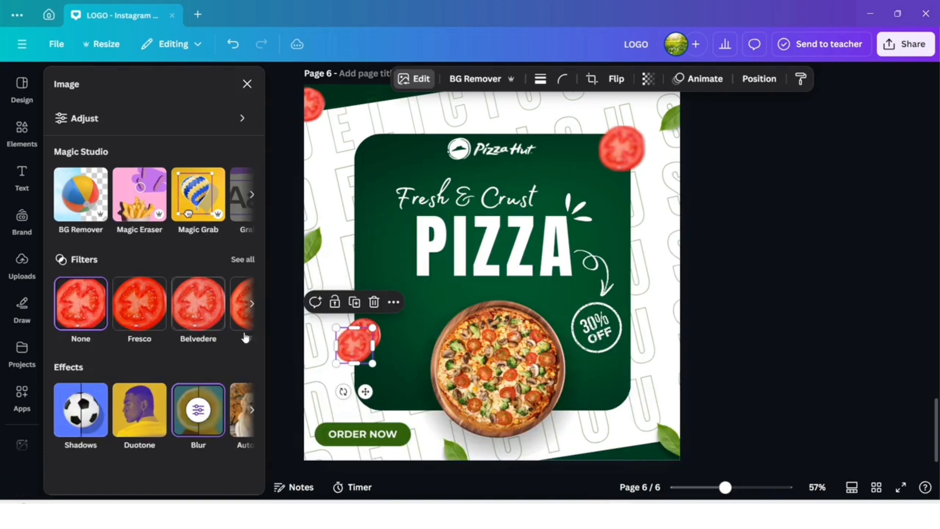
- Apply a whole-image Blur with intensity 58 to the leaf at the page's lower-right corner
{"action": "left_click", "coordinate": [679, 448]}
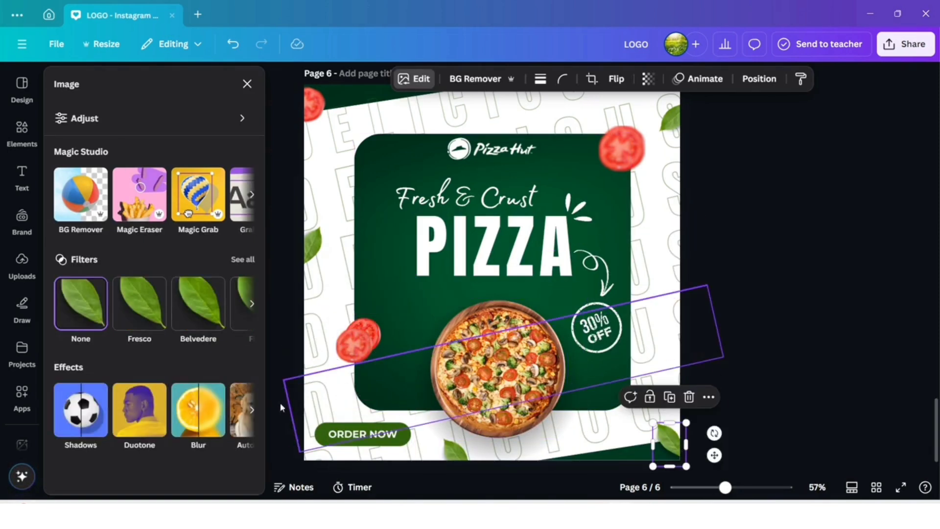
{"action": "left_click", "coordinate": [196, 413]}
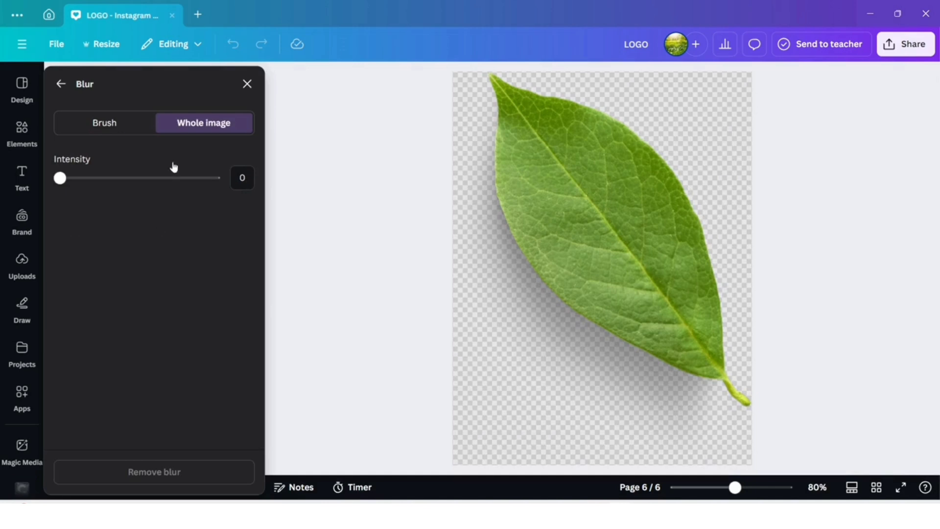
{"action": "left_click", "coordinate": [150, 179]}
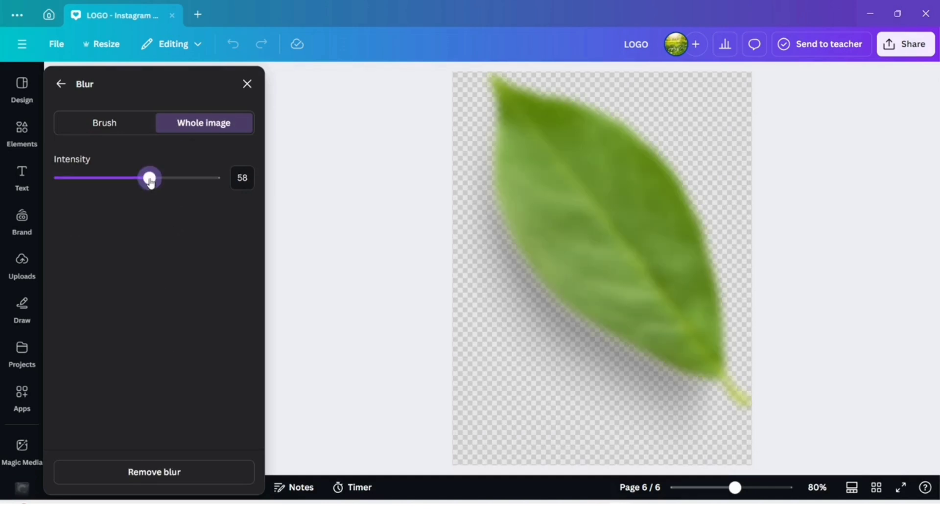
{"action": "left_click", "coordinate": [60, 81]}
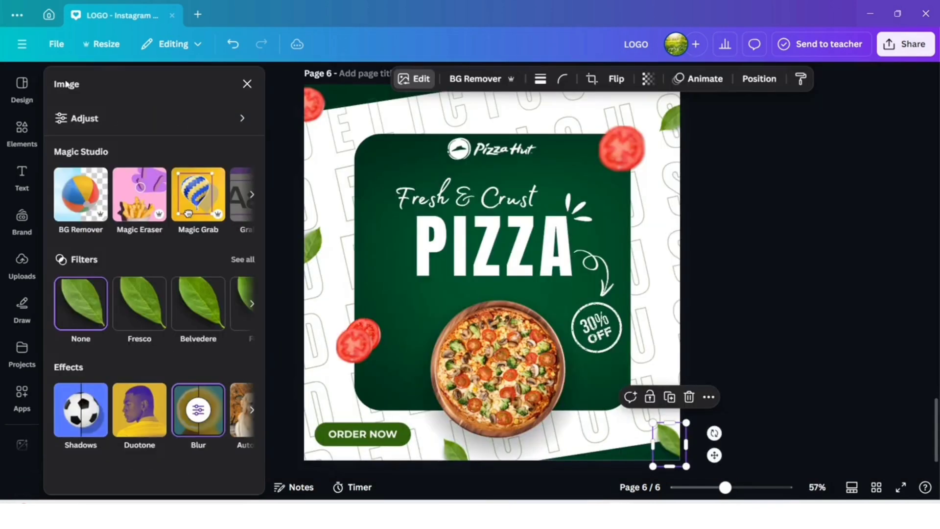
- Apply a whole-image Blur effect to the leaf at the page's bottom edge below the pizza
{"action": "left_click", "coordinate": [465, 461]}
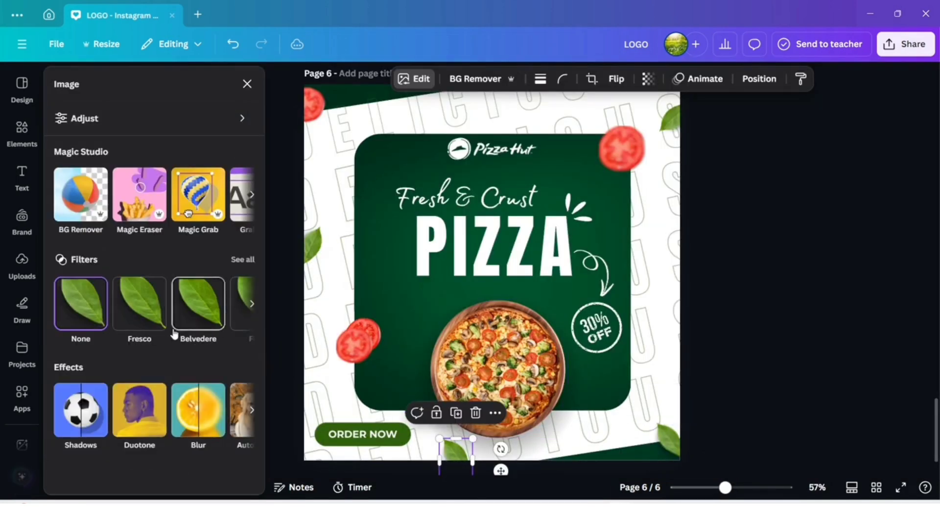
{"action": "left_click", "coordinate": [196, 414]}
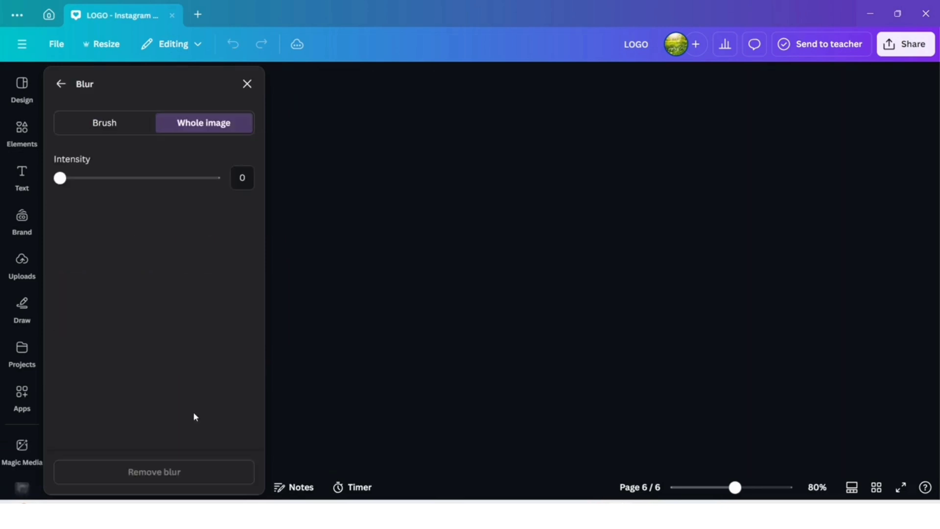
{"action": "left_click", "coordinate": [131, 179]}
{"action": "left_click", "coordinate": [59, 81]}
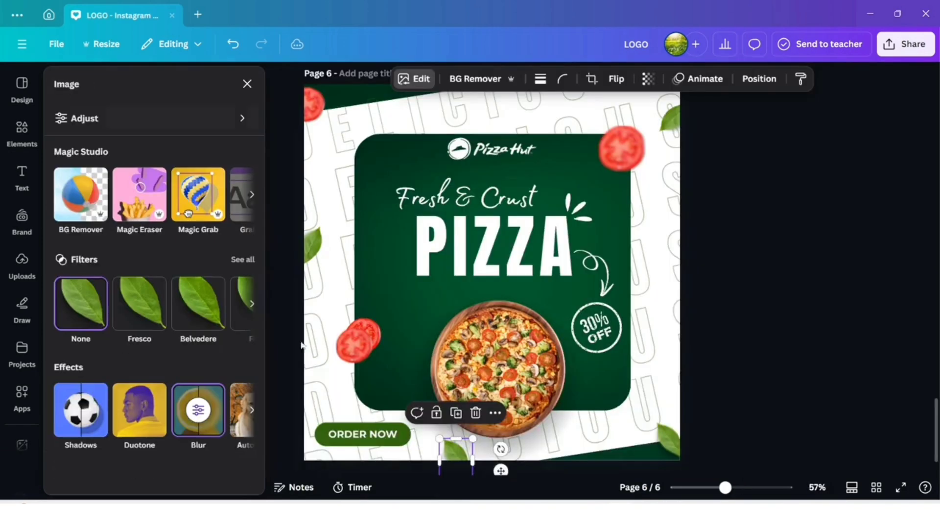
- Apply a whole-image Blur with intensity 80 to the leaf at the page's left edge and clear the selection
{"action": "left_click", "coordinate": [316, 250]}
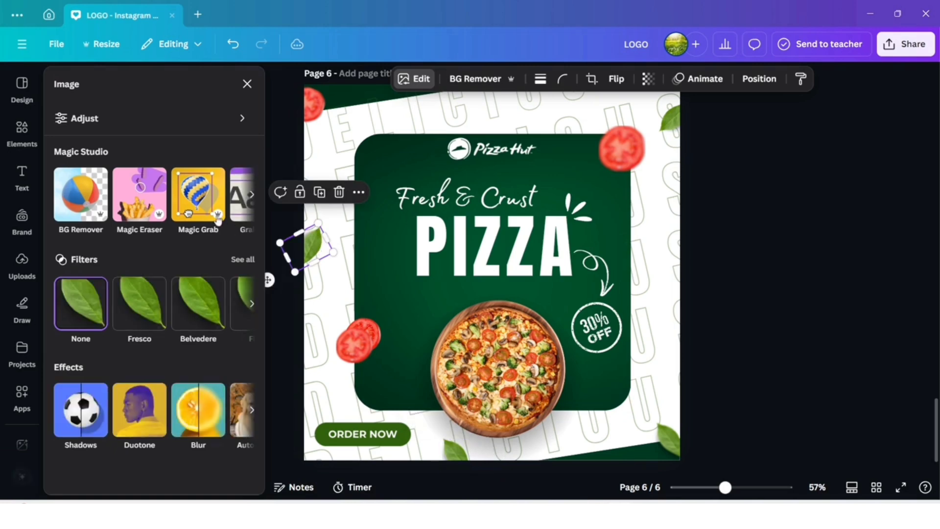
{"action": "left_click", "coordinate": [192, 417]}
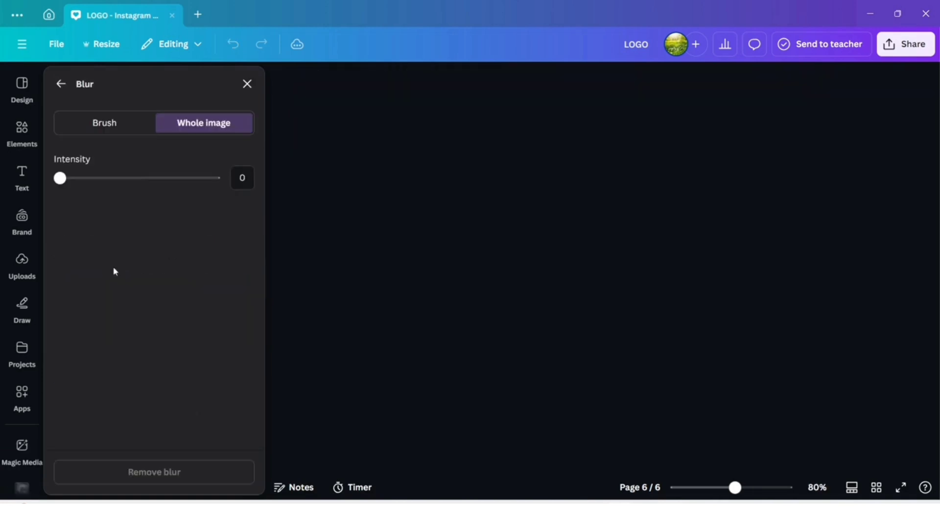
{"action": "left_click", "coordinate": [186, 181]}
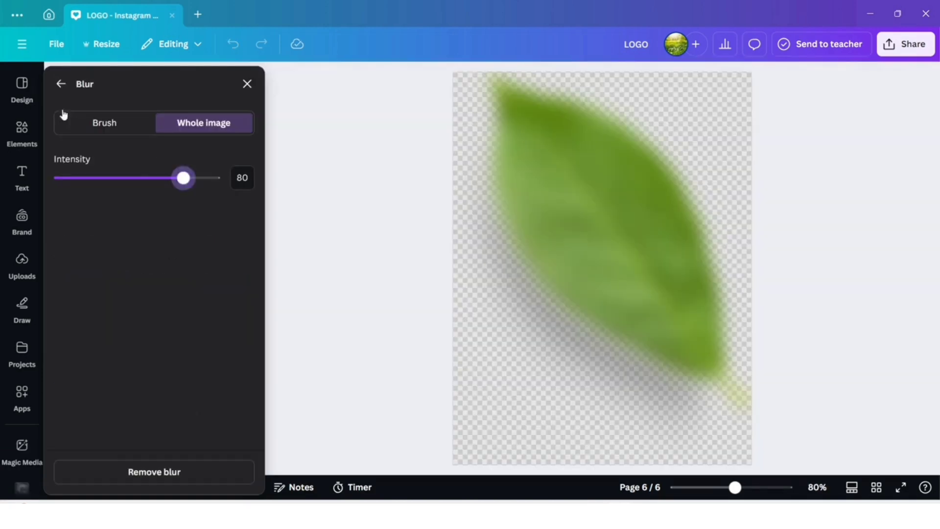
{"action": "left_click", "coordinate": [61, 85]}
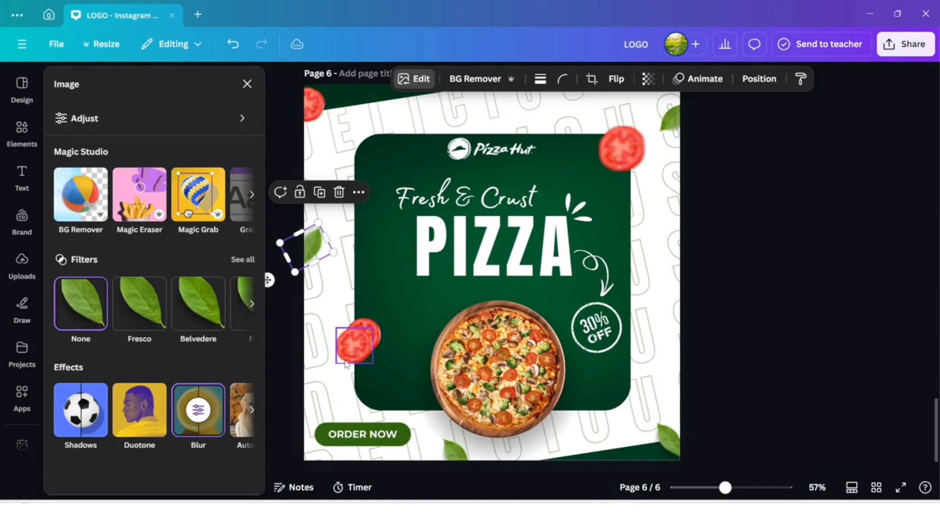
{"action": "left_click", "coordinate": [788, 252]}
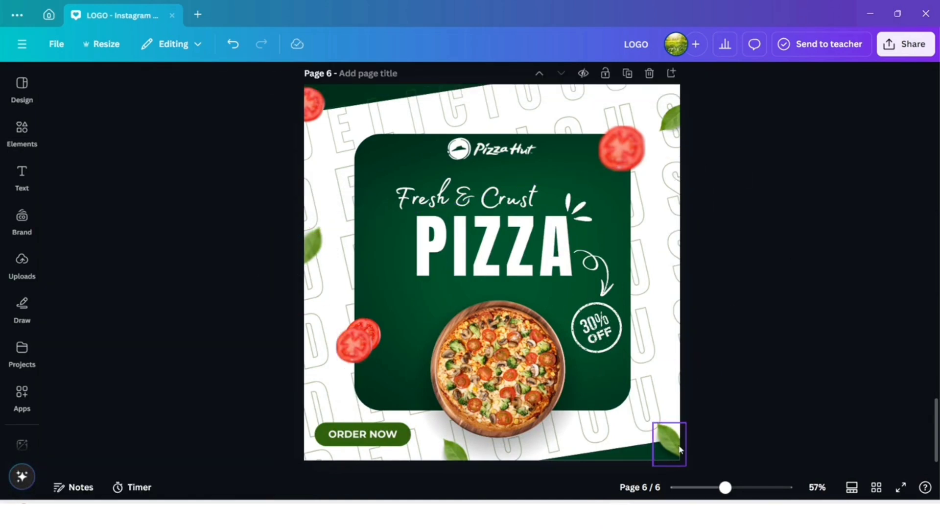
{"action": "left_click_drag", "start_coordinate": [725, 487], "coordinate": [726, 490]}
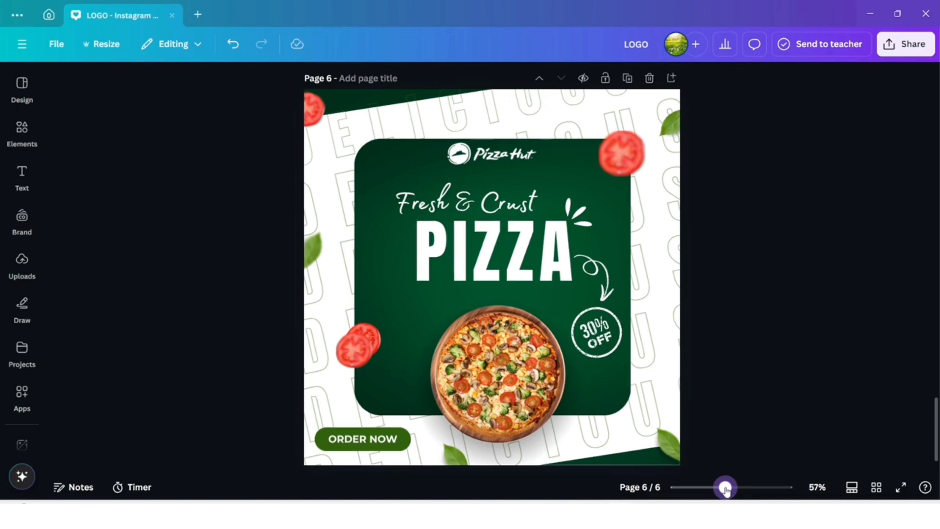